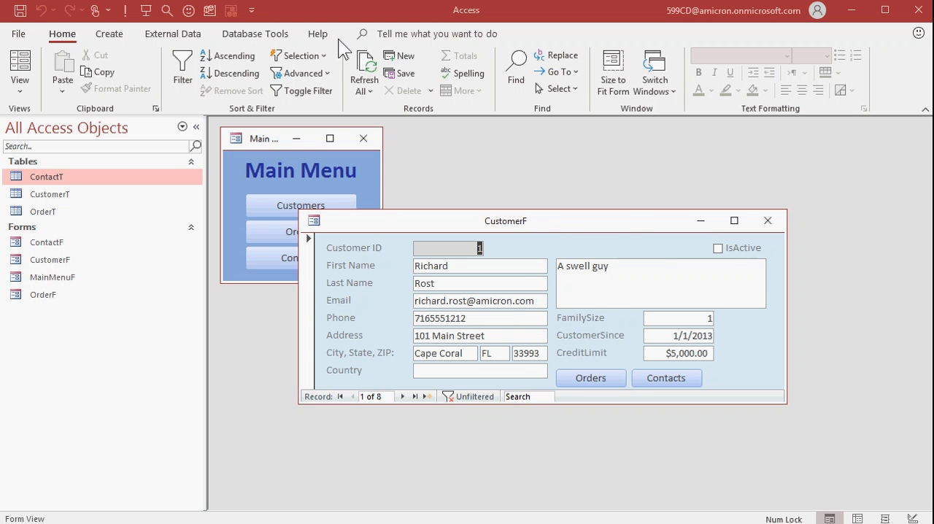
Step: Open the CustomerF form in Design View and preview the Office themes without applying one
right_click(525, 229)
click(576, 347)
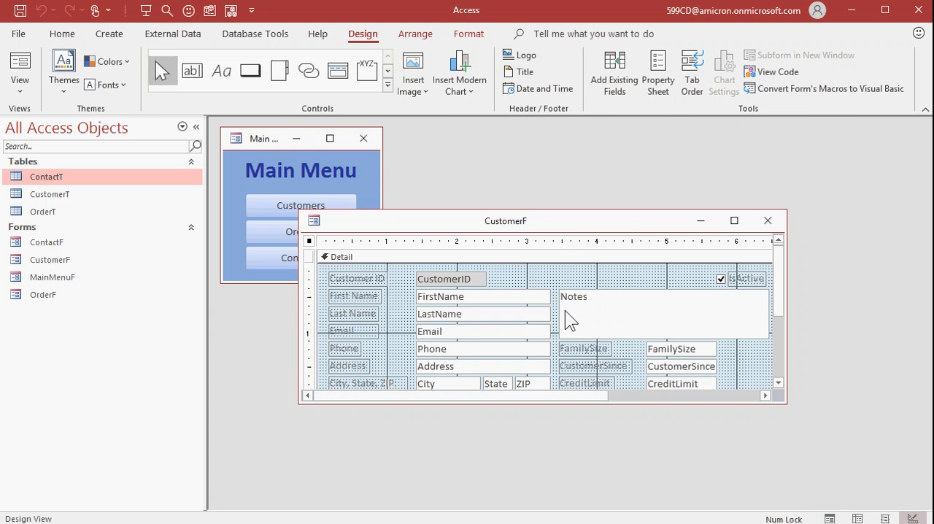
click(69, 85)
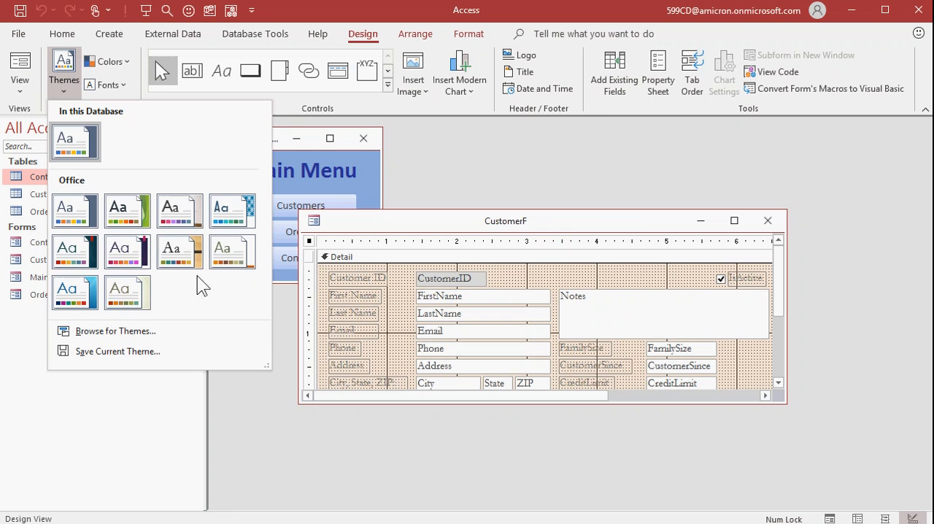
click(487, 167)
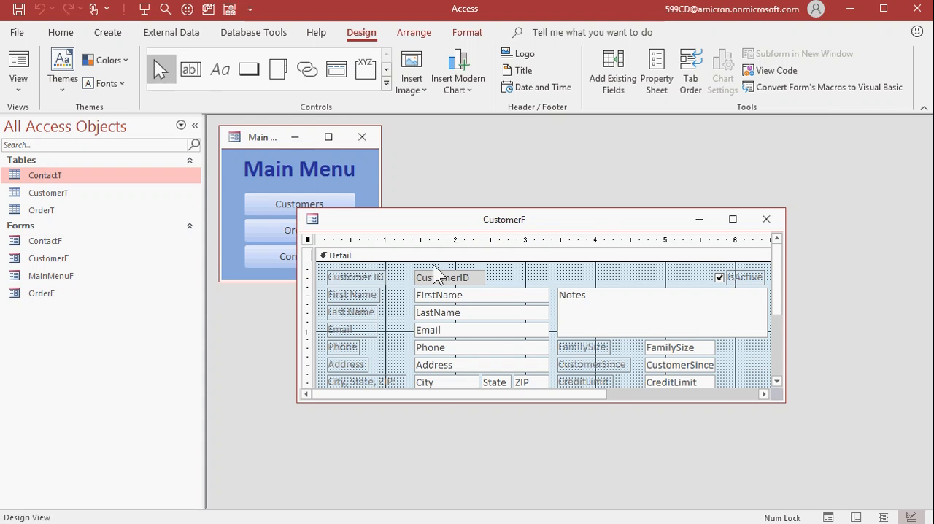
Step: Set the CustomerF form's Border Style to None and close the form, saving its design
double_click(307, 240)
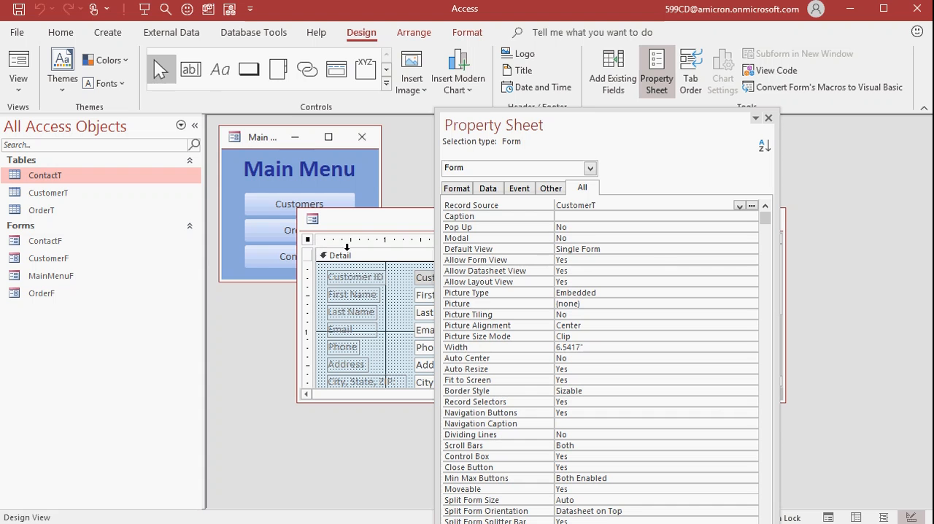
click(596, 390)
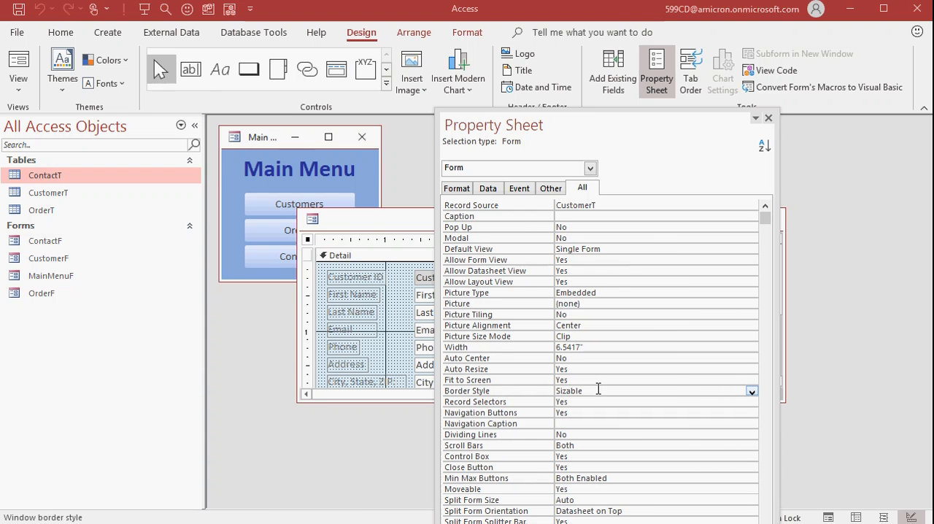
click(752, 392)
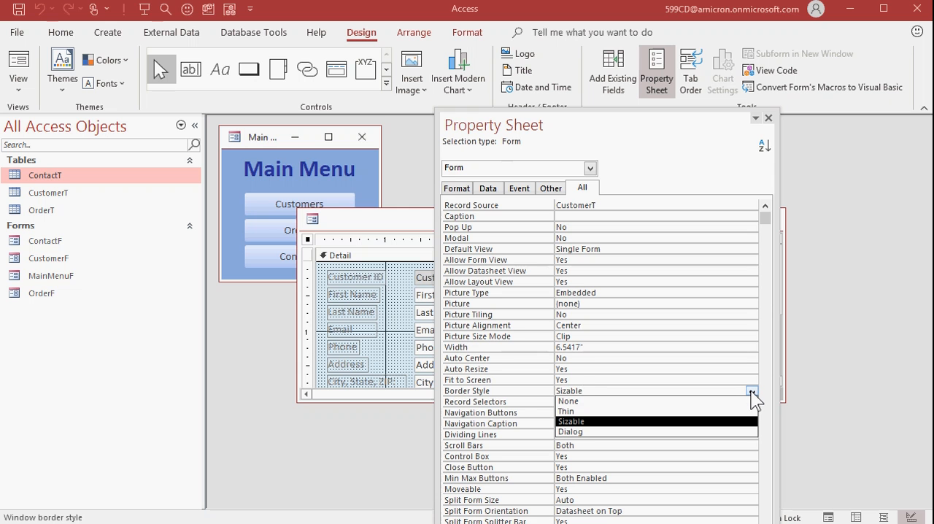
click(617, 401)
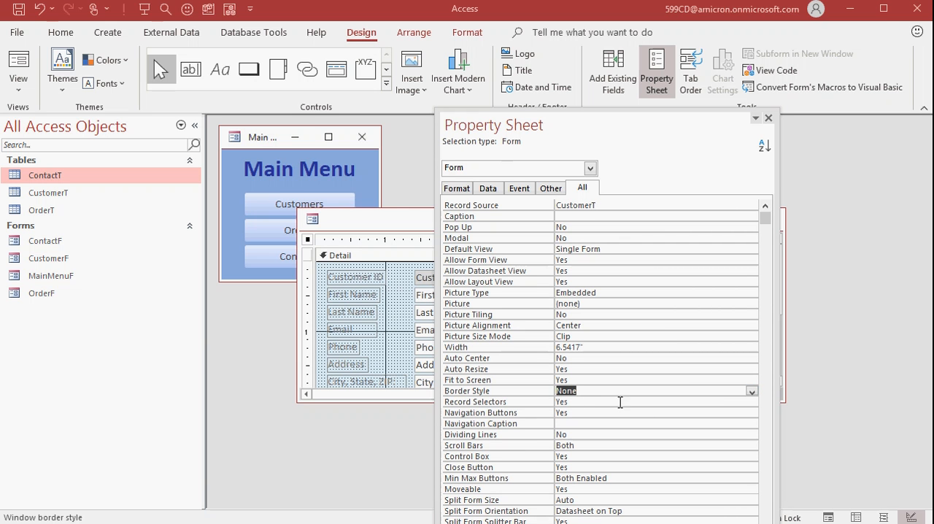
click(769, 118)
click(766, 219)
click(305, 325)
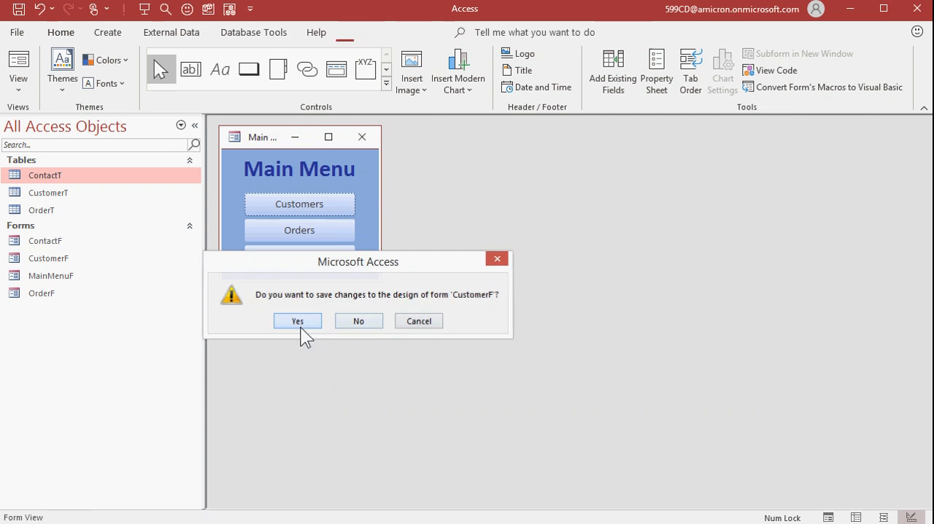
Step: Open CustomerF from the main menu, compare its borderless Form View with Design View, and reopen it in Form View
click(278, 205)
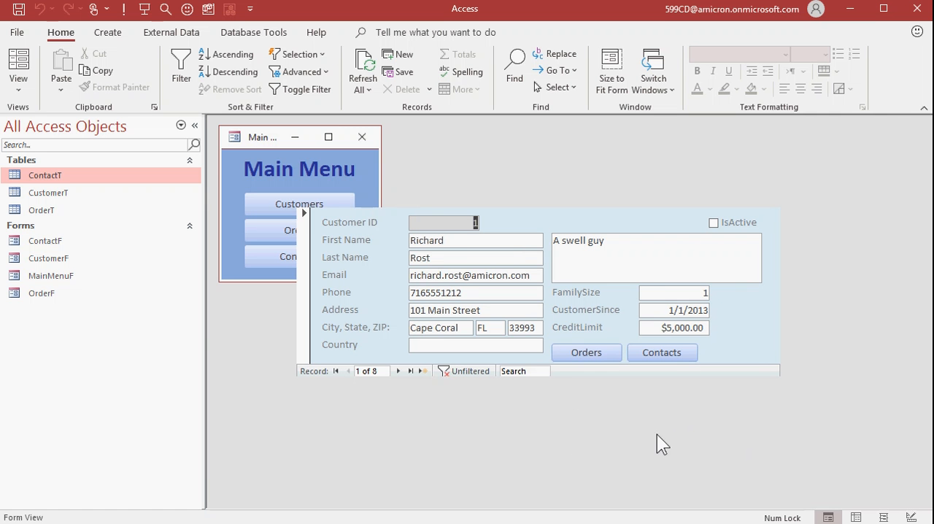
right_click(575, 217)
click(625, 266)
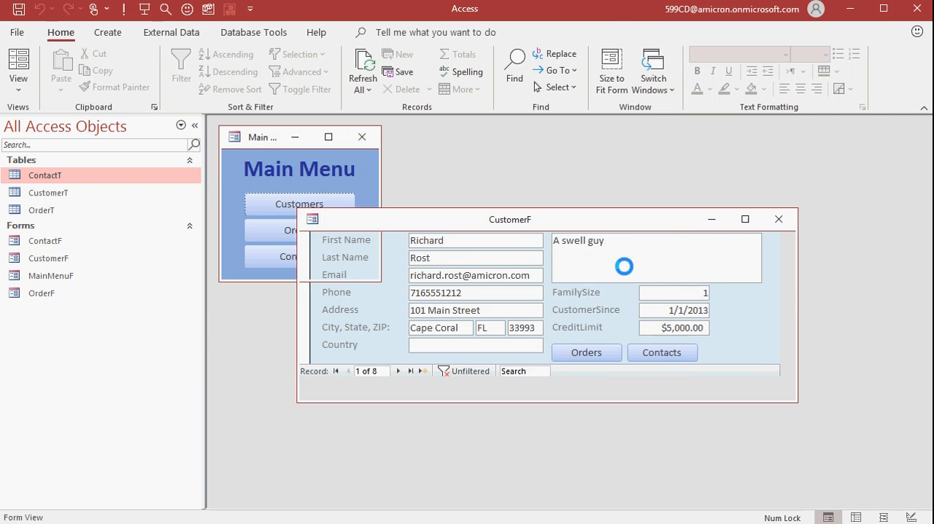
drag(623, 218, 606, 208)
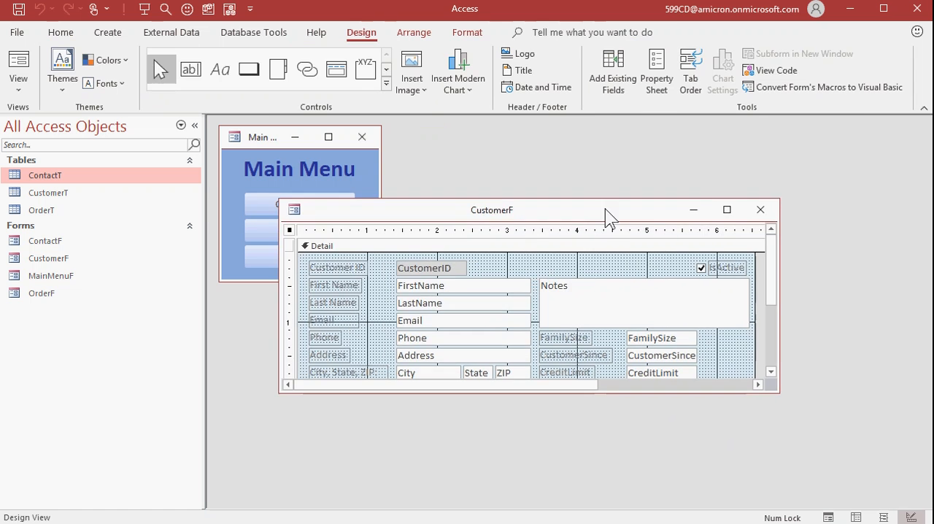
click(759, 214)
click(336, 206)
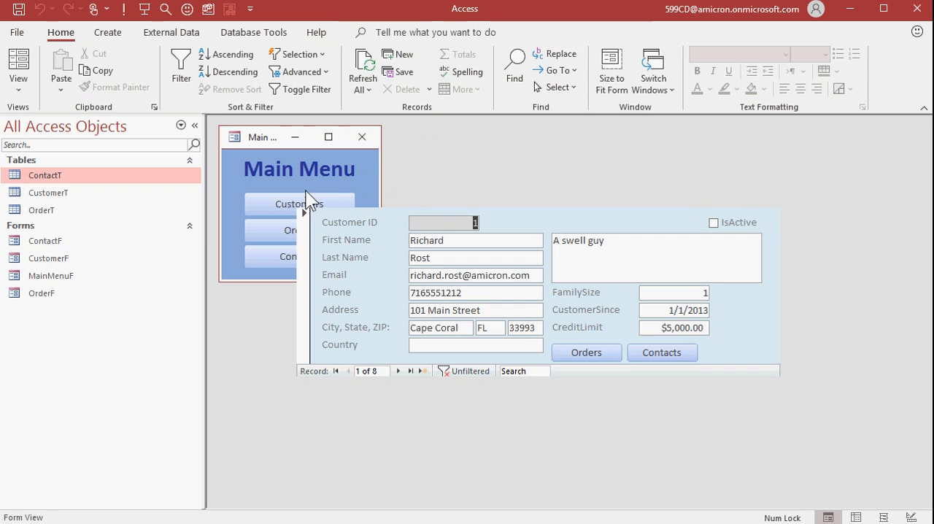
Step: Check the Main Menu form's window control menu and switch CustomerF to Design View
click(231, 138)
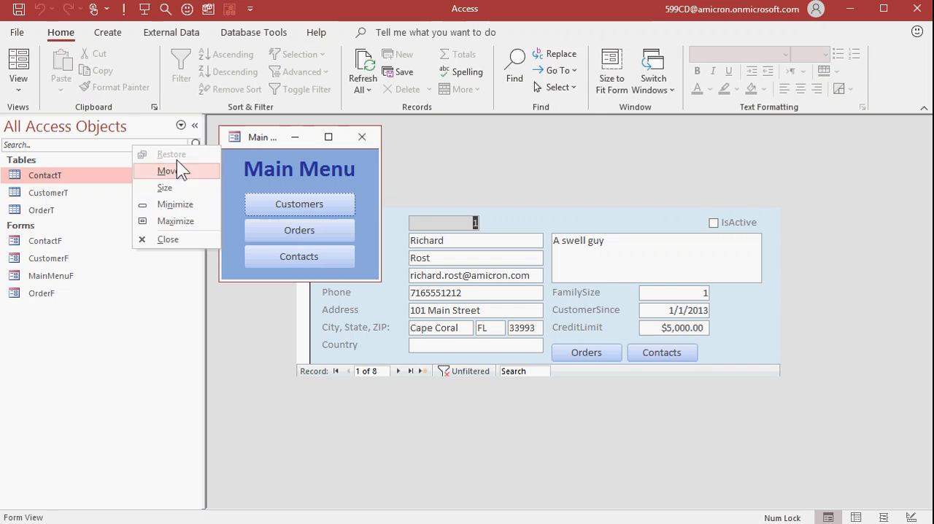
click(232, 138)
click(559, 219)
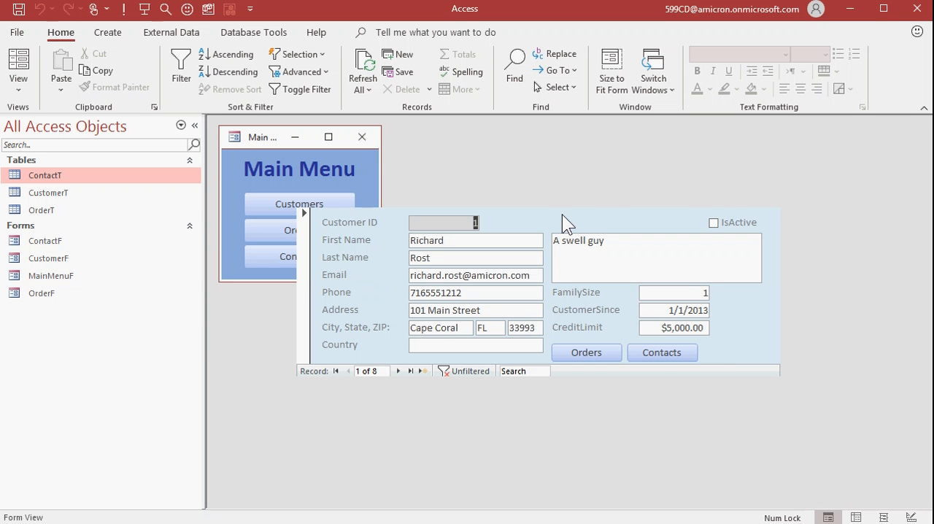
right_click(562, 214)
click(613, 265)
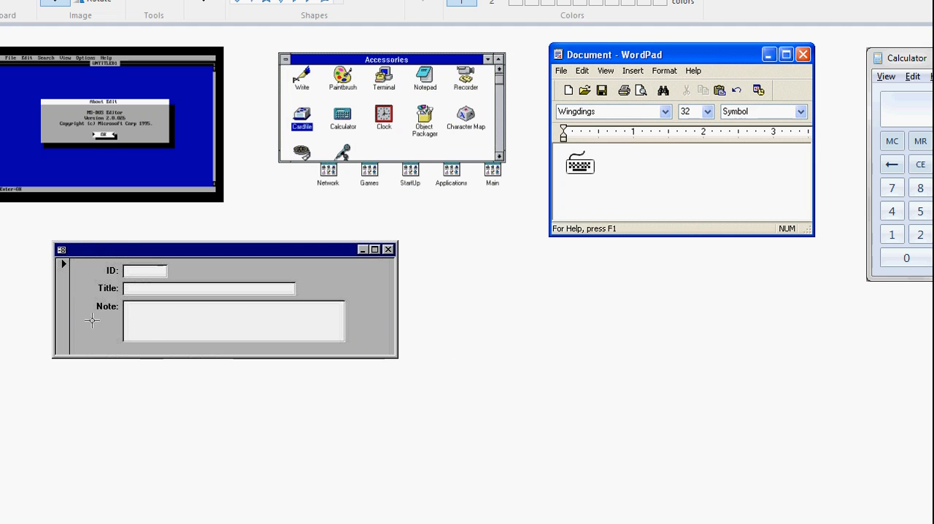
Step: In Paint, try to cover the ID, Title and Note fields of the old form picture with blank gray background
click(128, 268)
mouse_move(358, 262)
mouse_down()
mouse_move(386, 324)
mouse_move(384, 45)
mouse_move(359, 300)
mouse_move(378, 350)
mouse_up()
drag(355, 306, 89, 306)
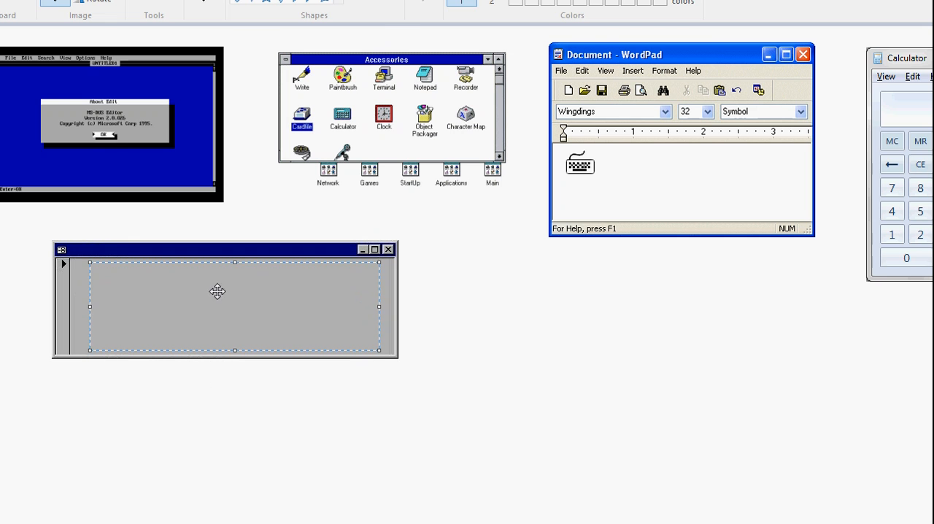
click(133, 401)
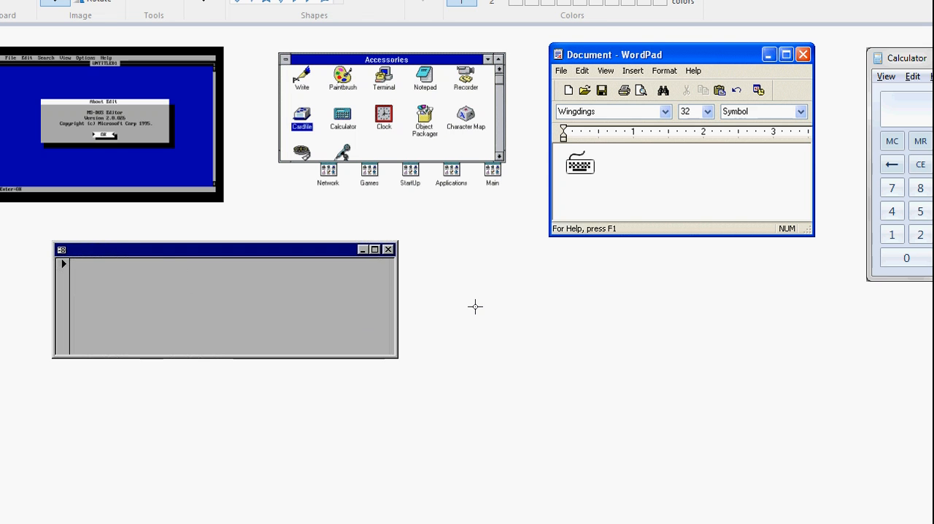
key(ctrl+z)
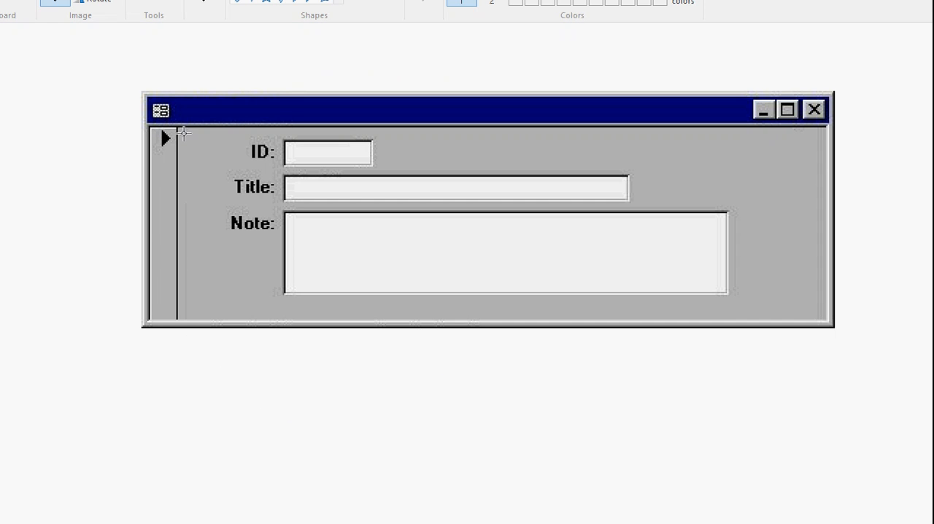
Step: Cover the record selector bar in the old form picture with a stretched strip of blank gray background
drag(188, 127, 210, 318)
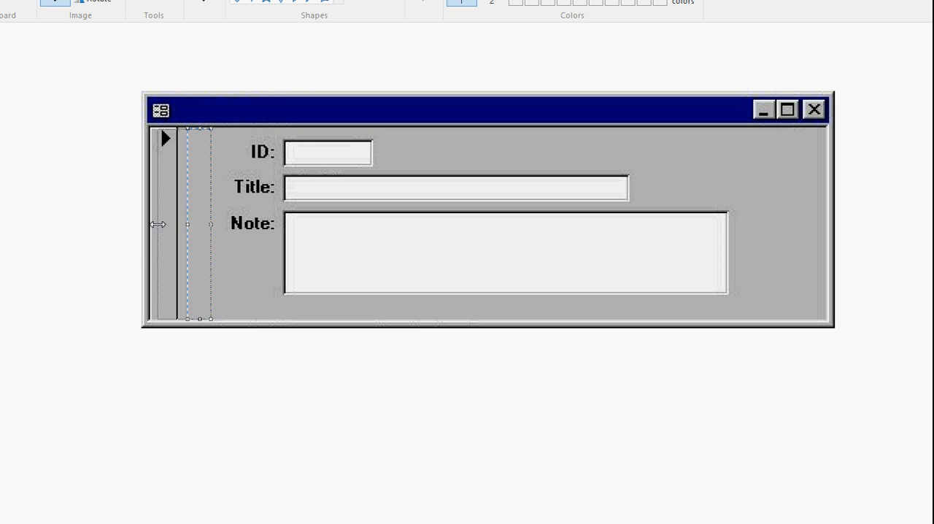
drag(148, 224, 148, 224)
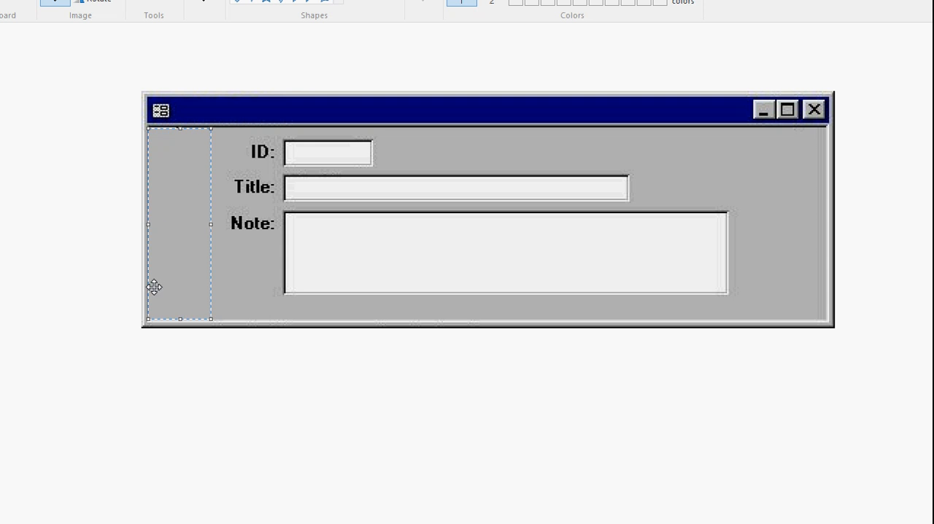
click(156, 352)
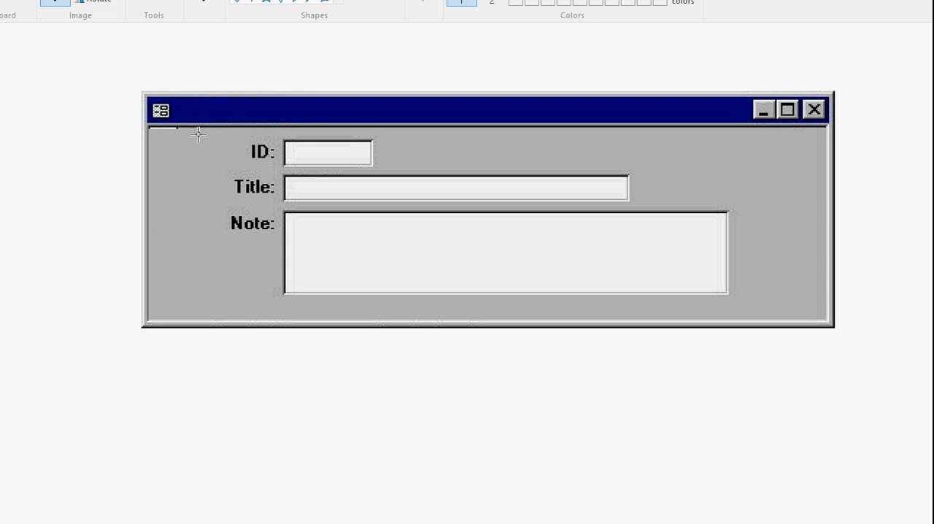
drag(200, 135, 176, 126)
click(109, 167)
scroll(222, 448, down, 1)
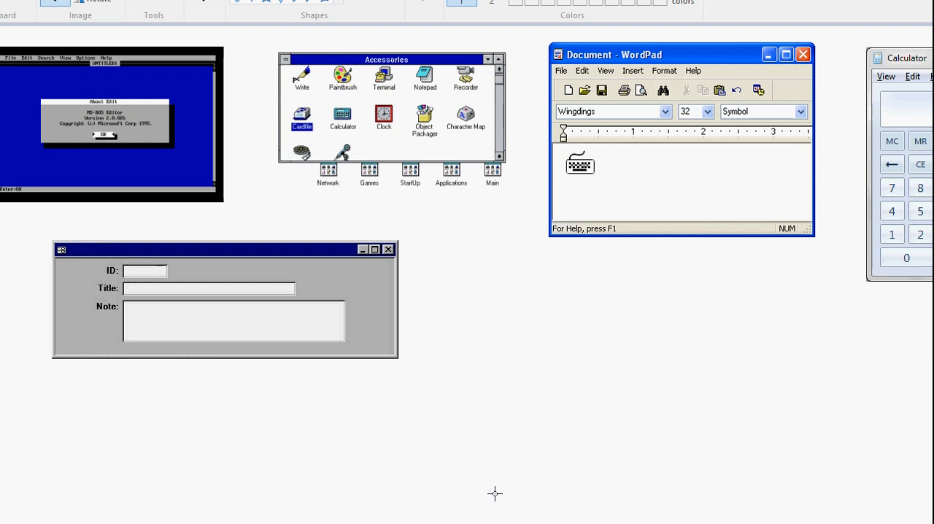
Step: Switch back to Access, enlarge the CustomerF form window, and delete the Orders and Contacts buttons
key(alt+Tab)
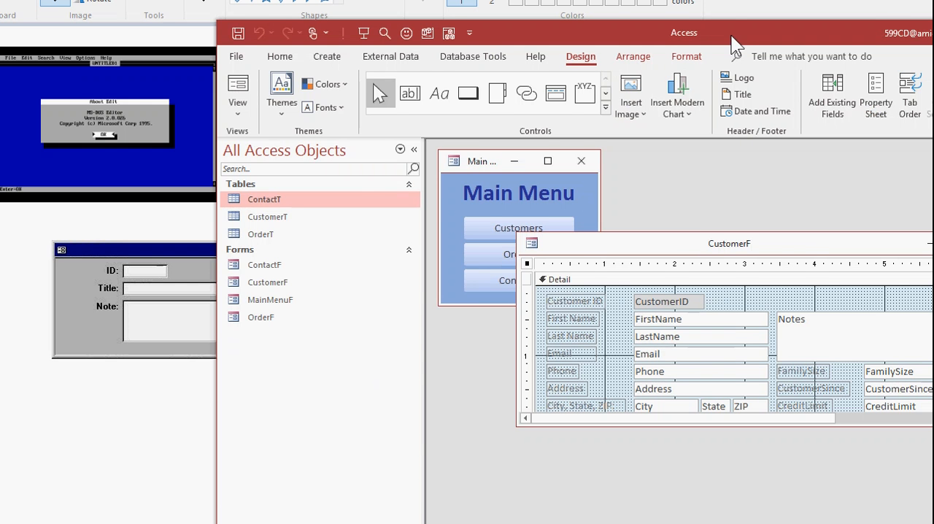
drag(732, 36, 513, 14)
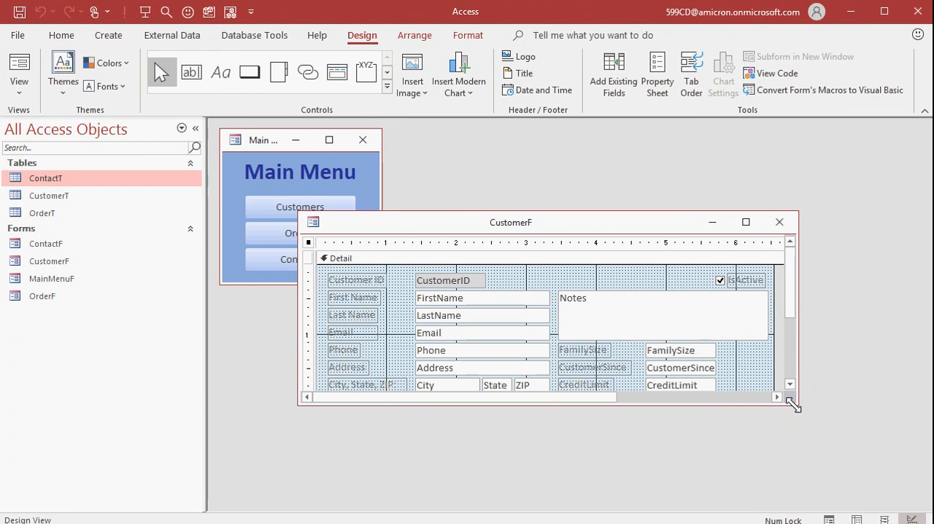
drag(799, 398, 880, 487)
drag(731, 397, 587, 418)
key(Delete)
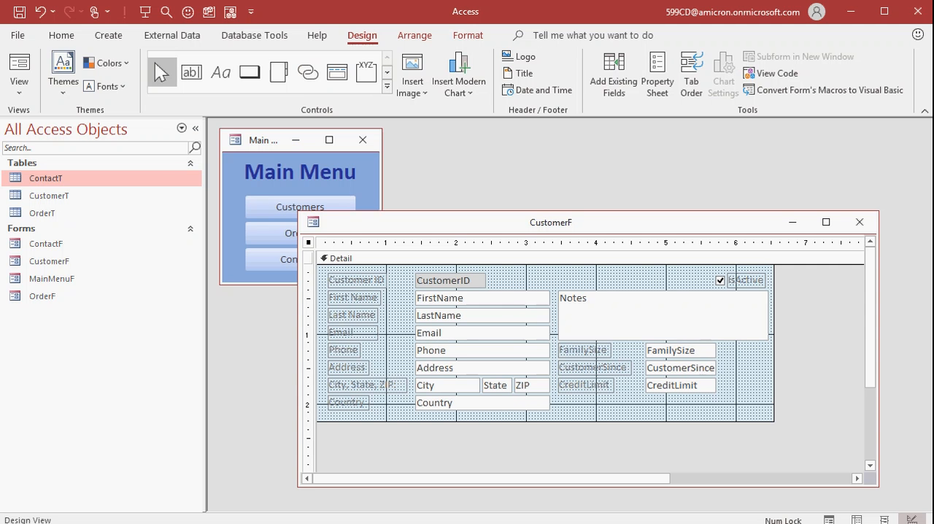
Step: Delete the LastName through Country fields plus FamilySize, CustomerSince, CreditLimit and IsActive, keeping CustomerID, FirstName and Notes
click(468, 298)
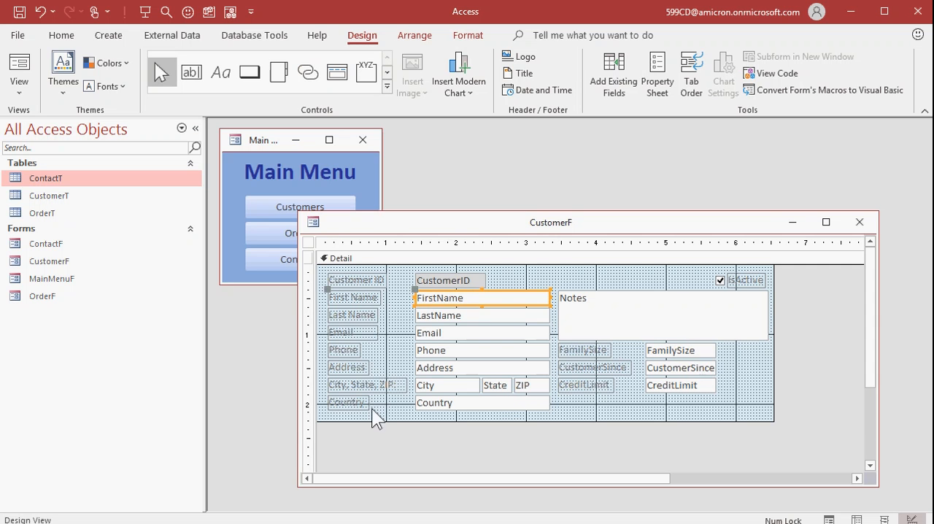
drag(344, 432, 727, 384)
key(Delete)
key(Delete)
drag(702, 269, 763, 292)
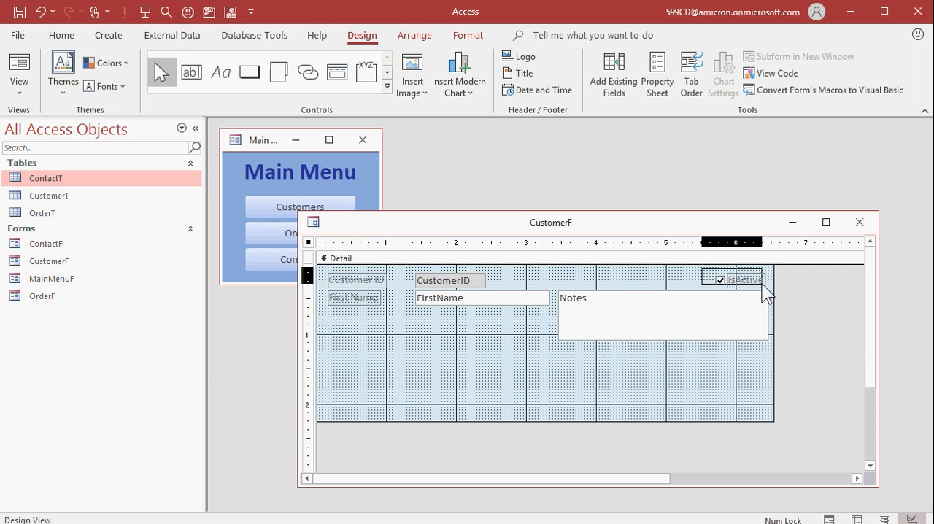
Step: Delete the First Name and Customer ID labels from the form
key(Delete)
click(354, 298)
key(Delete)
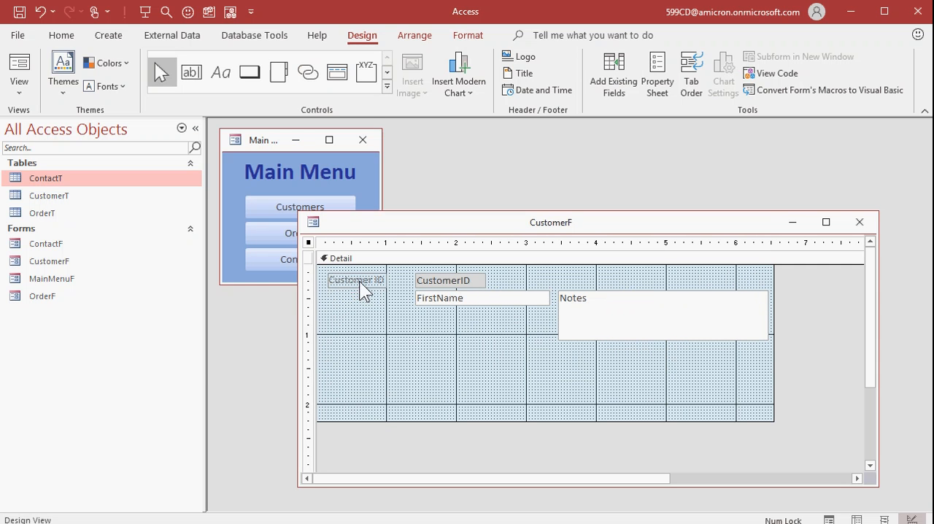
click(358, 280)
key(Delete)
click(442, 310)
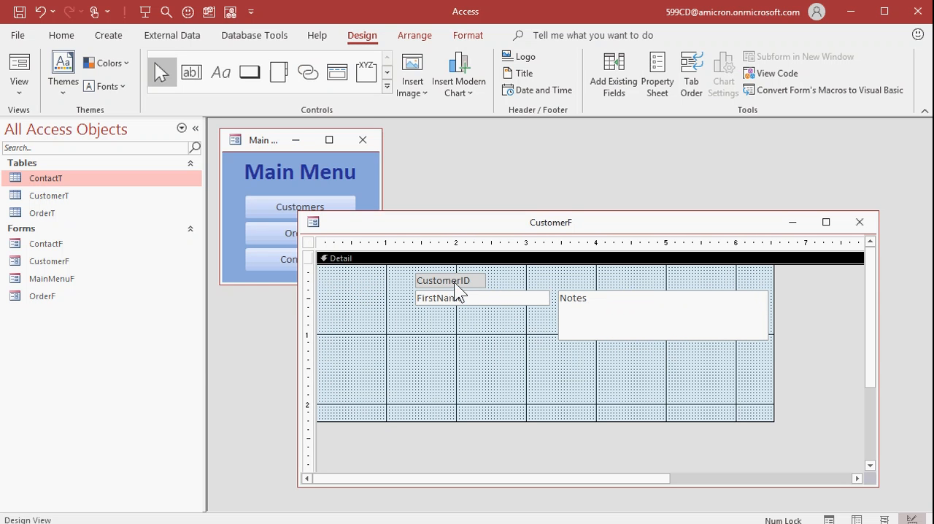
Step: Set the font size of the CustomerID, FirstName and Notes text boxes to 9
click(454, 282)
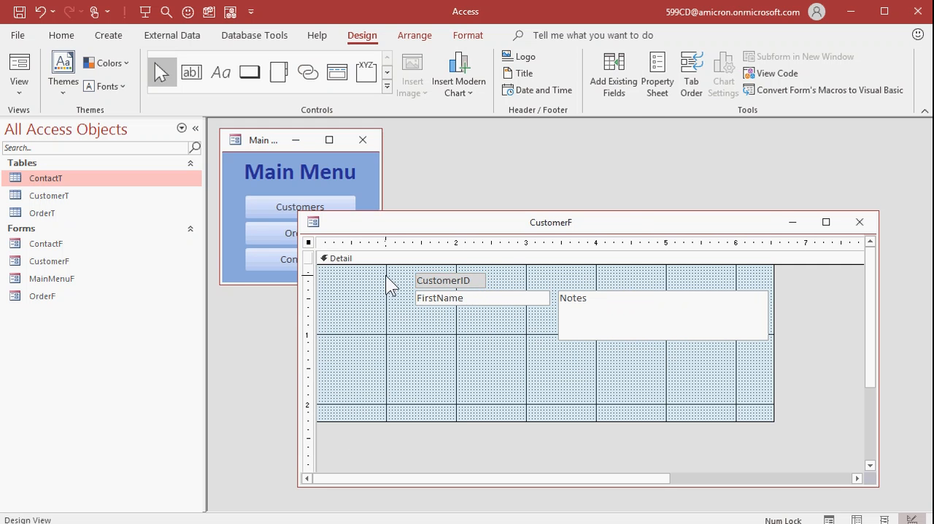
drag(386, 275, 649, 321)
right_click(649, 321)
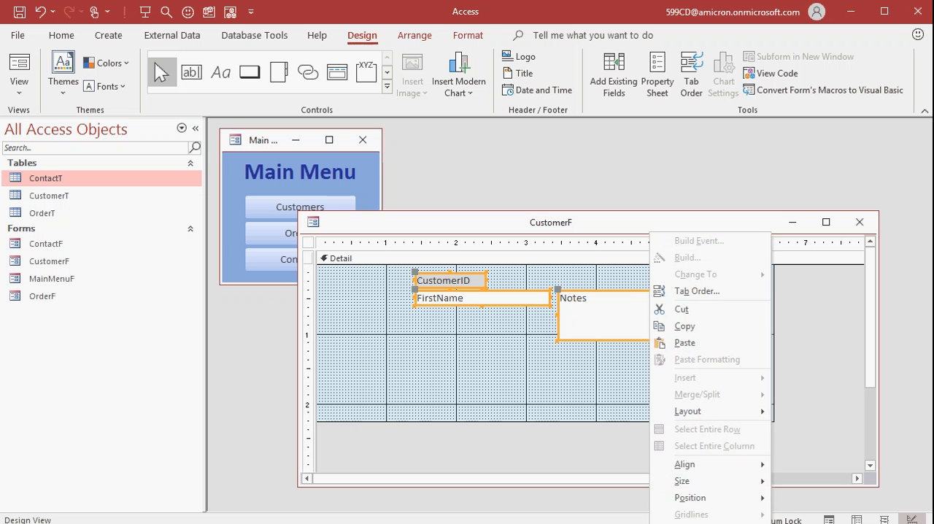
key(F4)
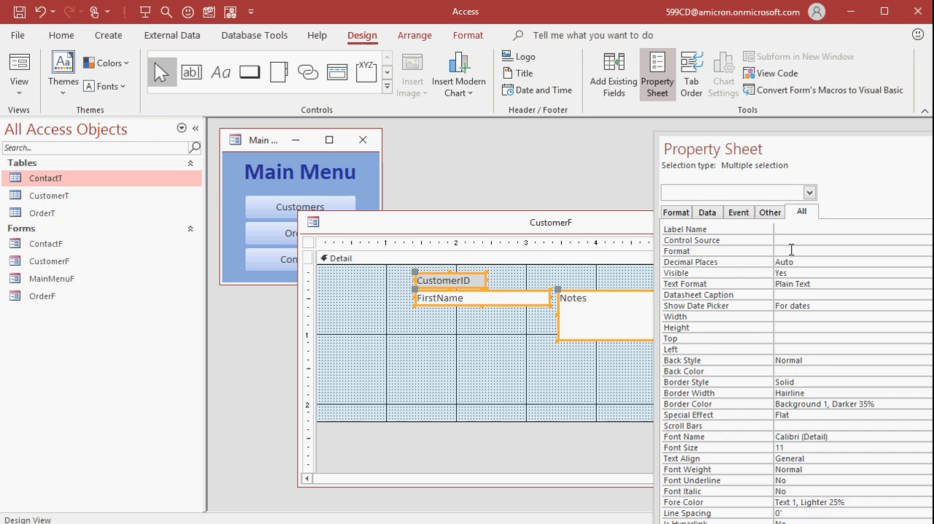
click(676, 212)
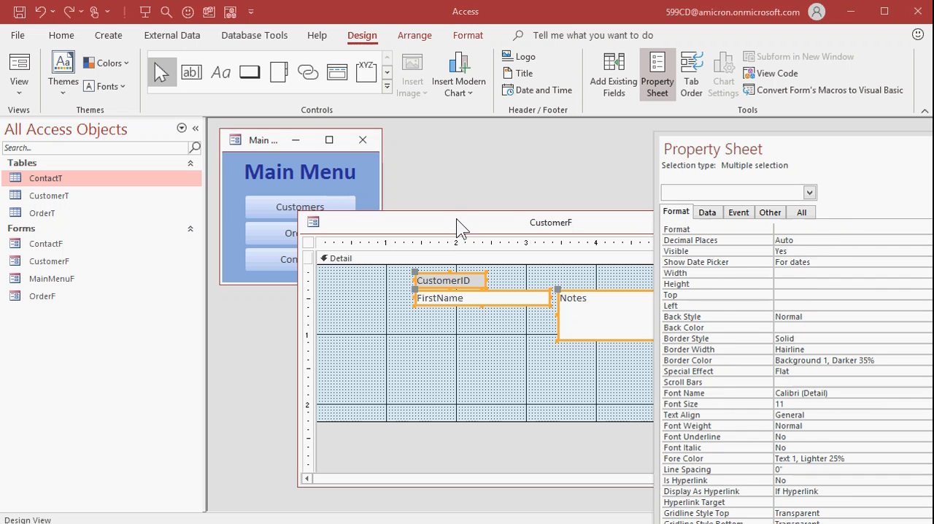
click(790, 404)
drag(796, 404, 744, 407)
text(9)
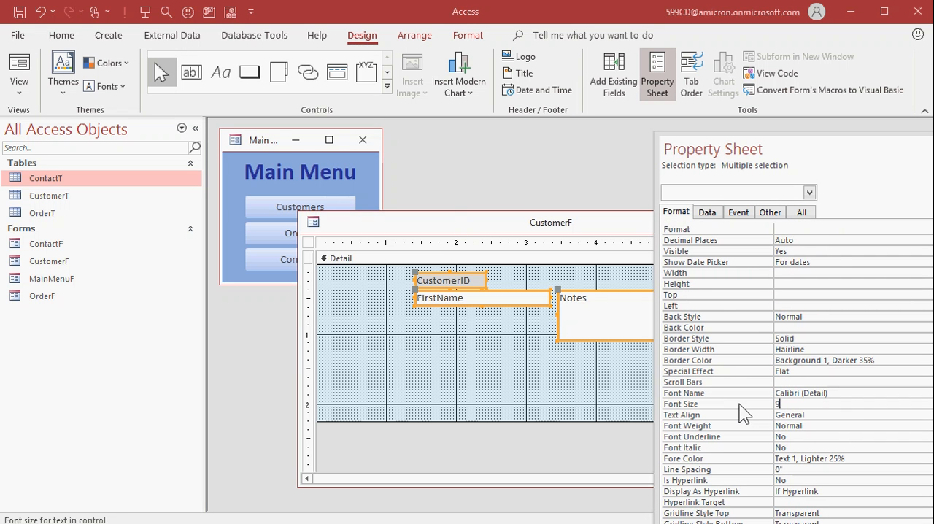
key(Return)
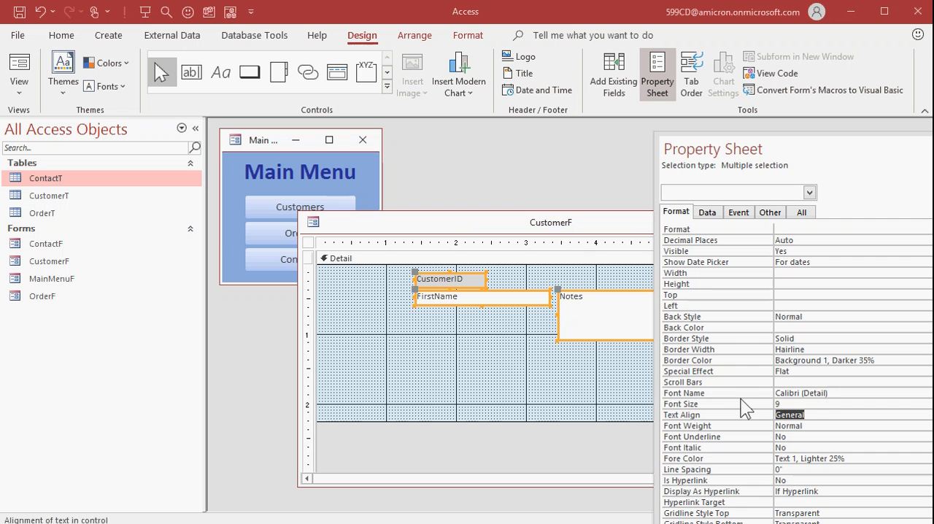
Step: Set the back style of the CustomerID, FirstName and Notes text boxes to Transparent and close their properties
click(562, 223)
click(856, 317)
click(932, 317)
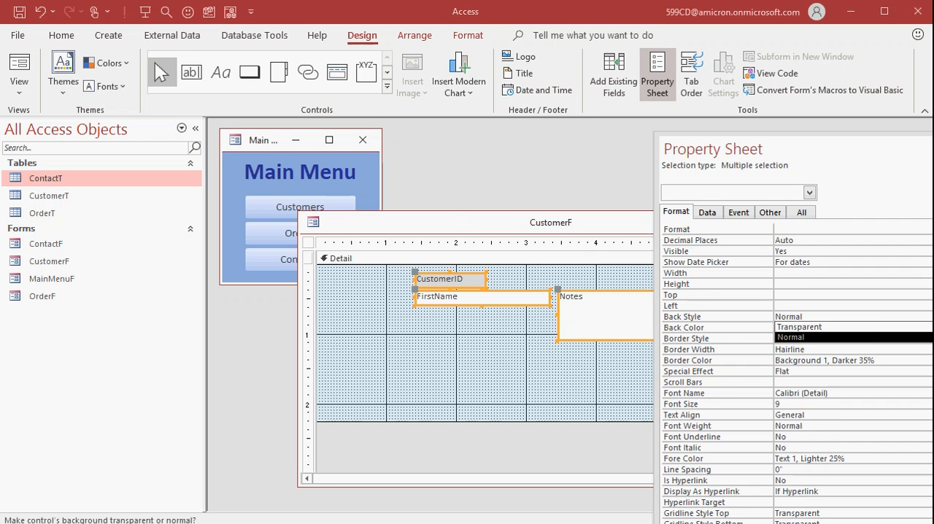
click(859, 327)
click(512, 357)
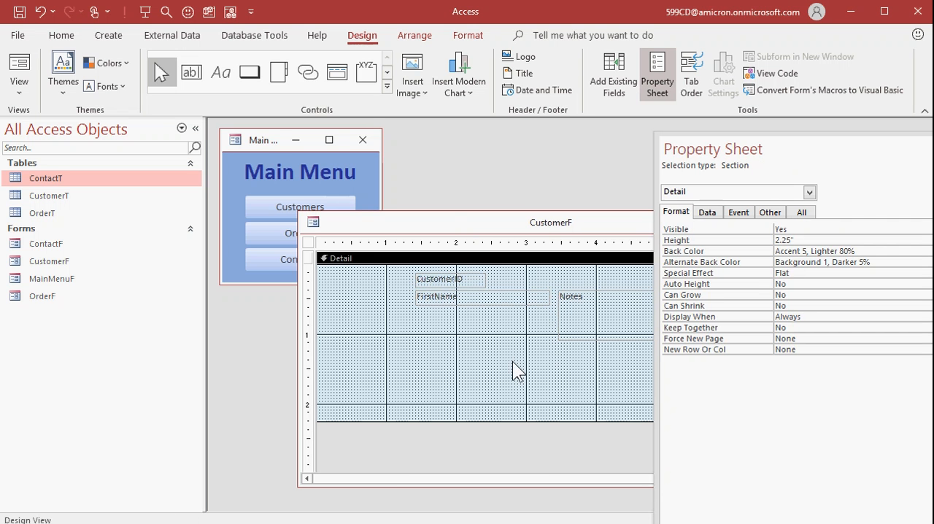
click(933, 146)
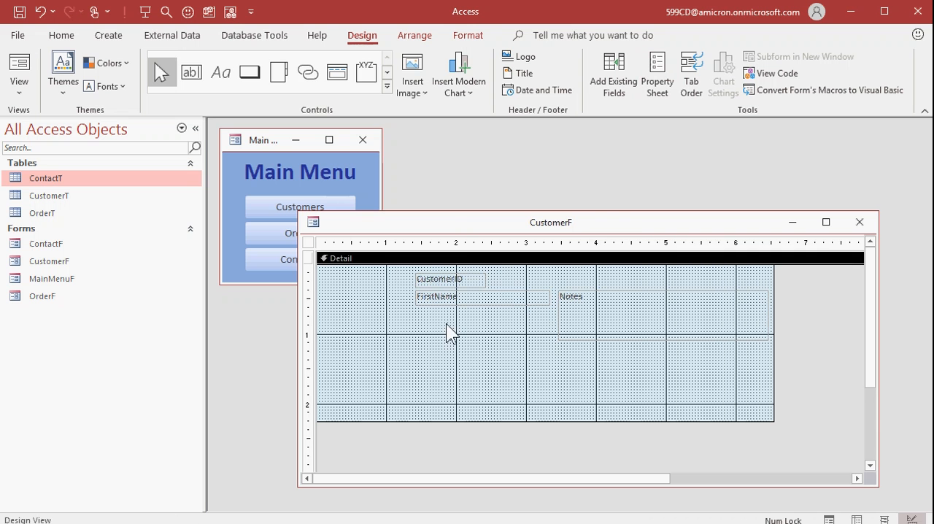
Step: Move the Notes box down and the CustomerID and FirstName boxes right to clear space in the Detail section
drag(588, 299, 586, 371)
drag(441, 306, 648, 335)
click(522, 352)
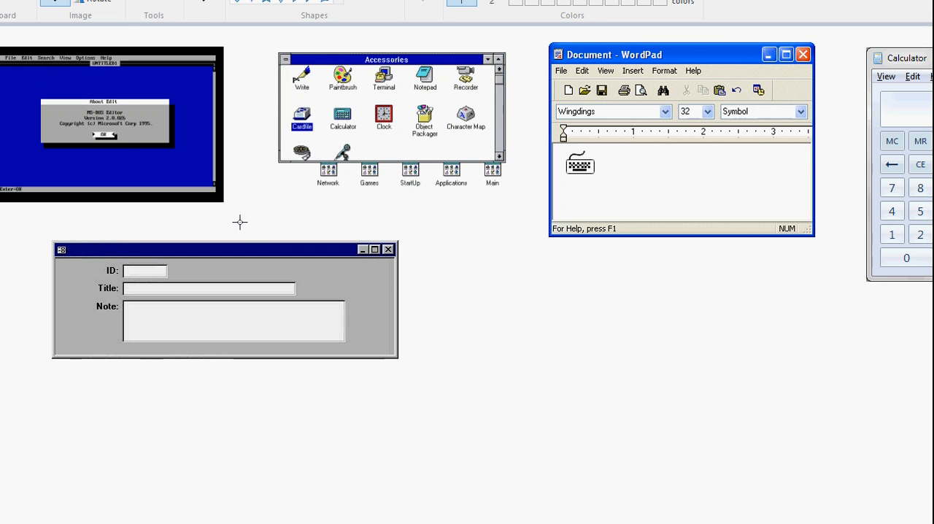
Step: Capture the retro window image with the ID, Title and Note fields and paste it into the CustomerF form in Access
key(Print)
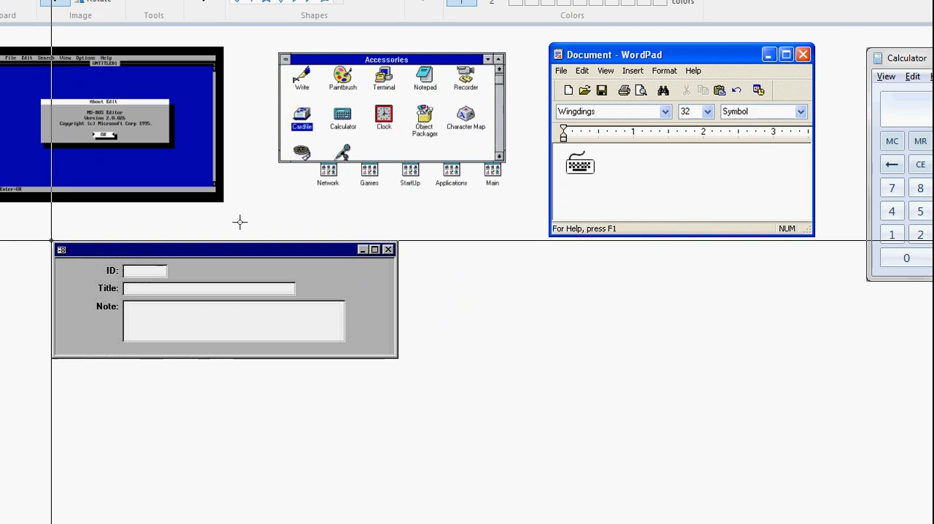
drag(52, 240, 51, 239)
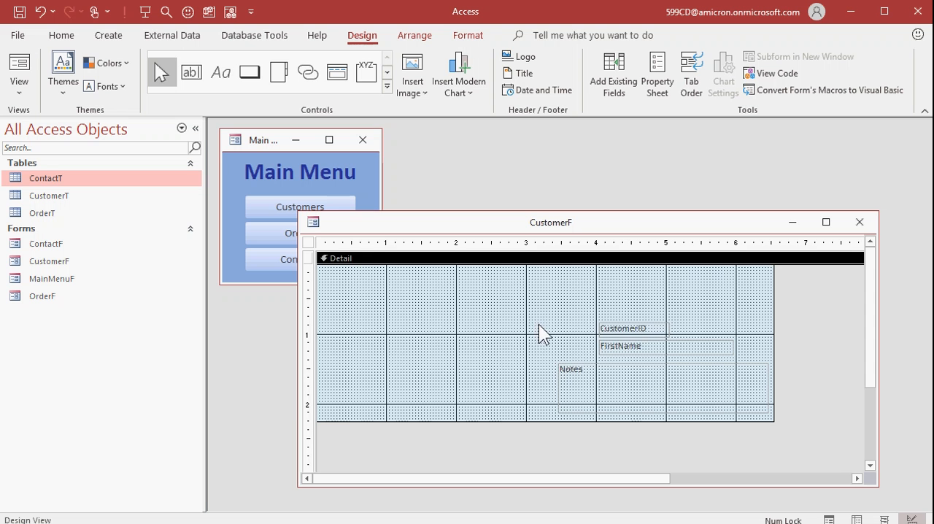
key(ctrl+v)
click(726, 305)
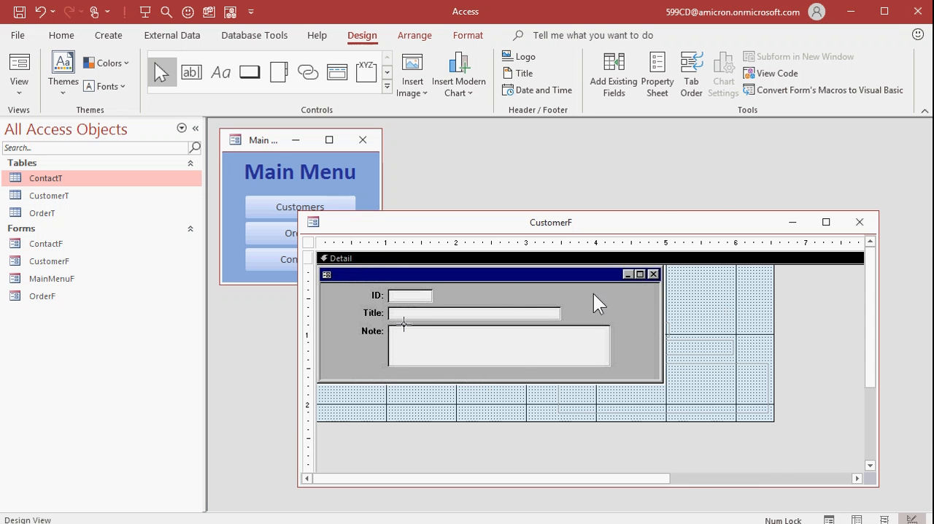
Step: Set the pasted picture's border style to Transparent and close its properties
double_click(505, 296)
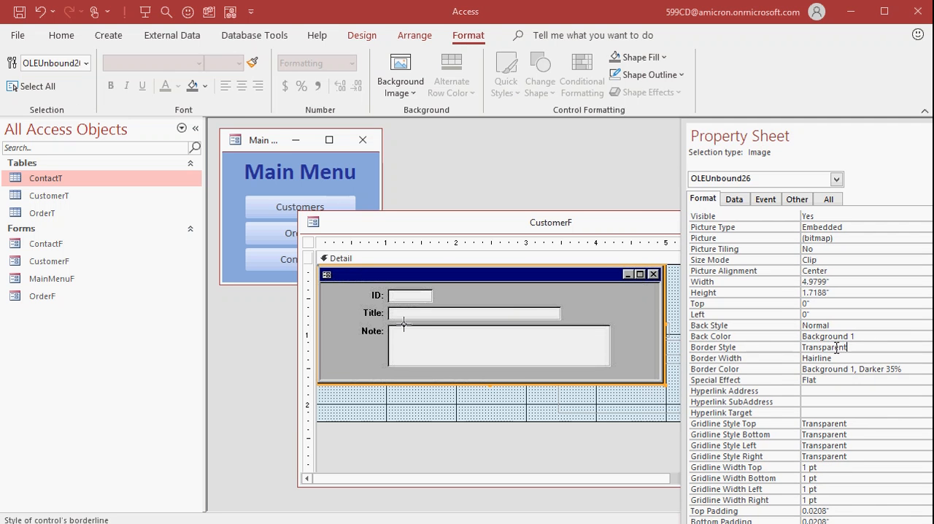
key(F4)
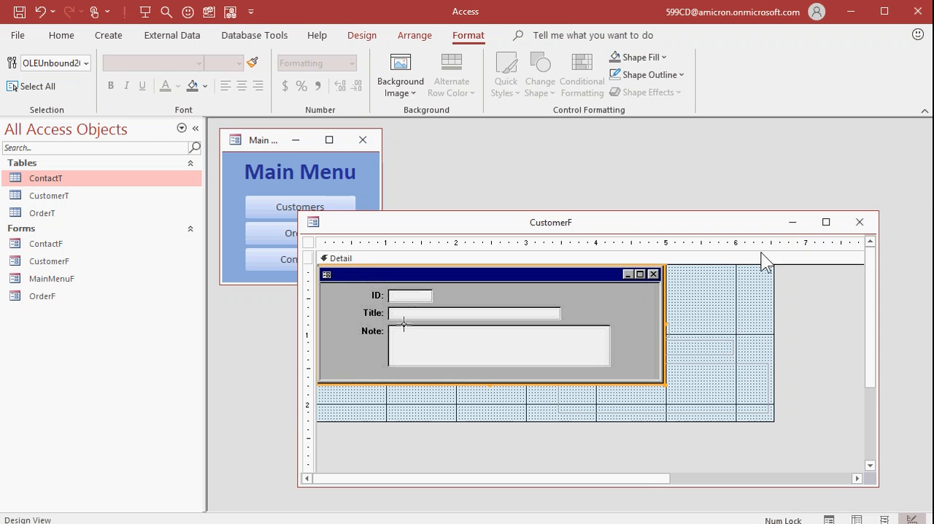
Step: Place the CustomerID, FirstName and Notes boxes over the picture's ID, Title and Note fields, fitting the first two to the field widths
click(671, 330)
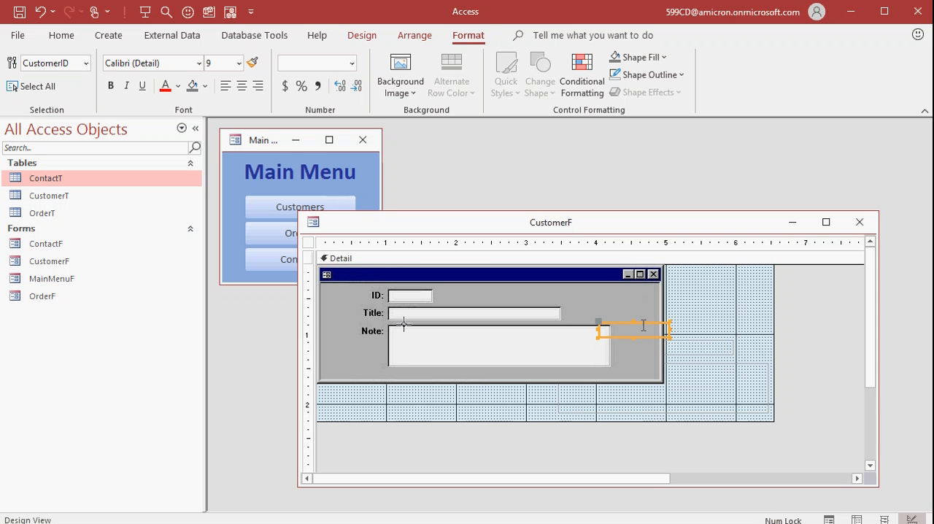
drag(671, 330, 432, 292)
drag(679, 344, 560, 312)
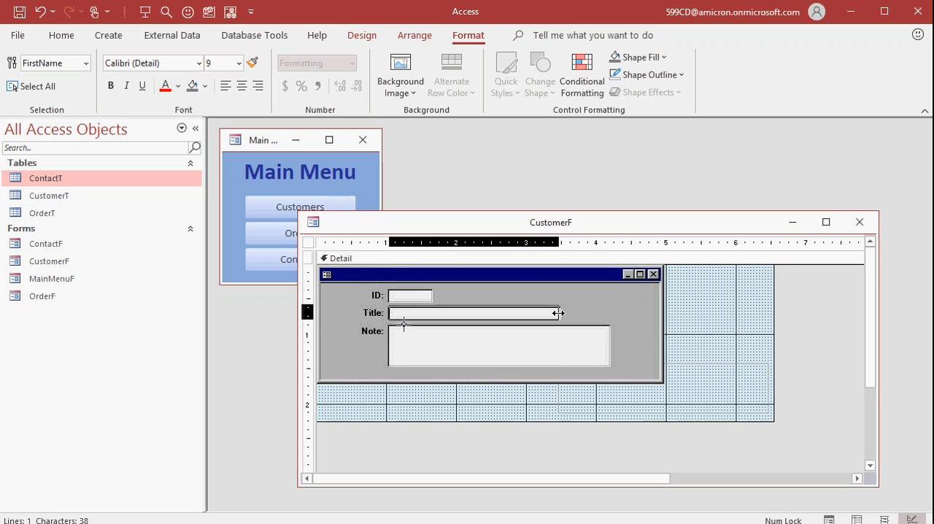
drag(676, 363, 541, 343)
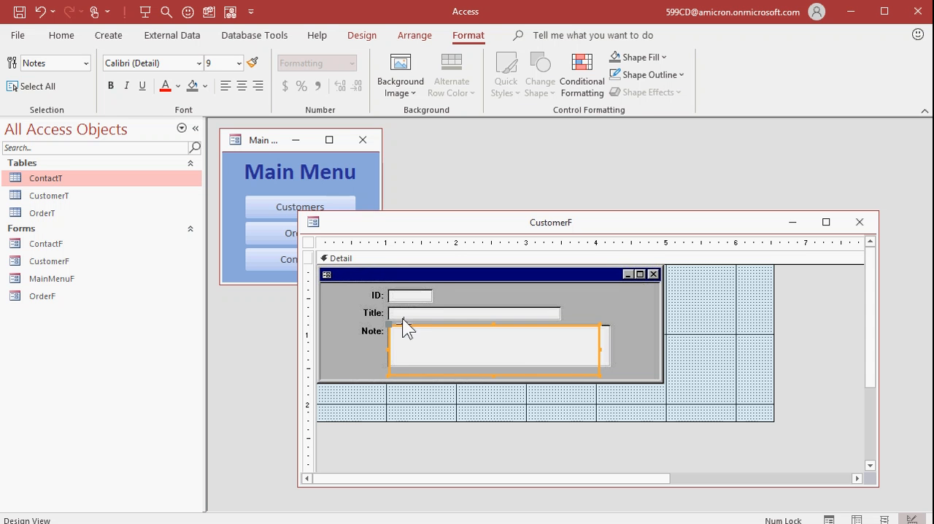
click(686, 332)
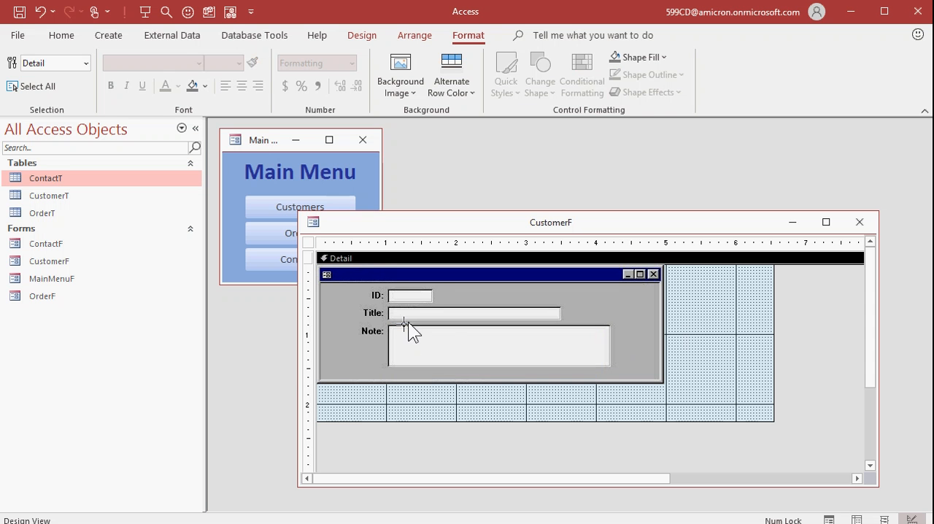
Step: Send the retro window picture behind the text boxes
click(453, 342)
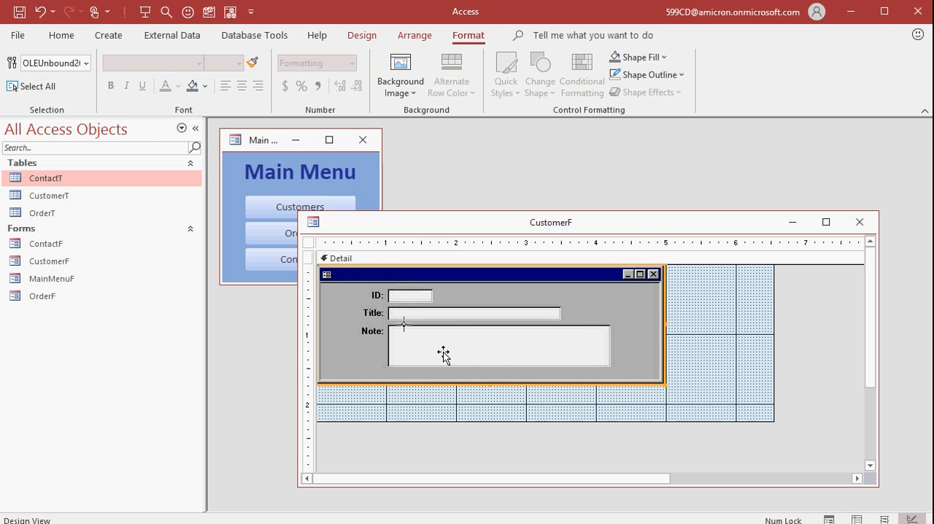
right_click(616, 291)
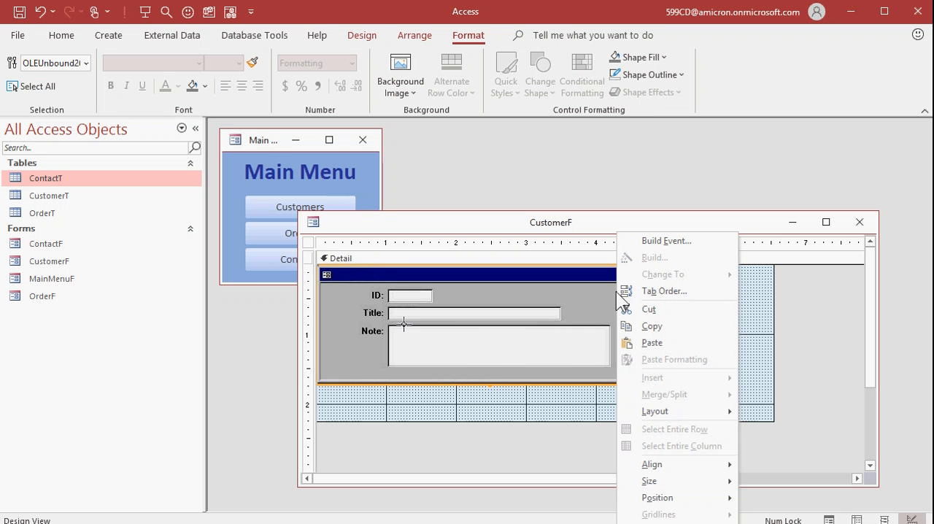
mouse_move(710, 502)
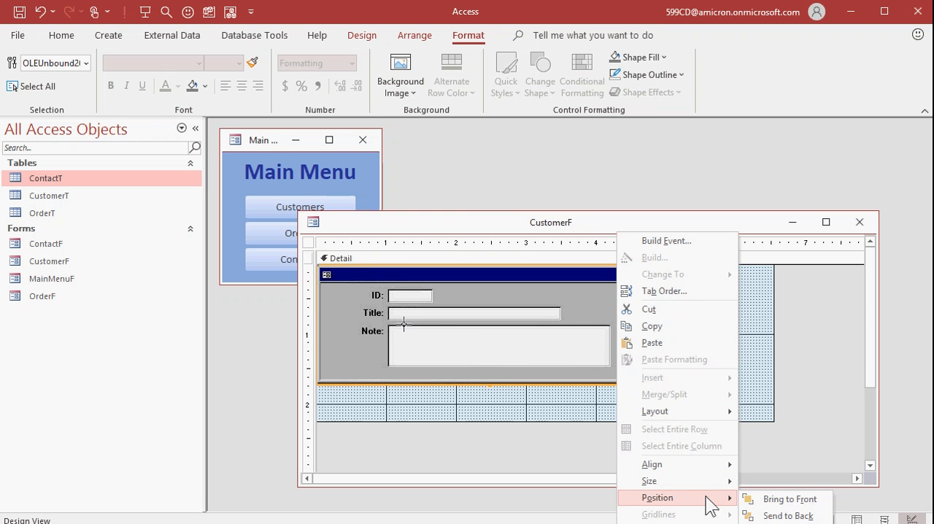
click(785, 515)
click(758, 352)
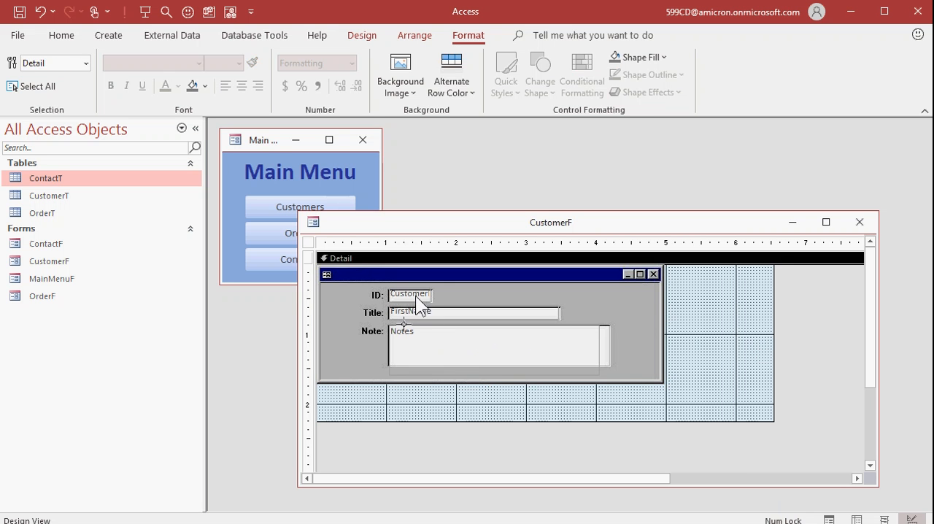
Step: Nudge CustomerID and FirstName to line up with the picture's fields and resize the Notes box to match the Note area
click(414, 297)
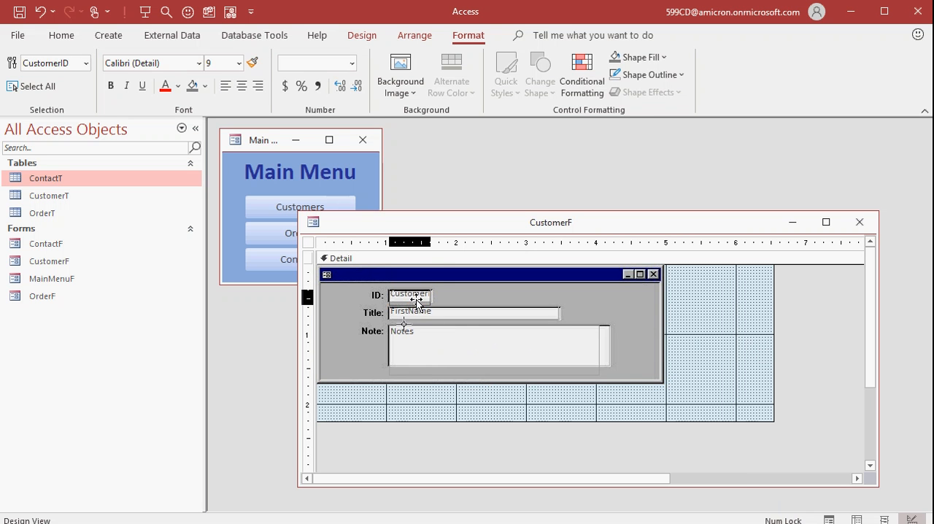
click(461, 313)
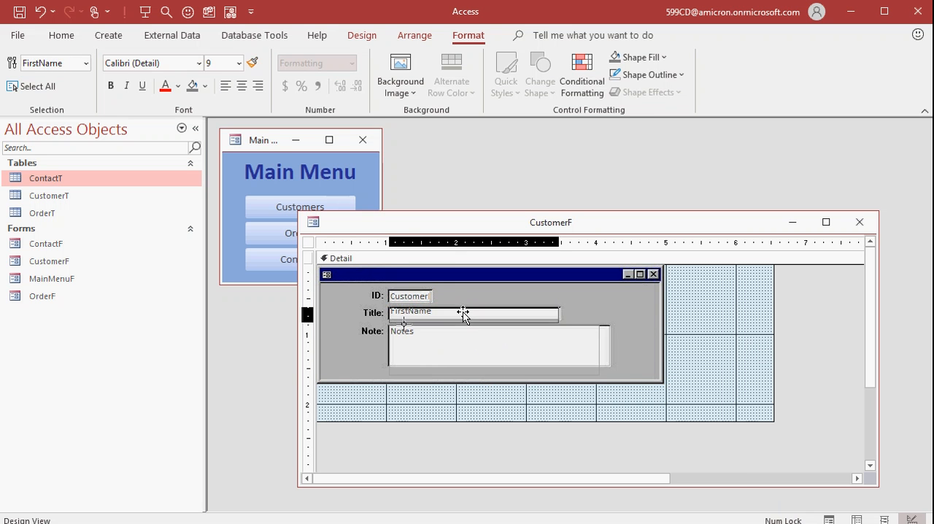
click(457, 362)
click(466, 360)
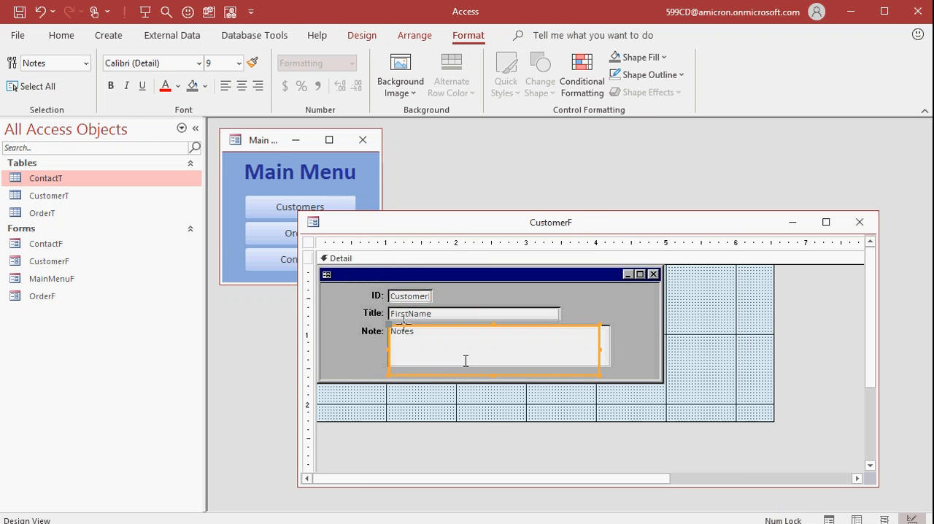
drag(600, 376, 610, 365)
click(692, 334)
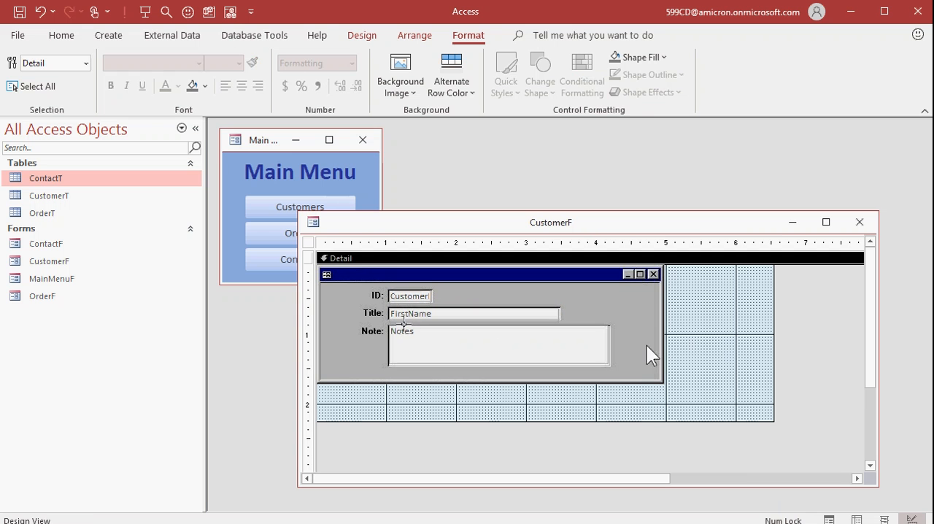
Step: Trim the form's width and height to the picture's edges and reopen CustomerF from the Main Menu
drag(775, 346, 665, 343)
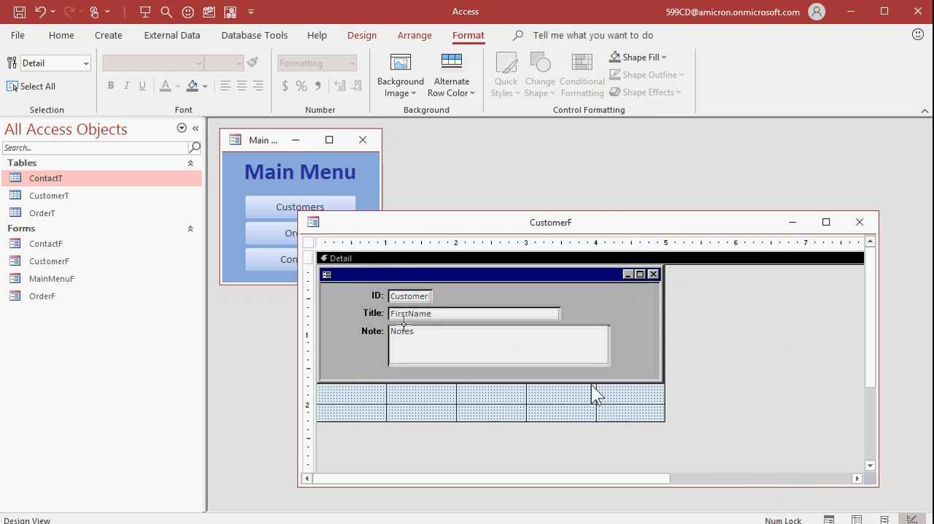
drag(527, 422, 525, 356)
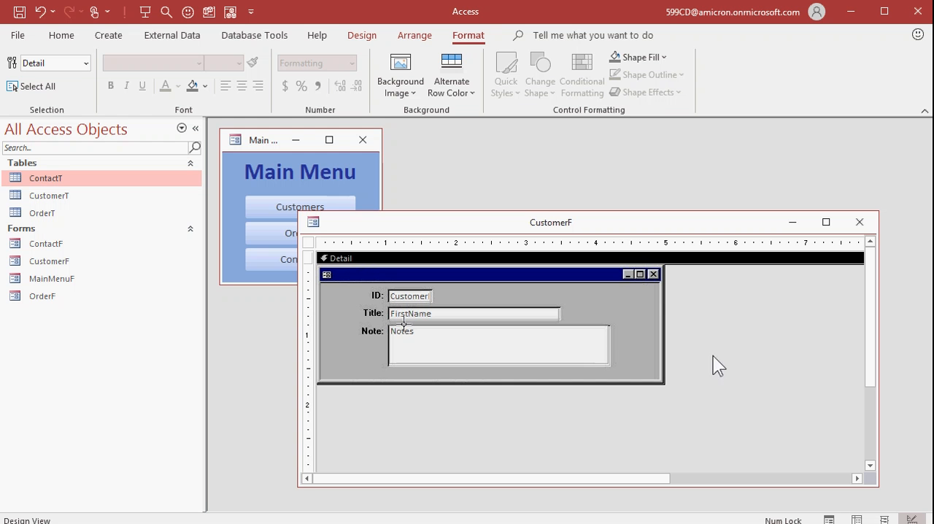
click(860, 222)
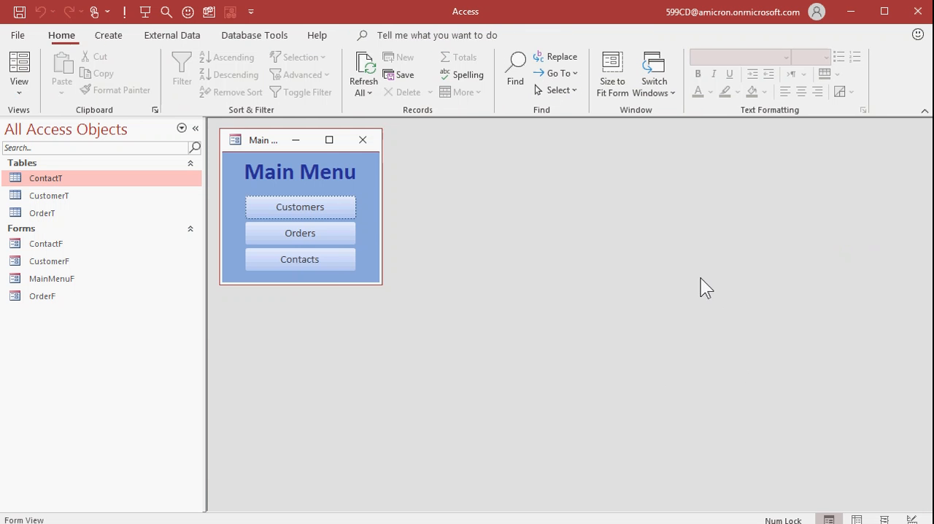
click(322, 210)
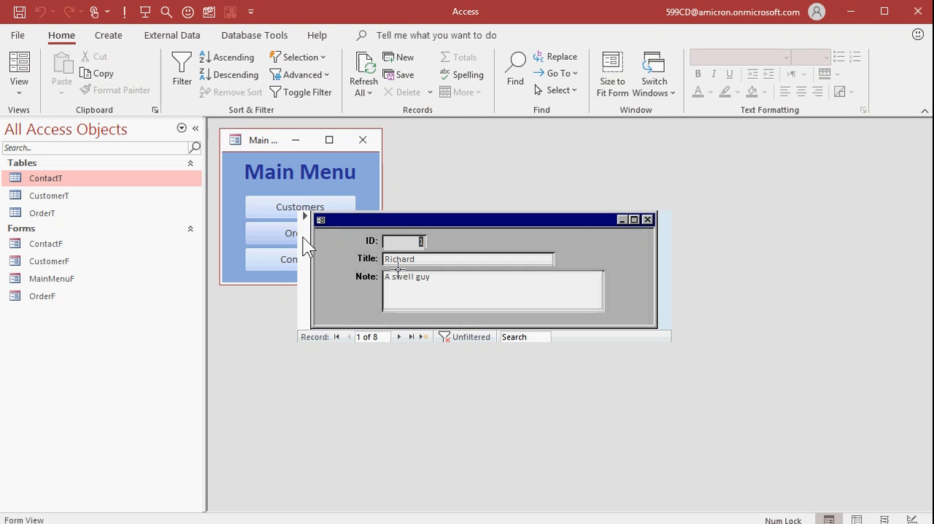
right_click(631, 250)
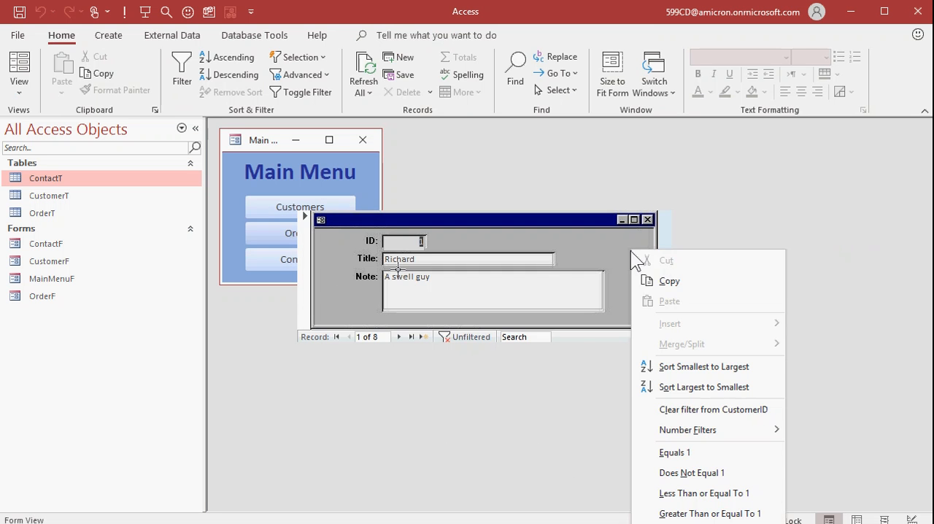
key(Escape)
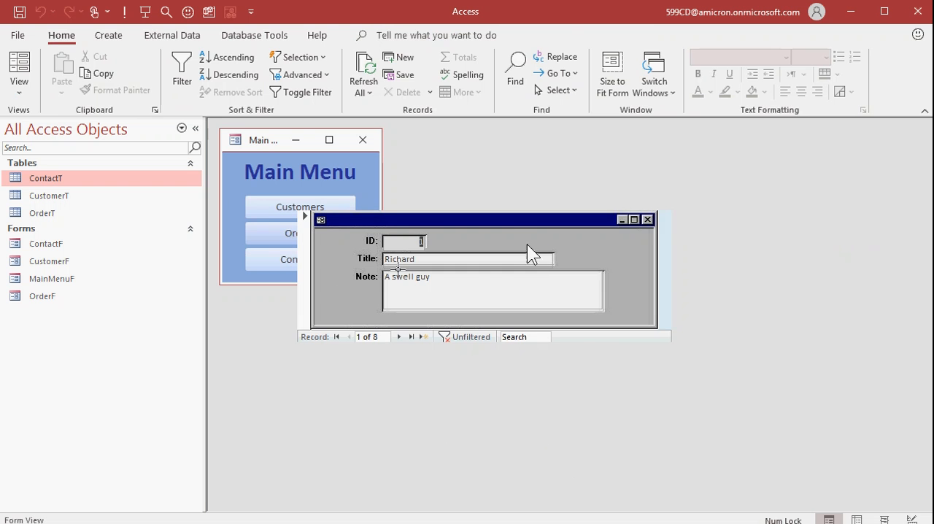
right_click(527, 244)
click(745, 268)
right_click(533, 221)
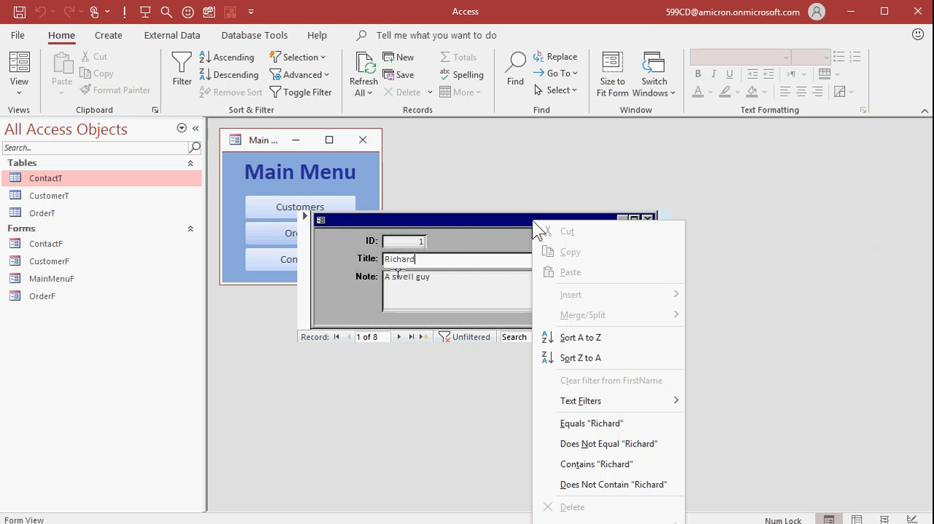
right_click(473, 219)
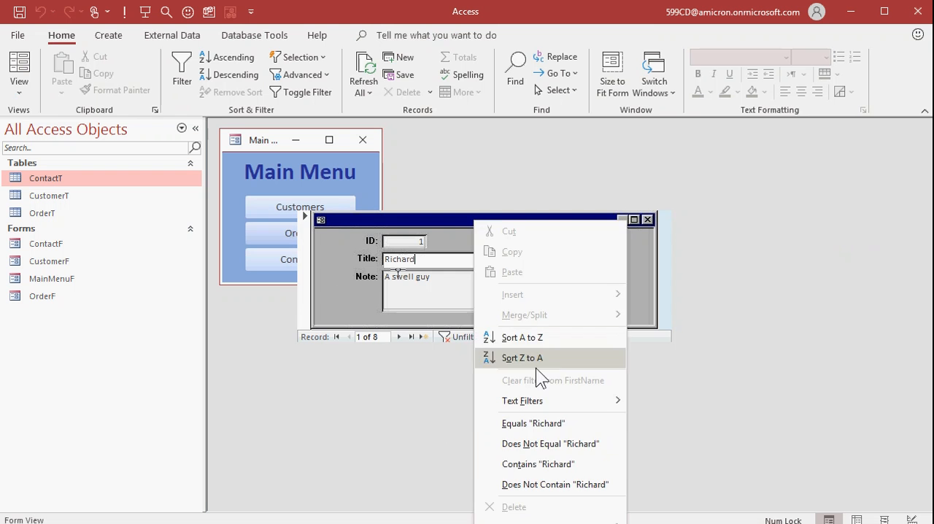
click(407, 220)
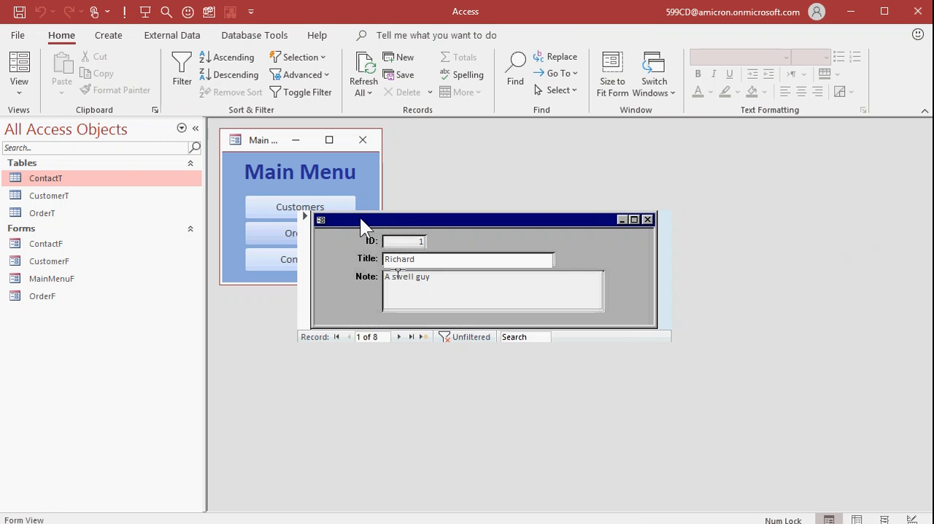
Step: Return CustomerF to Design View in a larger window and set the form's Control Box property to No
click(29, 88)
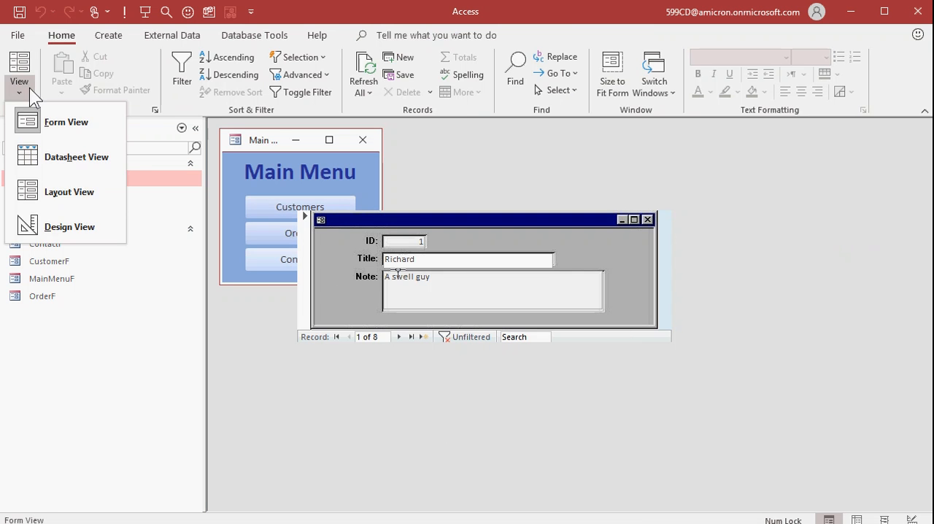
click(62, 217)
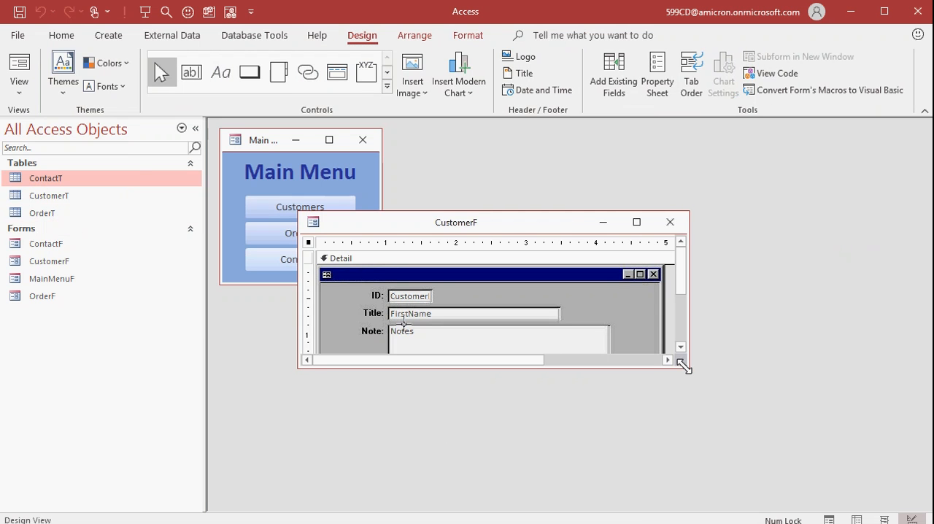
drag(686, 365, 779, 464)
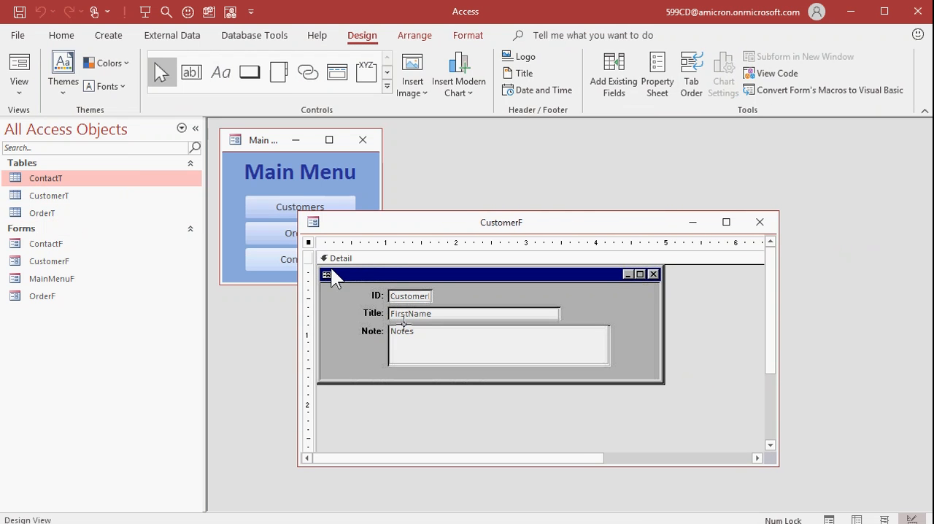
double_click(309, 242)
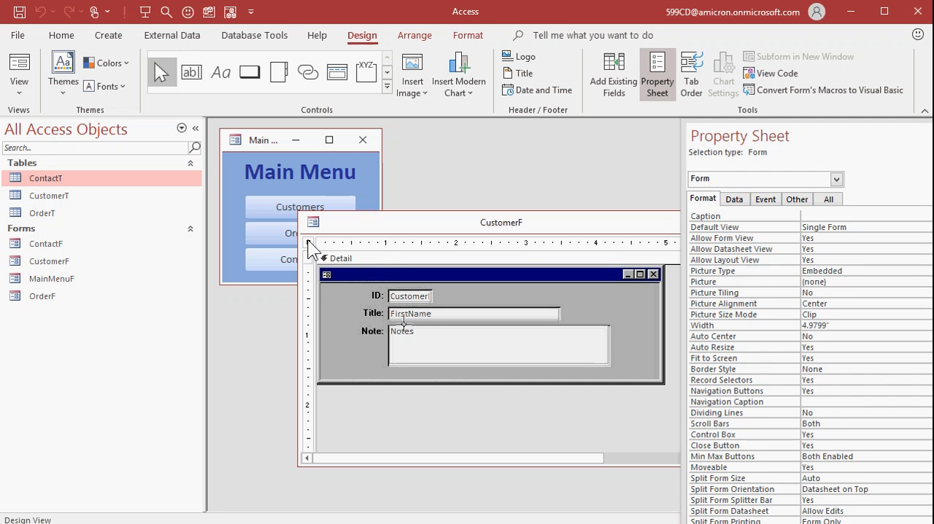
double_click(838, 434)
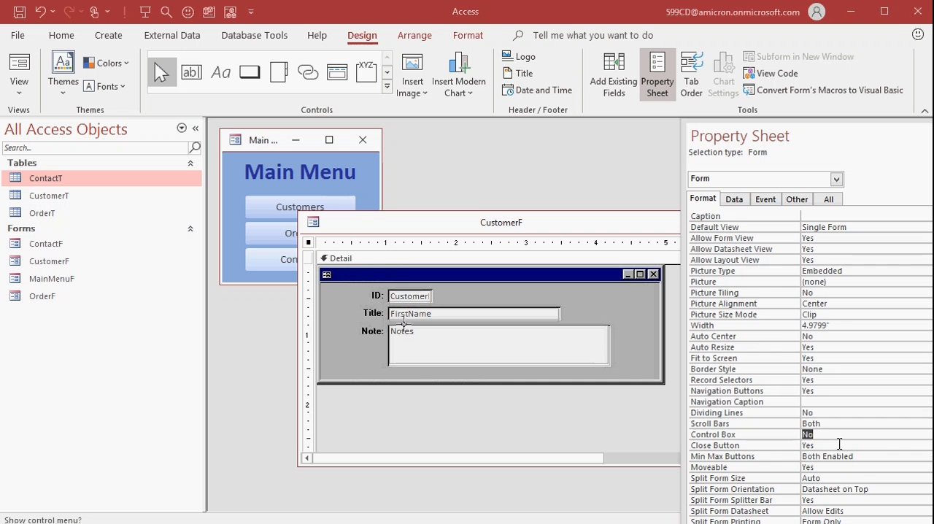
Step: Set the form's Close Button, Navigation Buttons and Record Selectors to No, Min Max Buttons to None and Scroll Bars to Neither
double_click(840, 445)
scroll(842, 397, down, 1)
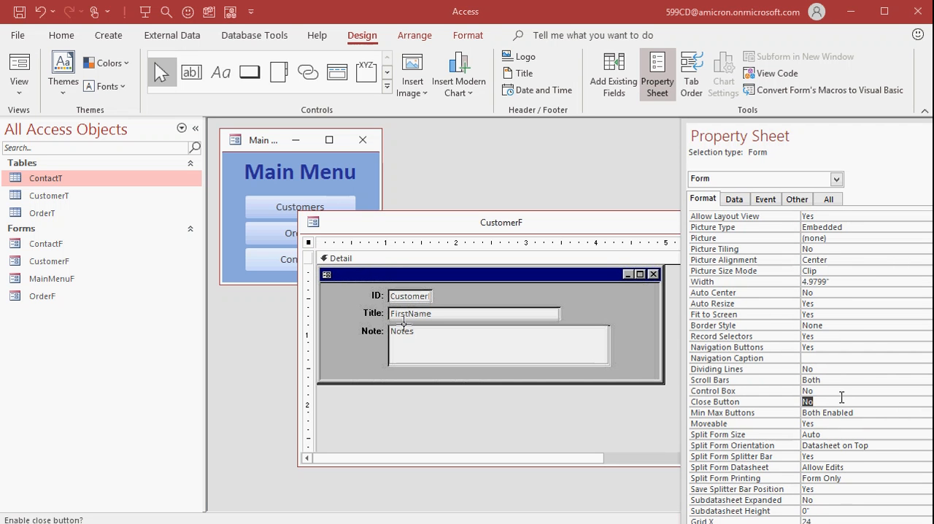
double_click(879, 414)
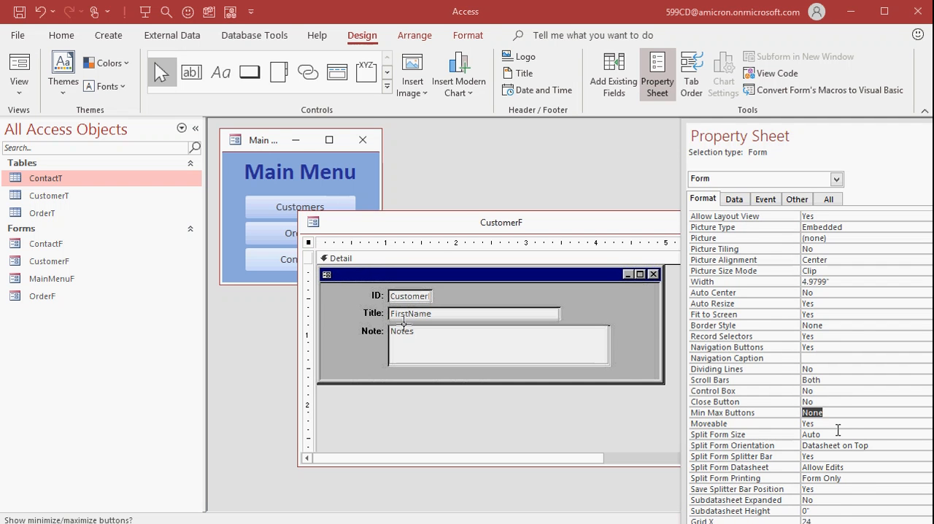
scroll(838, 409, up, 1)
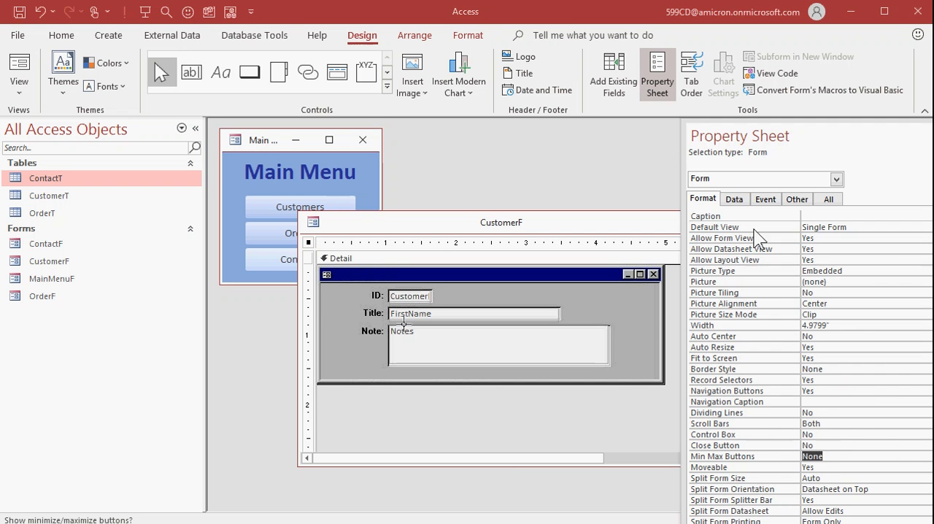
double_click(841, 391)
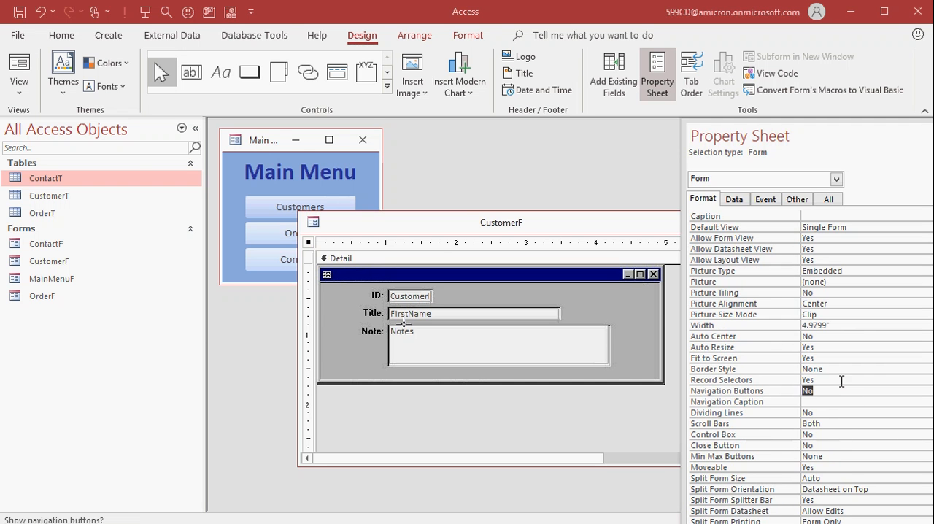
double_click(842, 380)
double_click(839, 424)
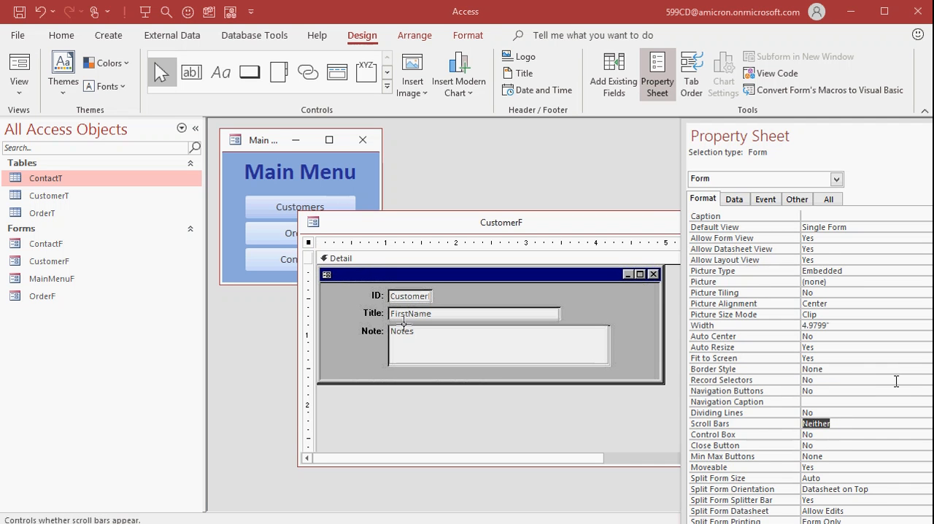
key(F4)
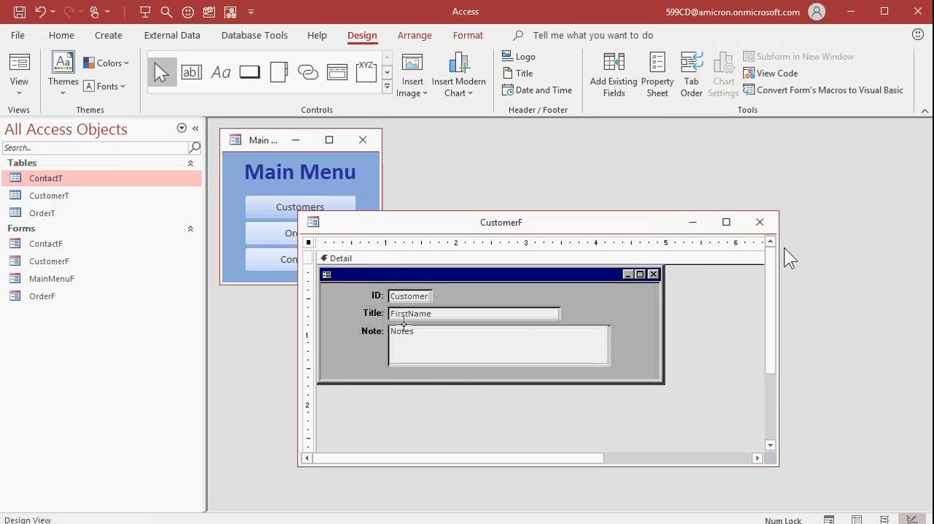
Step: Close CustomerF with its changes saved and reopen it from the Main Menu
click(761, 223)
click(530, 341)
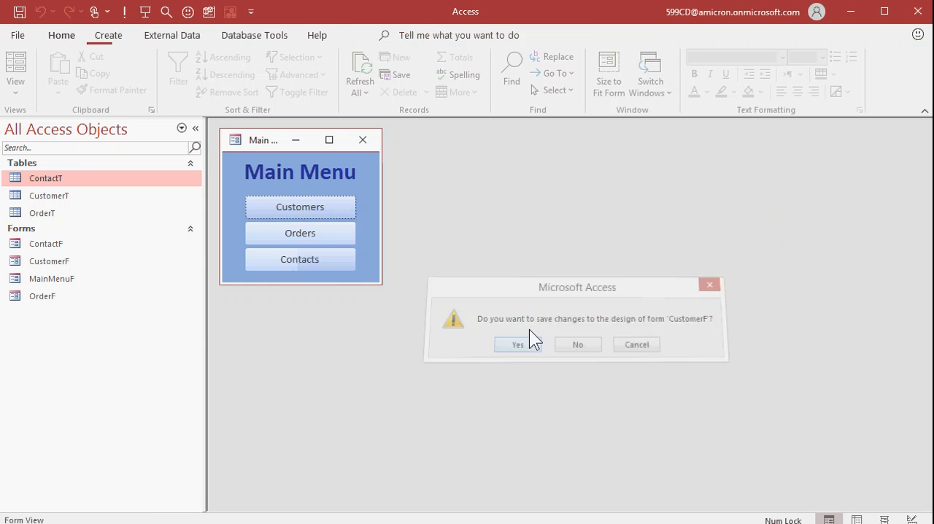
click(332, 206)
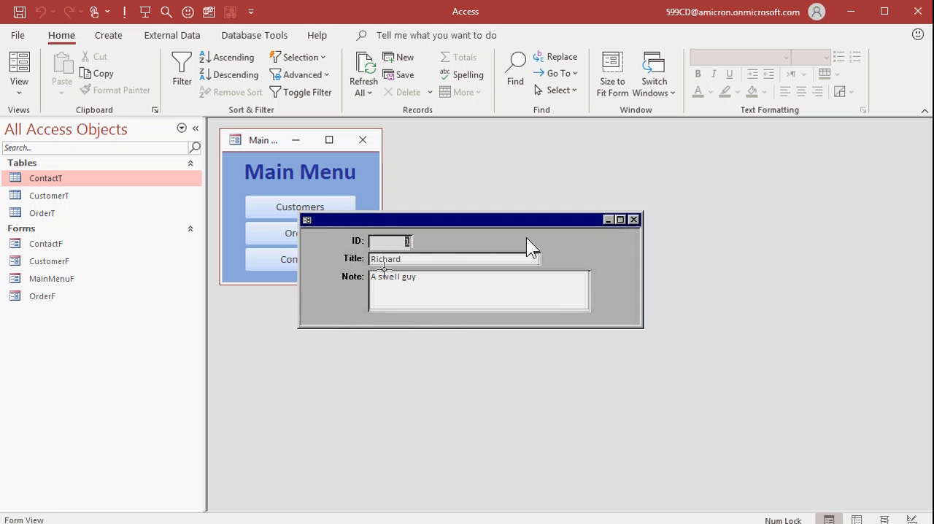
right_click(565, 234)
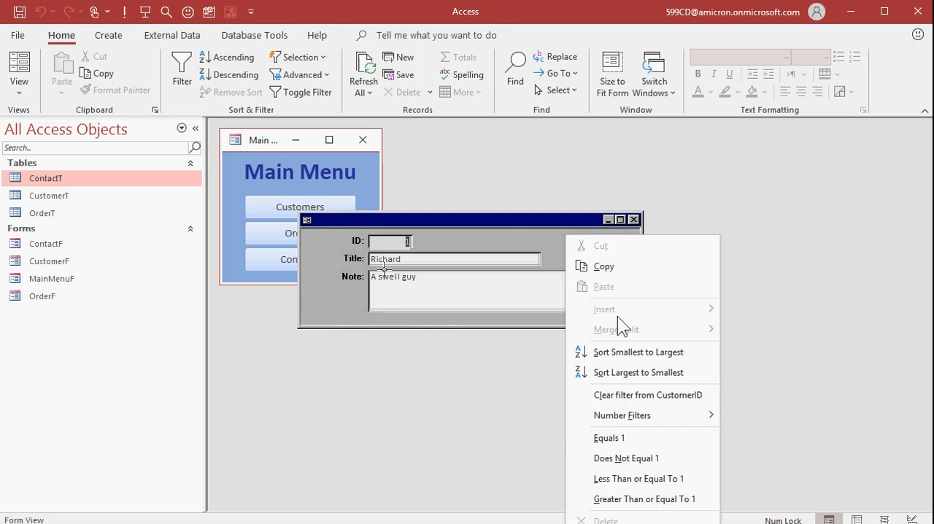
right_click(502, 222)
right_click(467, 218)
right_click(468, 218)
right_click(457, 219)
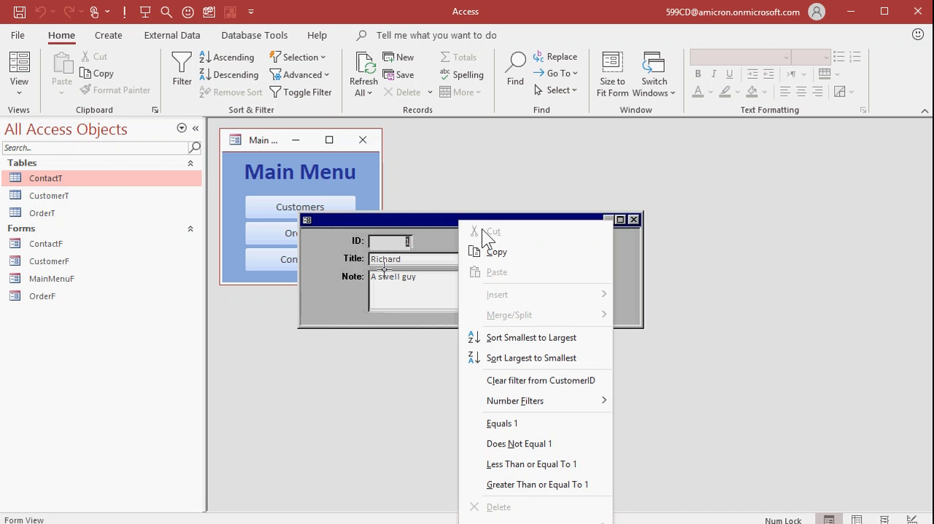
Step: Switch CustomerF to Design View and enlarge its window to show the whole retro picture
click(25, 88)
click(24, 88)
click(52, 235)
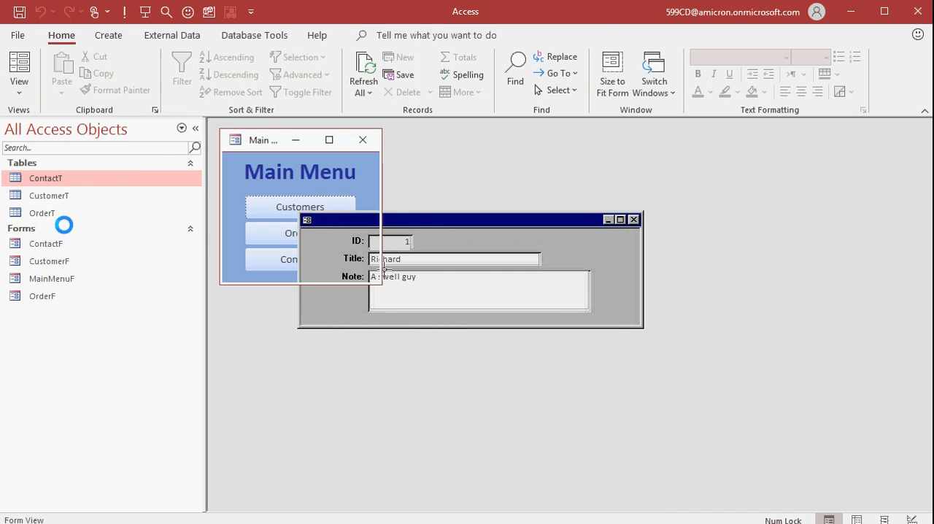
drag(660, 363, 756, 459)
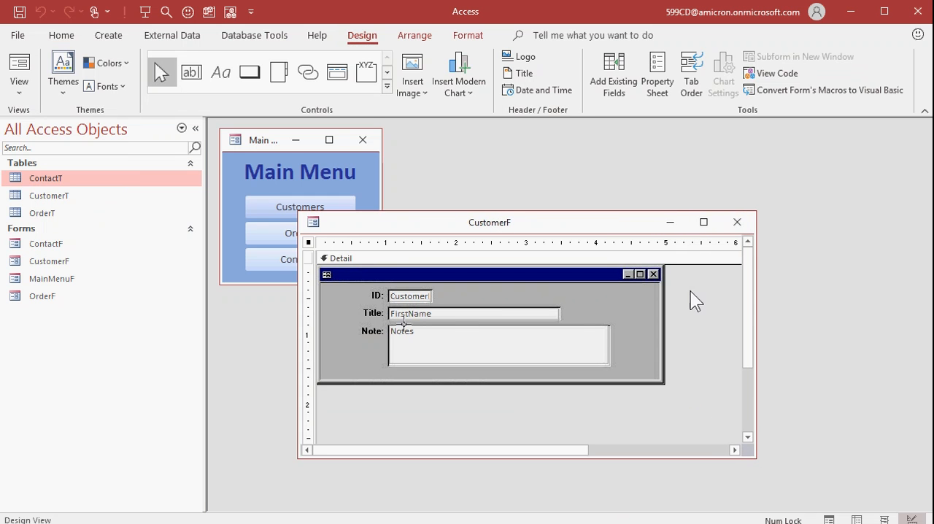
Step: Make the outlines of the CustomerID, FirstName and Notes text boxes transparent
drag(691, 291, 399, 354)
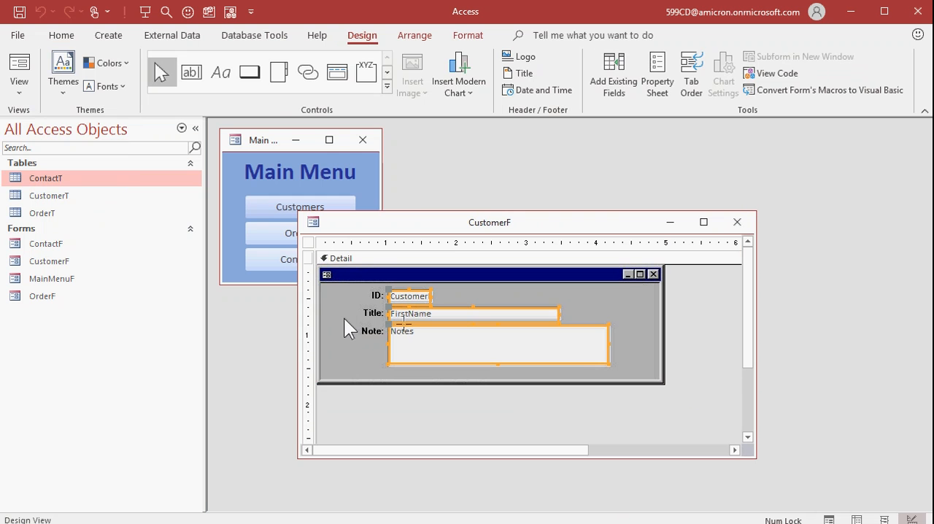
click(471, 35)
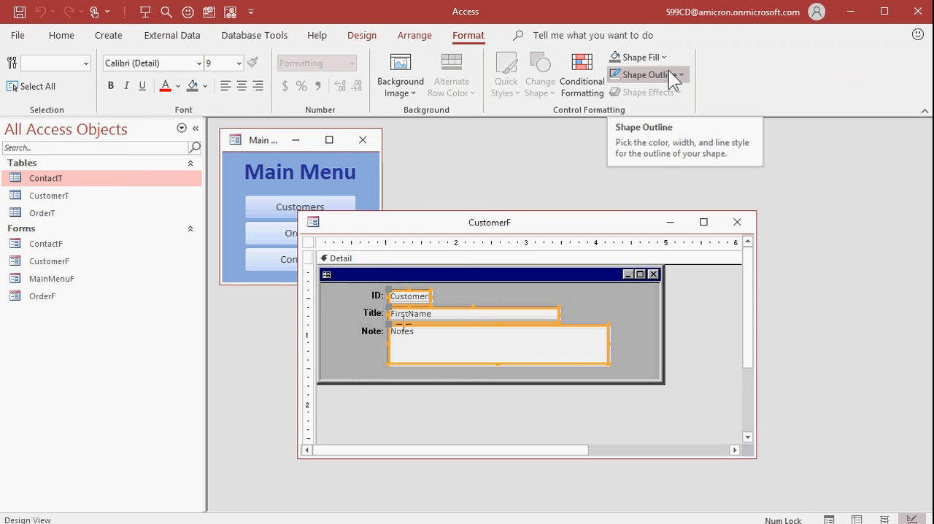
click(669, 71)
click(666, 332)
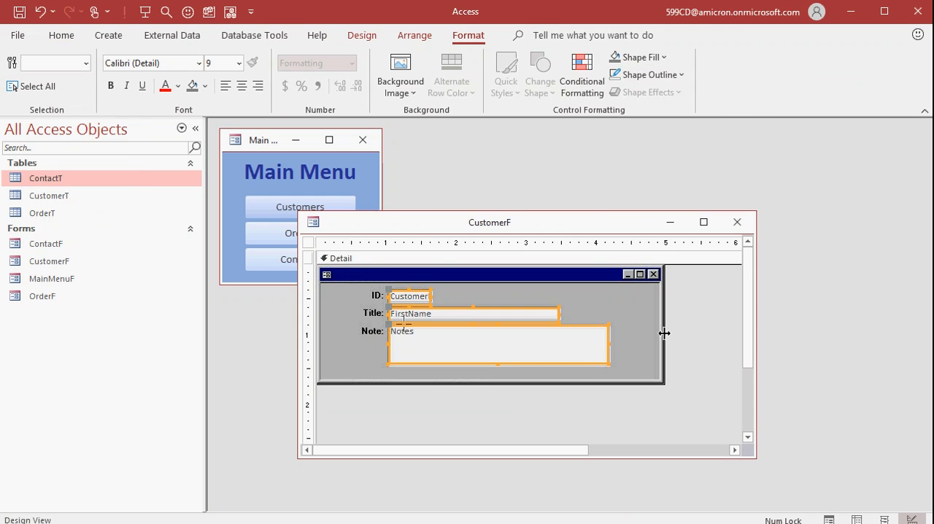
click(711, 330)
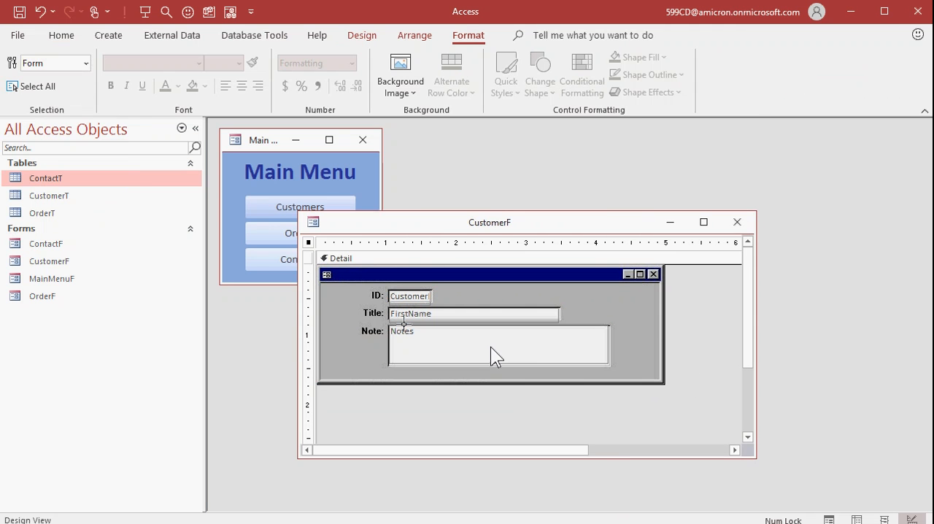
Step: Preview CustomerF in Form View and step through the fields to the next customer record
key(F5)
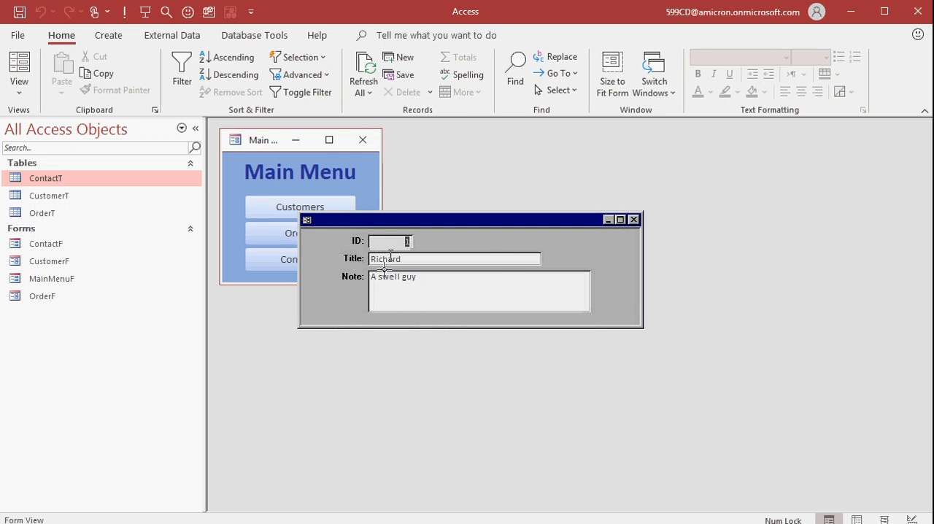
key(Tab)
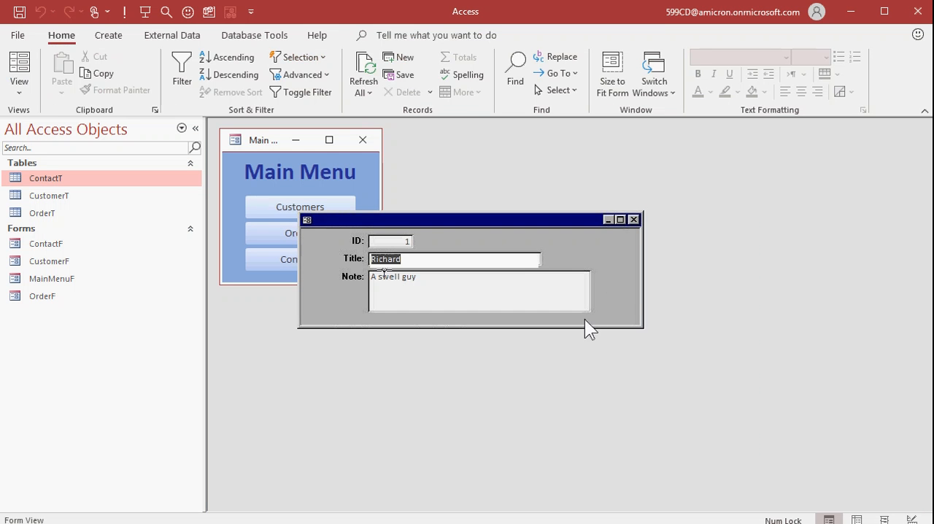
key(Tab)
key(Tab)
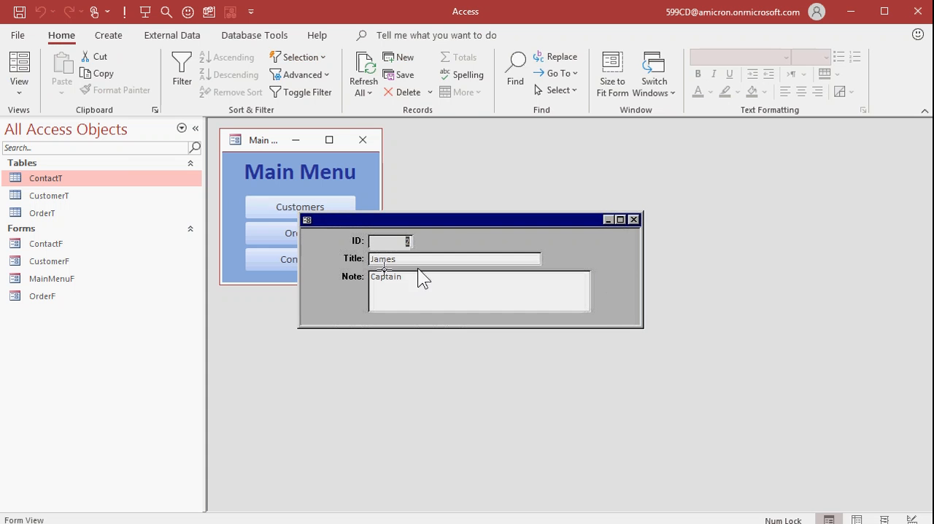
Step: Return CustomerF to Design View in a larger window and shorten the CustomerID box from its lower edge to fit the picture's ID field
click(19, 81)
click(73, 221)
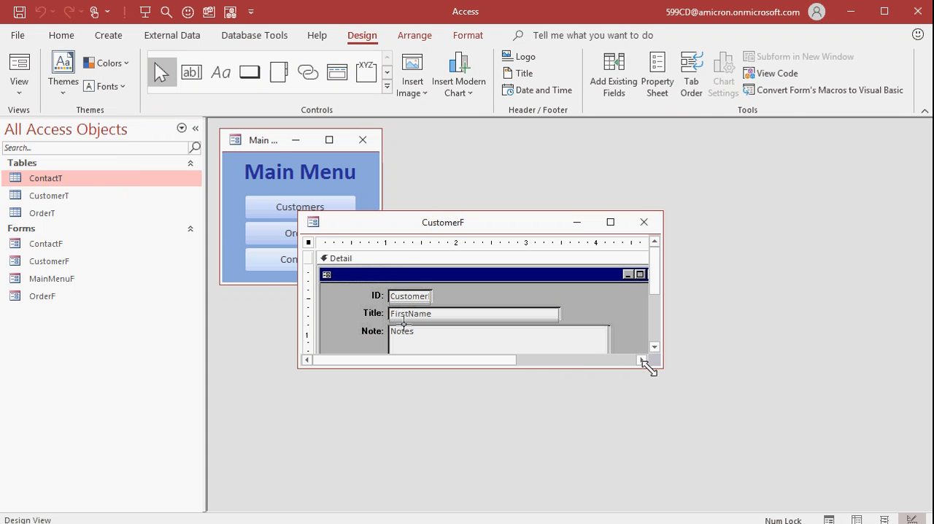
drag(657, 368, 731, 427)
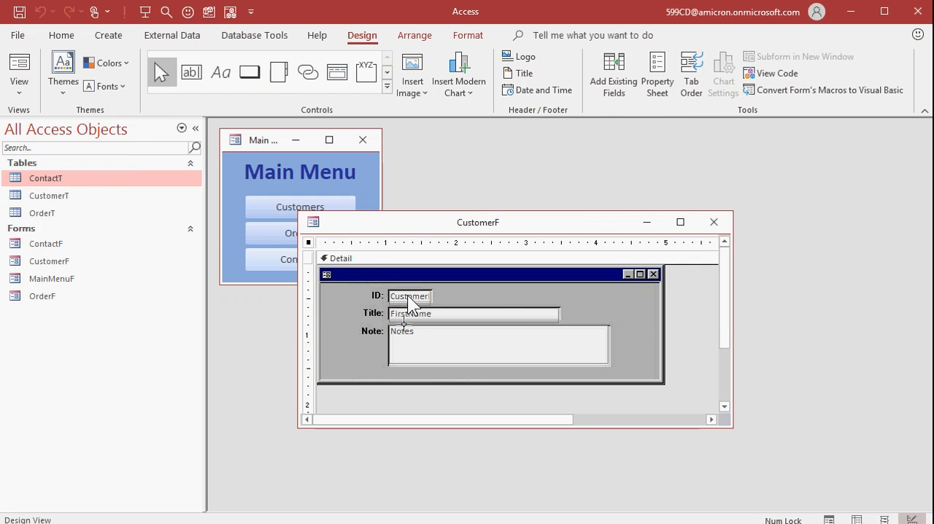
click(408, 296)
click(408, 296)
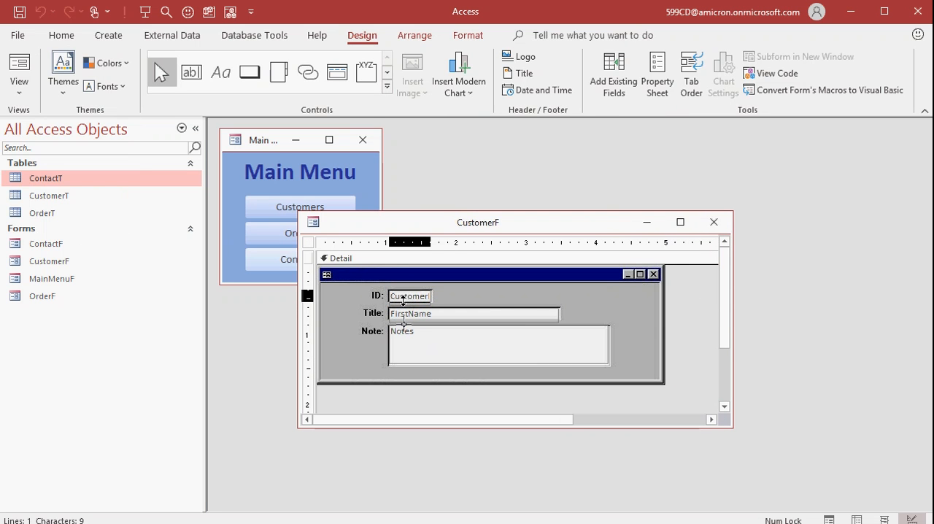
click(403, 302)
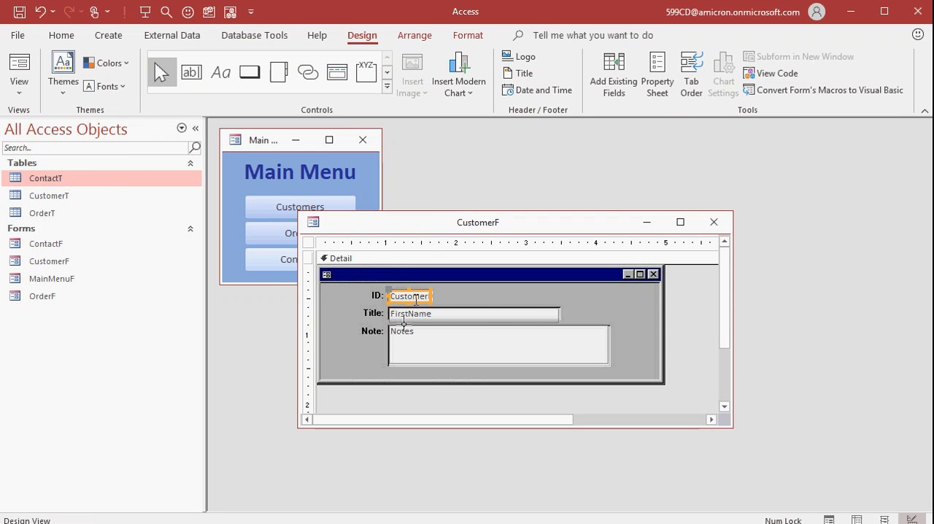
Step: Set the form's Grid X and Grid Y properties to 48 for finer control sizing
double_click(308, 243)
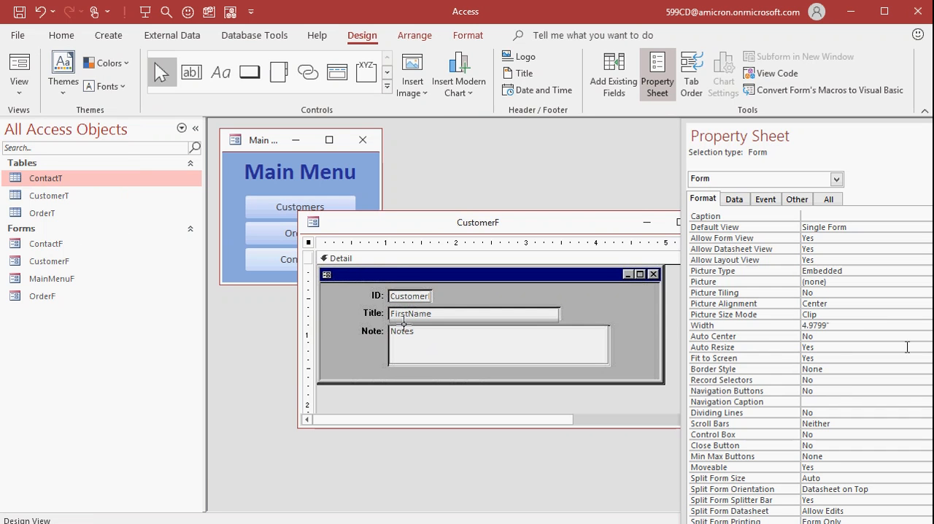
click(816, 423)
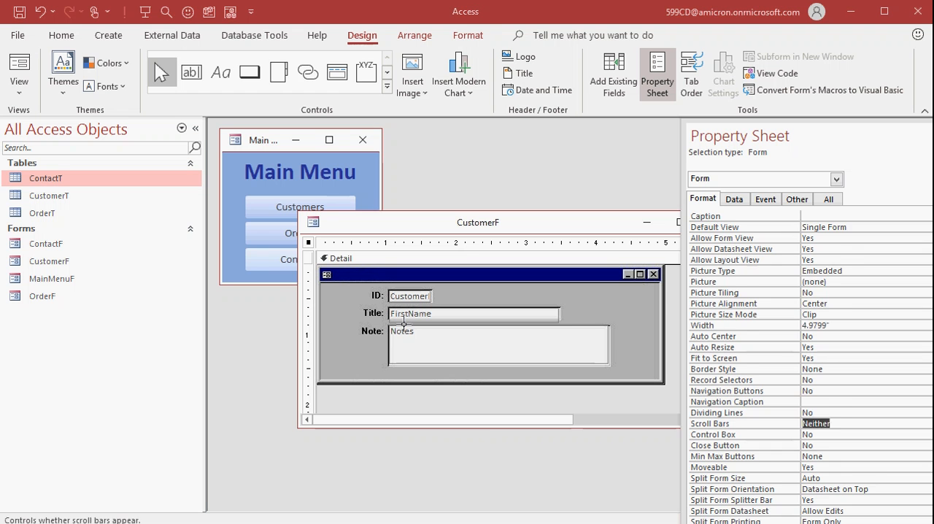
scroll(810, 365, down, 1)
scroll(404, 323, down, 1)
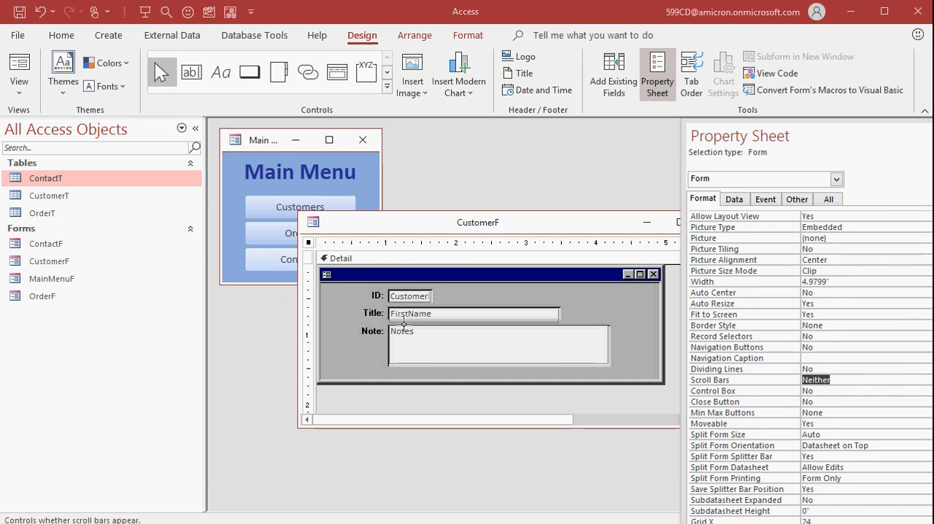
drag(844, 140, 818, 57)
click(741, 439)
text(48)
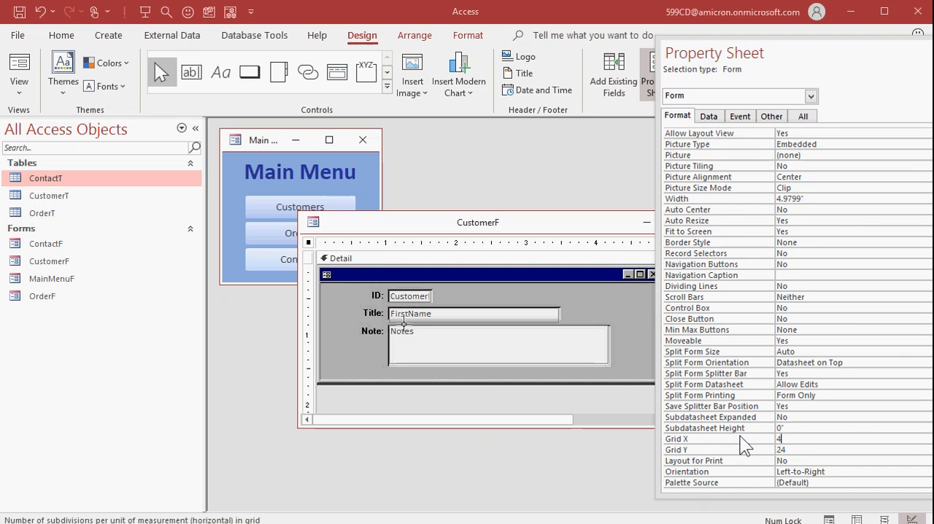
key(Return)
text(48)
key(Return)
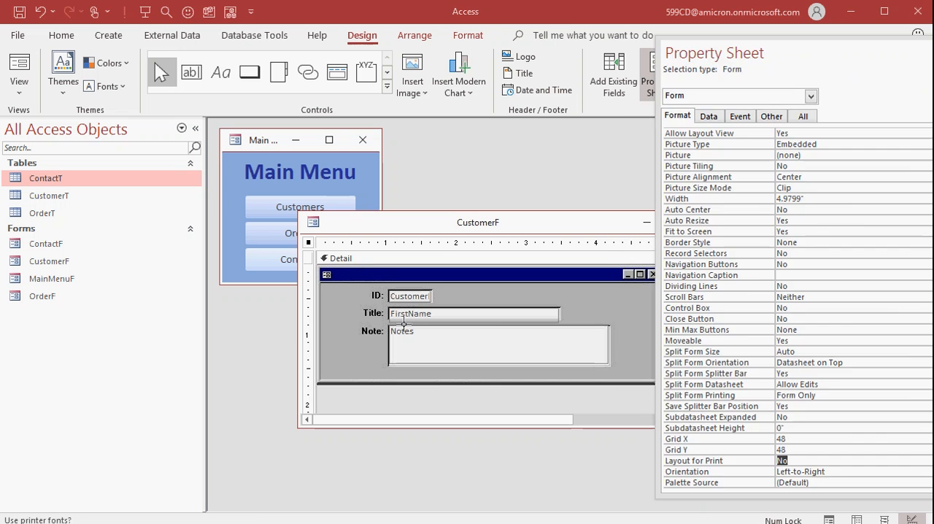
key(F4)
Step: Raise the FirstName box's lower edge and lower the Notes box's upper edge to fit inside the picture's field frames
click(495, 315)
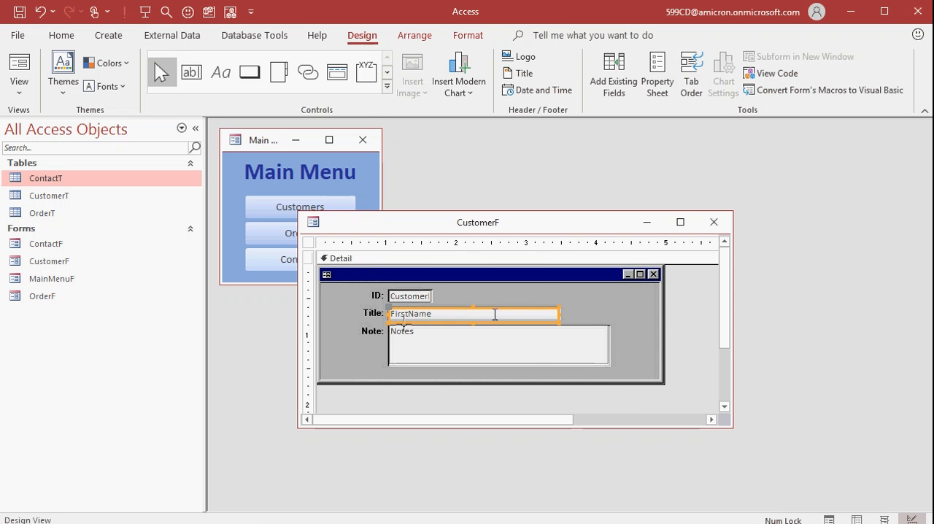
click(473, 321)
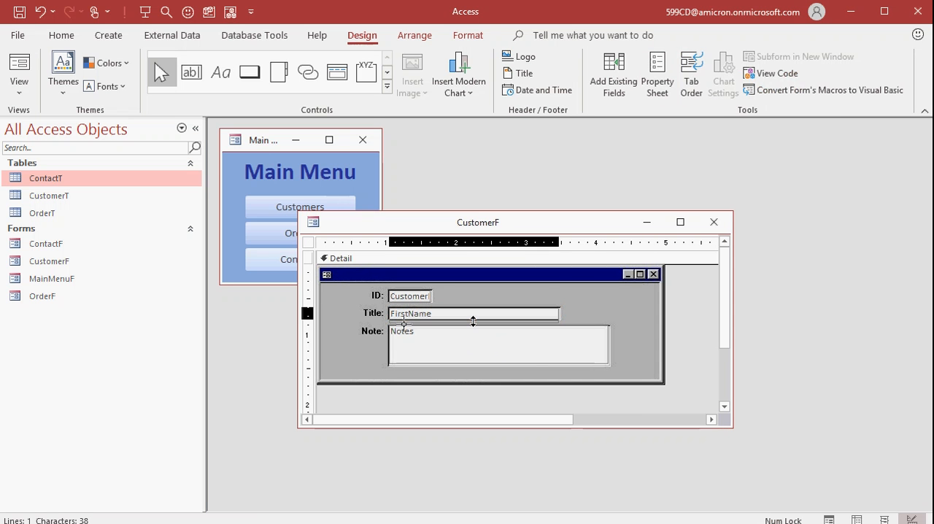
click(473, 317)
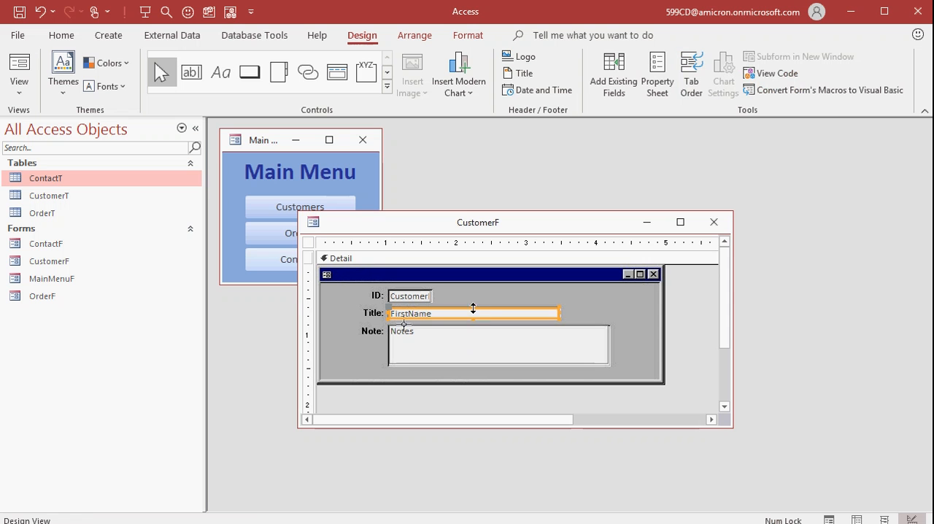
click(473, 346)
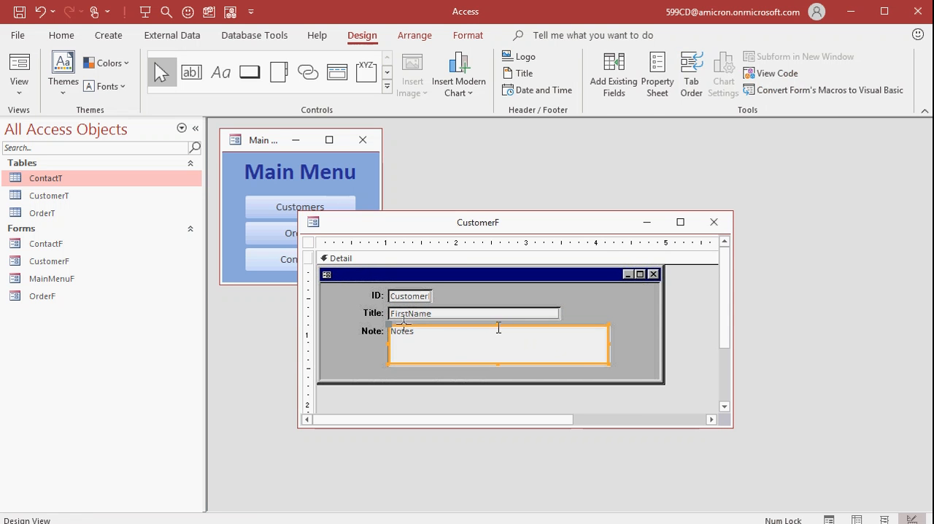
click(497, 327)
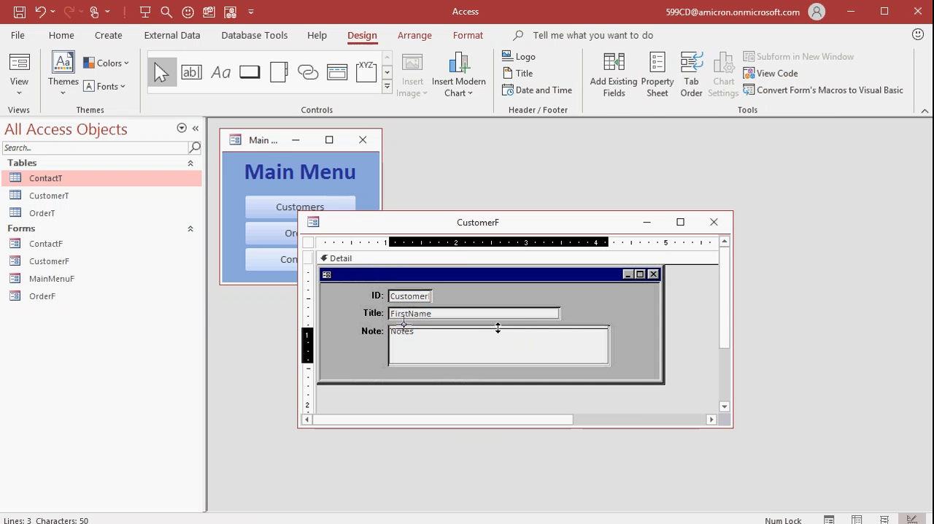
click(498, 328)
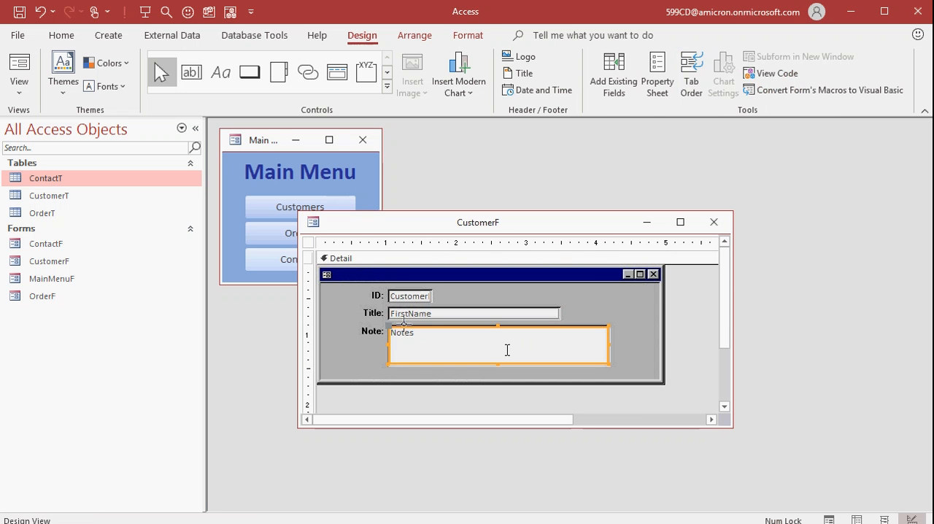
click(682, 317)
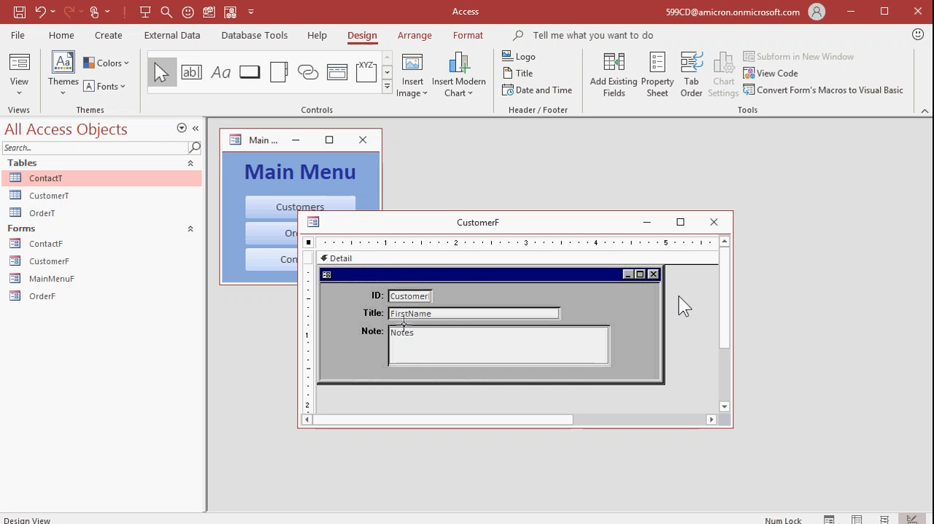
Step: Check the fit of the CustomerID box, then close CustomerF's design and reopen the form from the Main Menu
click(415, 297)
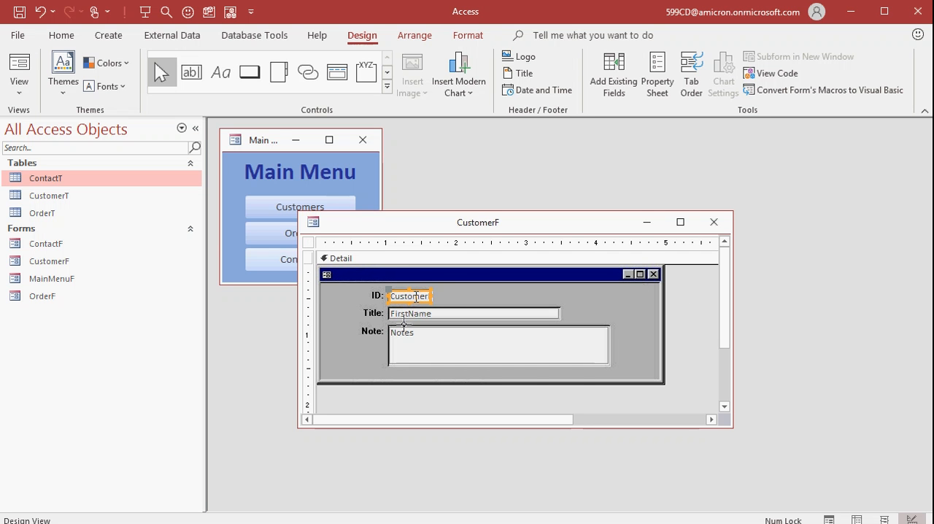
click(407, 298)
click(701, 305)
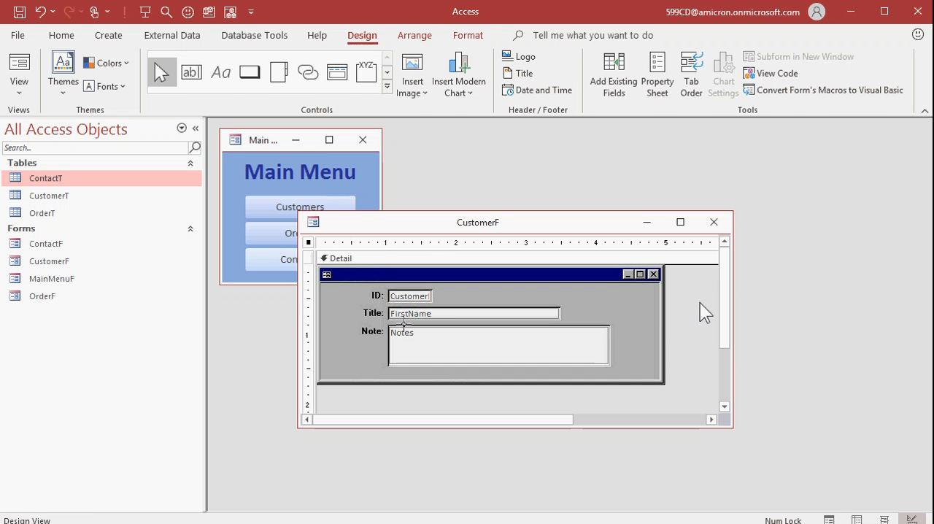
click(714, 222)
click(302, 213)
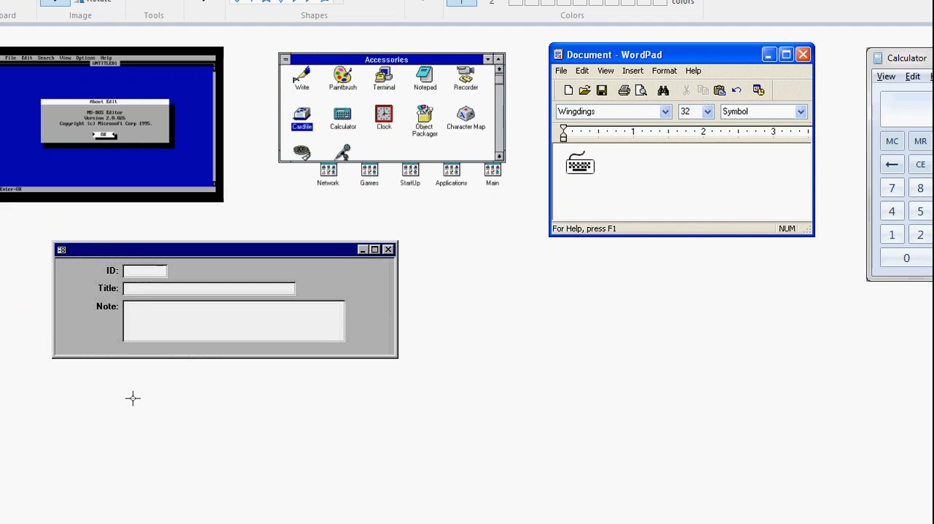
Step: Switch to Paint and capture the blank retro form window again, cropped tightly to its outer border
key(Print)
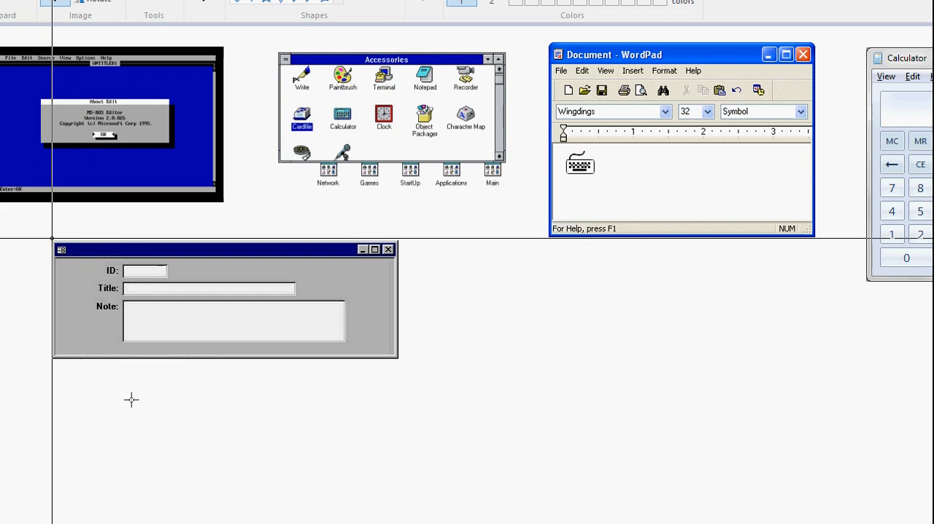
drag(52, 240, 398, 358)
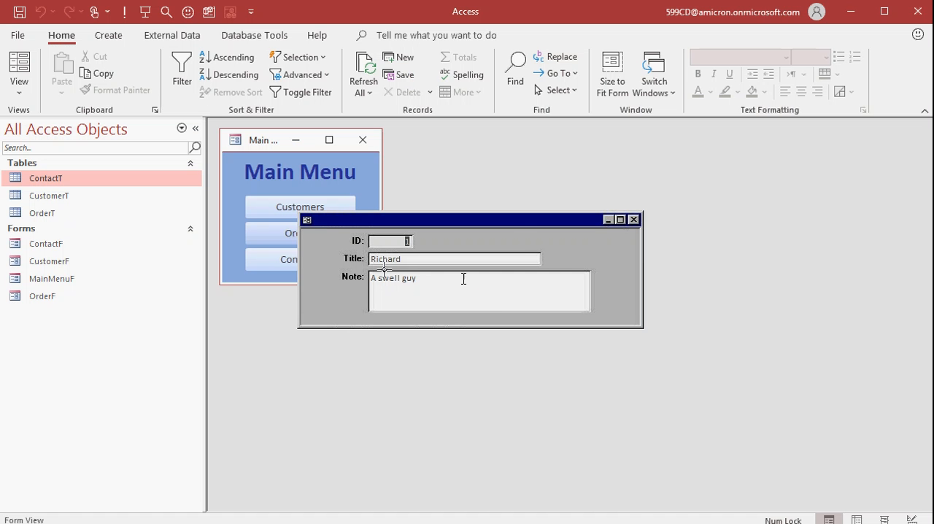
Step: In CustomerF's Design View, replace the background picture with the new capture and send it behind the fields
right_click(511, 230)
click(20, 88)
click(20, 88)
click(51, 221)
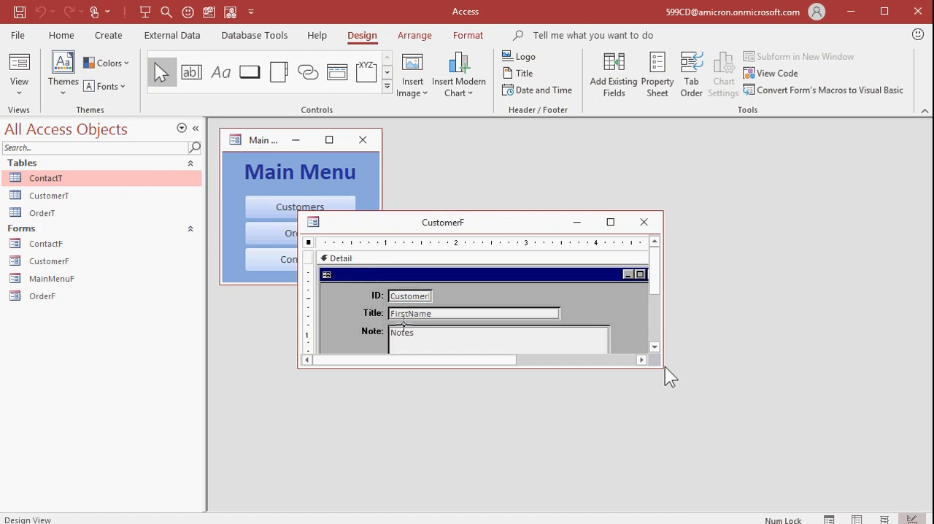
drag(662, 367, 741, 449)
click(632, 316)
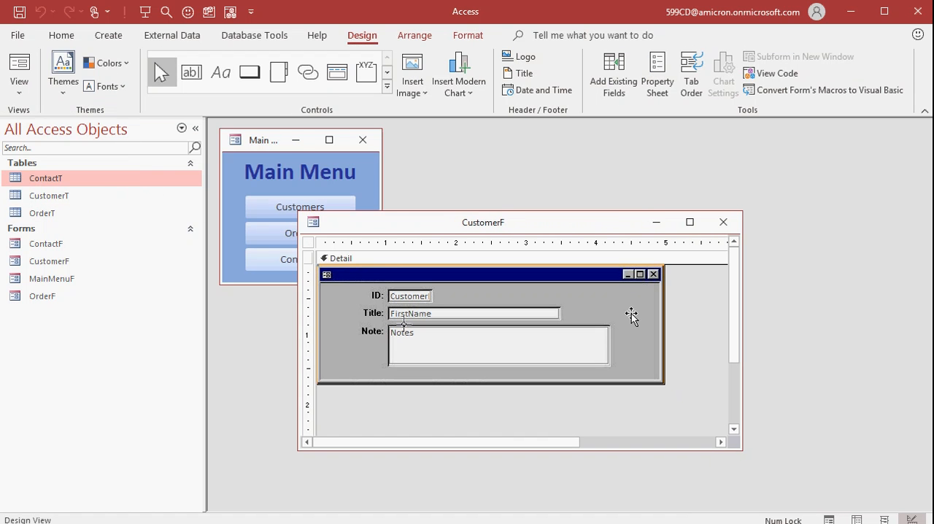
click(632, 316)
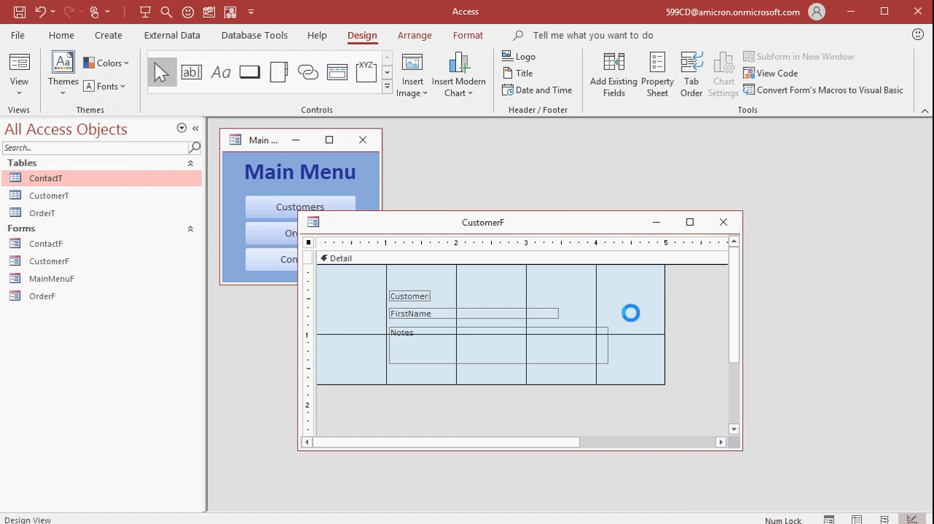
right_click(637, 303)
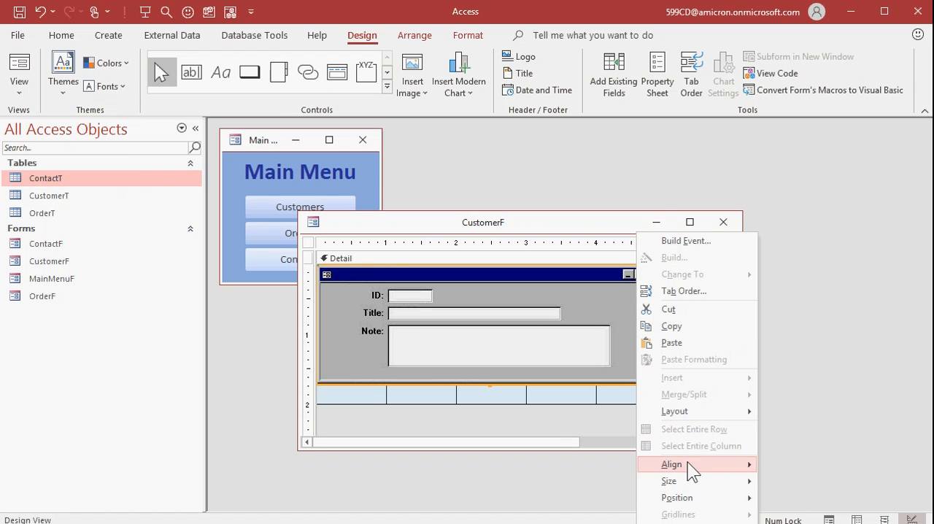
mouse_move(675, 498)
click(803, 514)
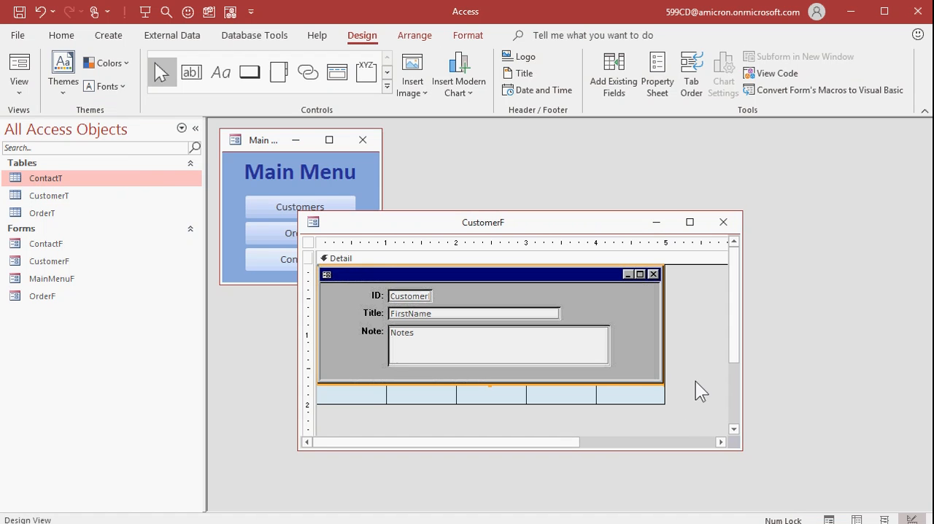
Step: Trim the Detail section's lower and right edges to the edges of the background picture
click(625, 387)
click(571, 368)
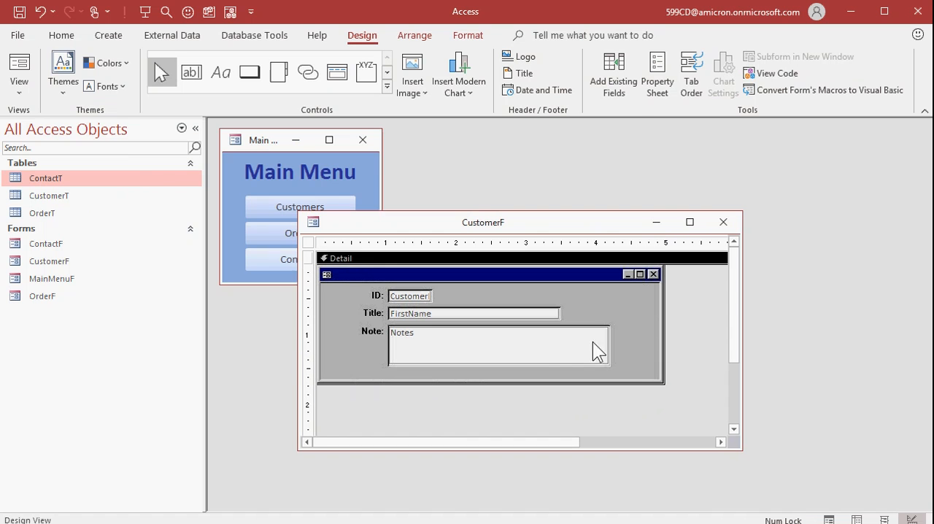
drag(665, 309, 642, 308)
click(683, 308)
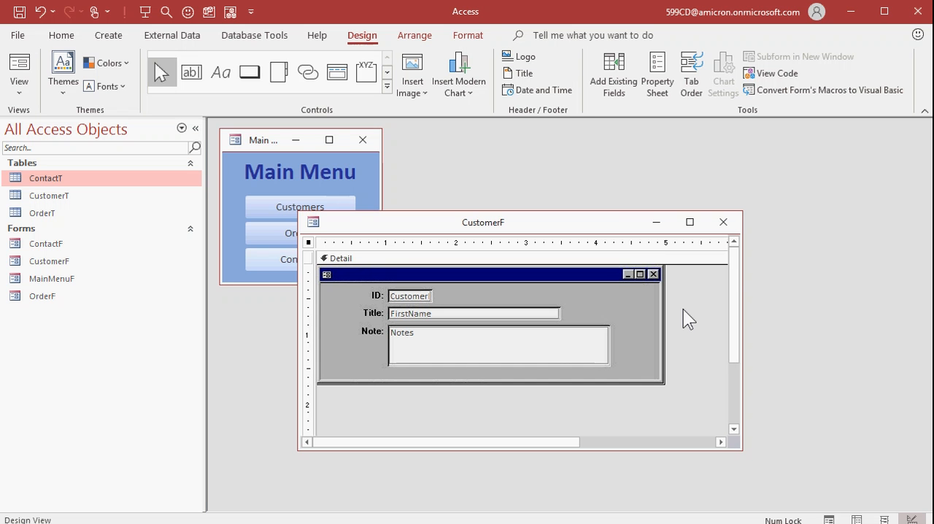
Step: Close CustomerF saving its design changes, reopen it from the Main Menu and place the cursor in the Note field
click(723, 223)
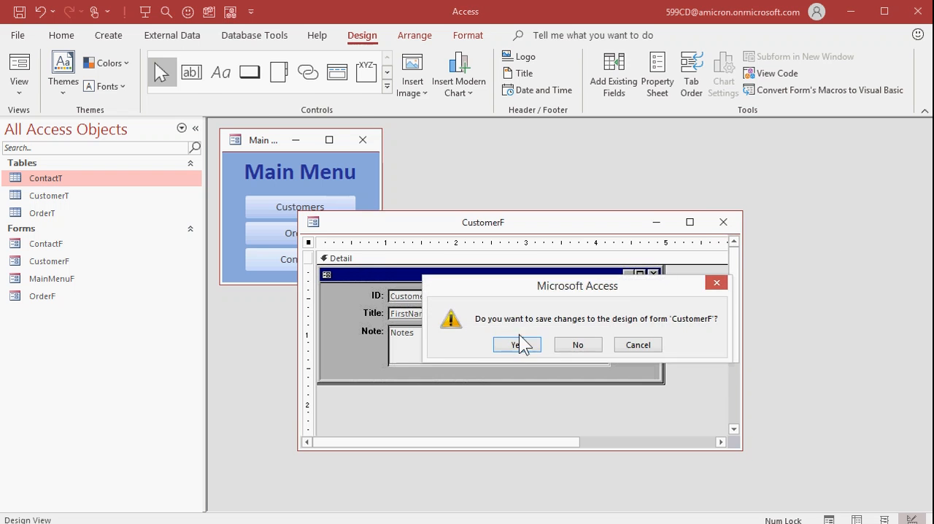
click(517, 345)
click(316, 205)
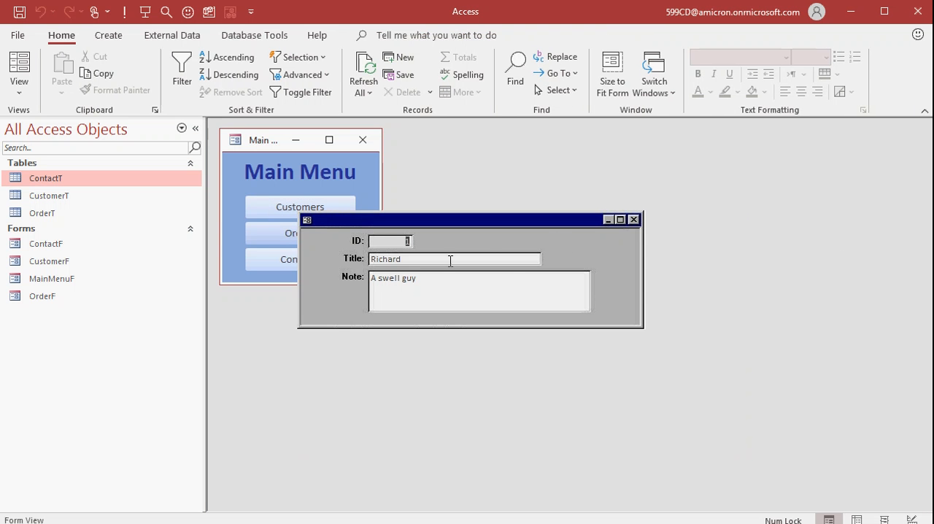
click(434, 284)
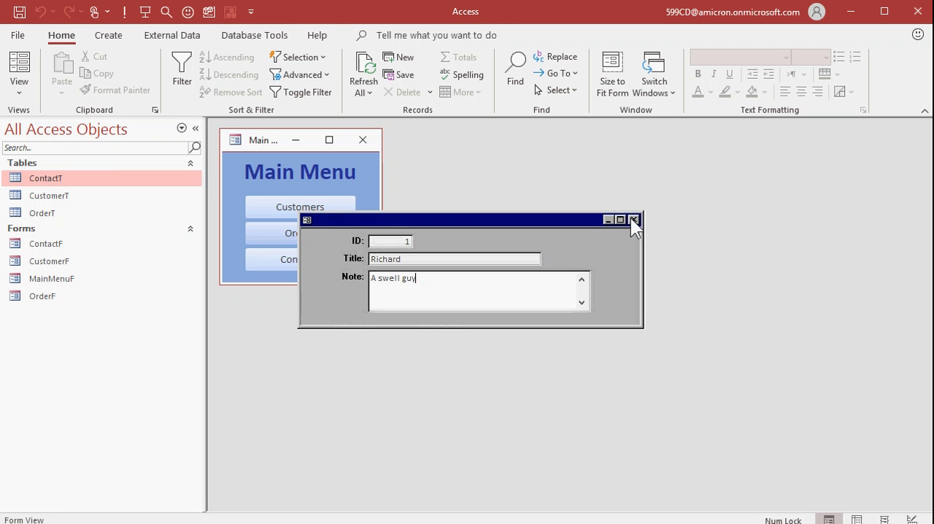
Step: In CustomerF's Design View, add a command button with the Form Operations action Close Form, labelled with the text Close Form
right_click(606, 253)
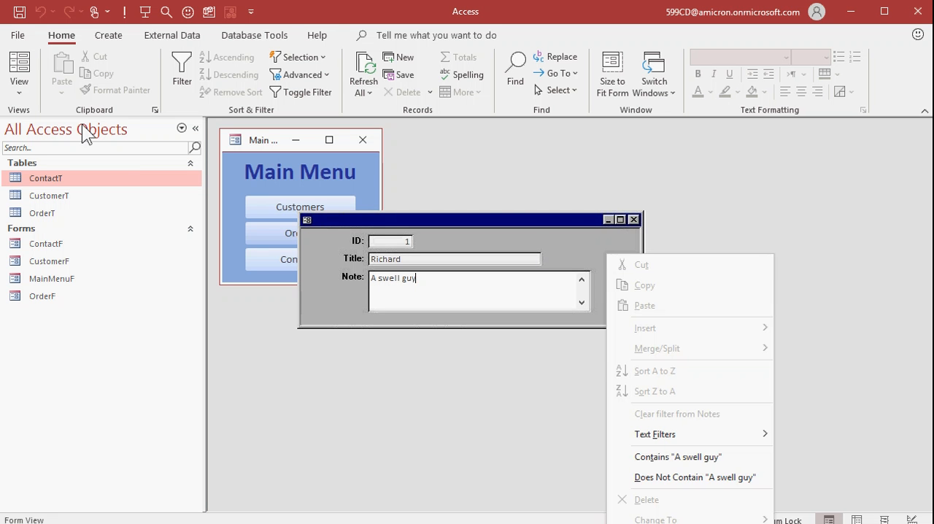
click(25, 90)
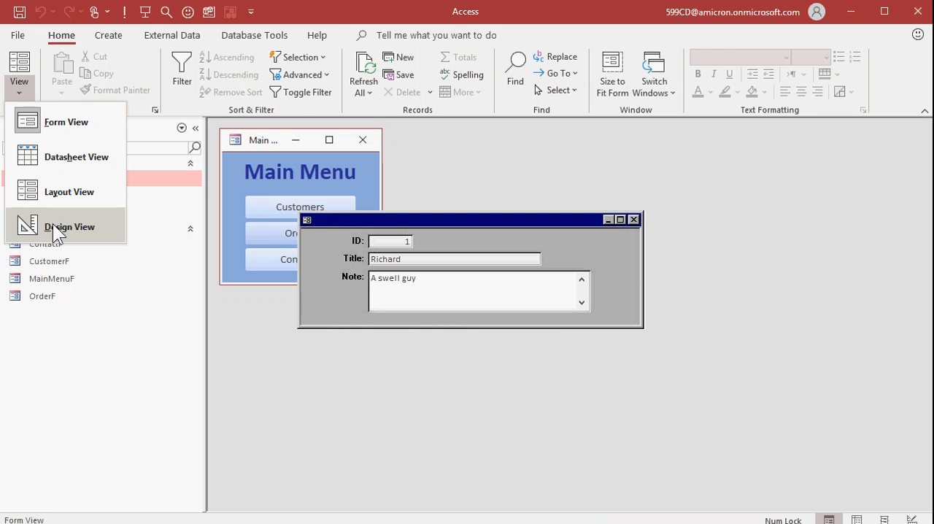
click(52, 223)
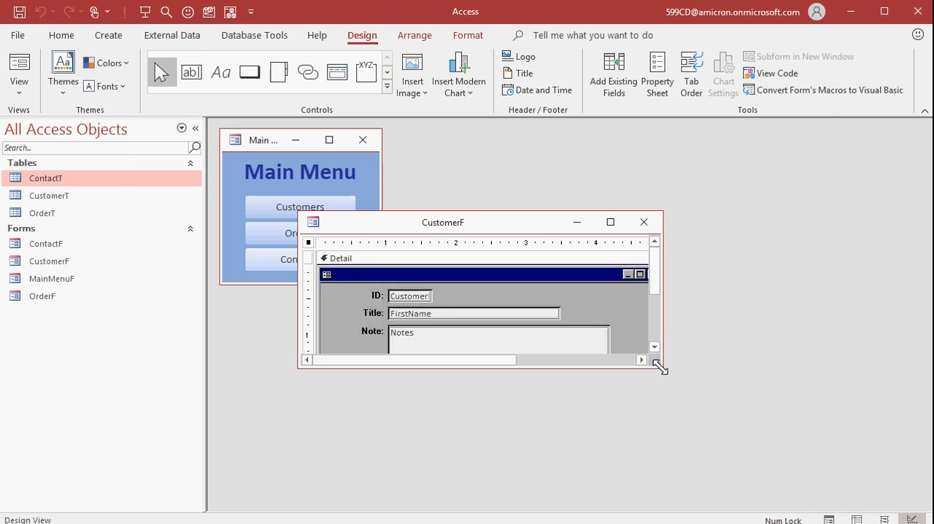
drag(662, 367, 776, 441)
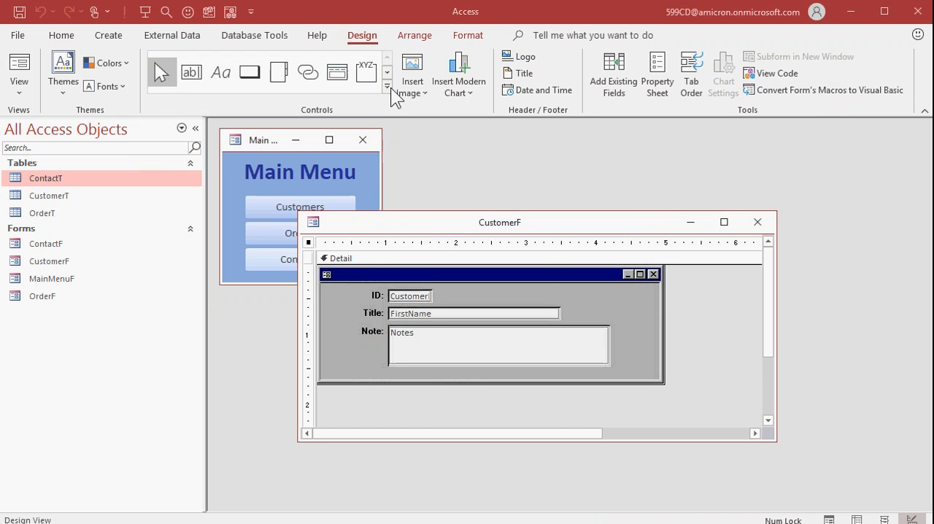
click(249, 72)
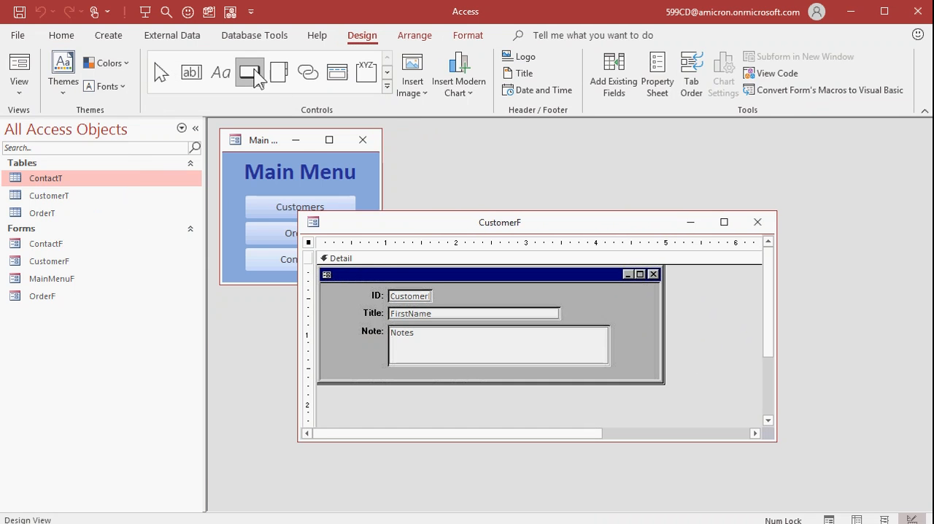
click(537, 291)
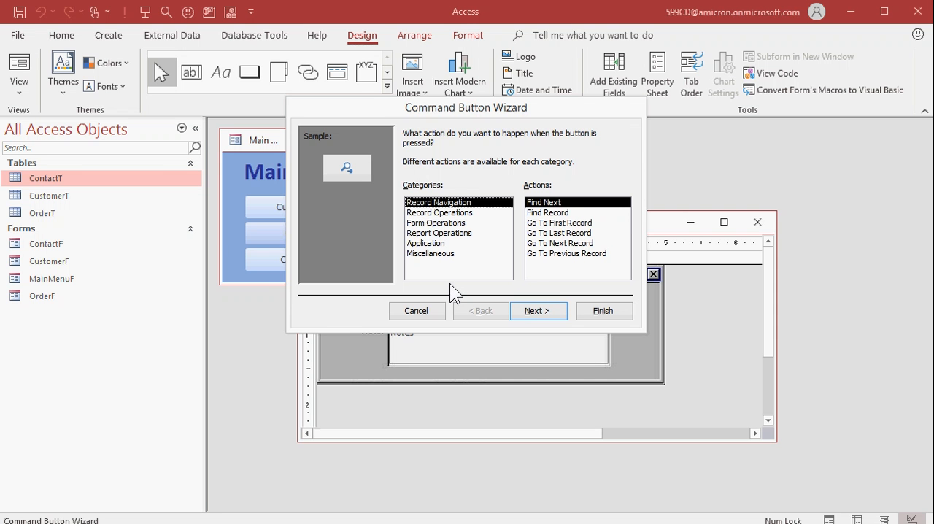
click(443, 222)
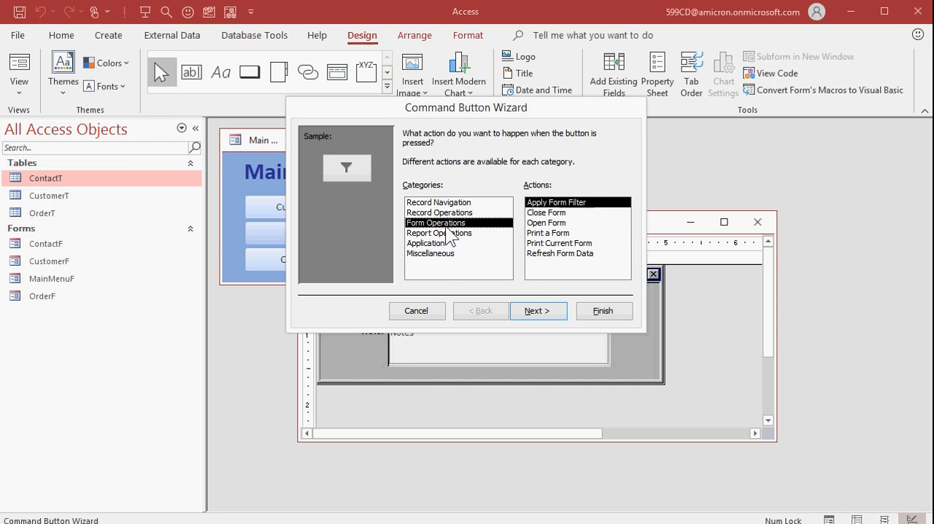
click(532, 212)
click(540, 312)
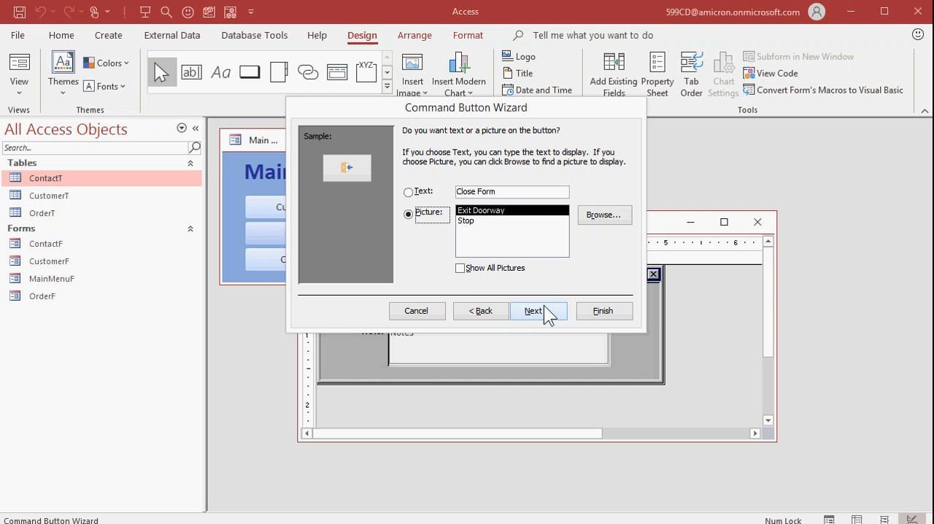
click(424, 193)
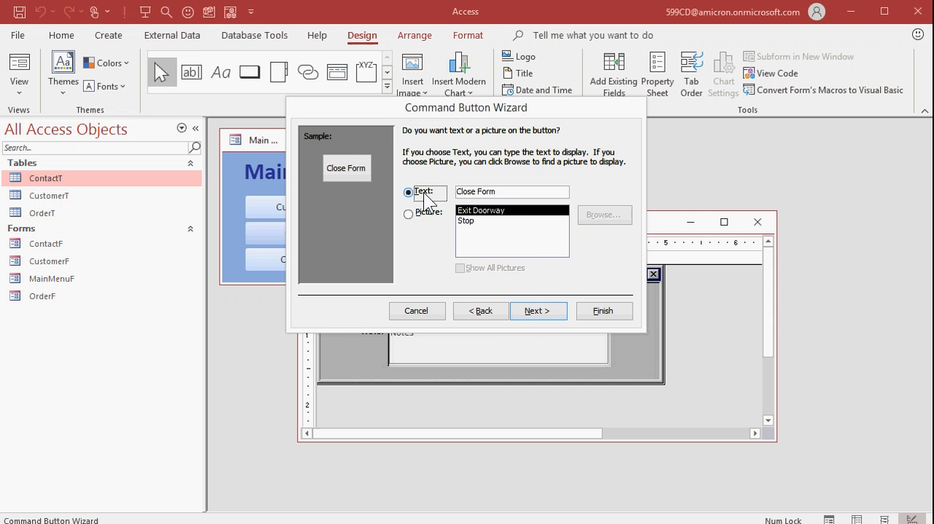
click(537, 311)
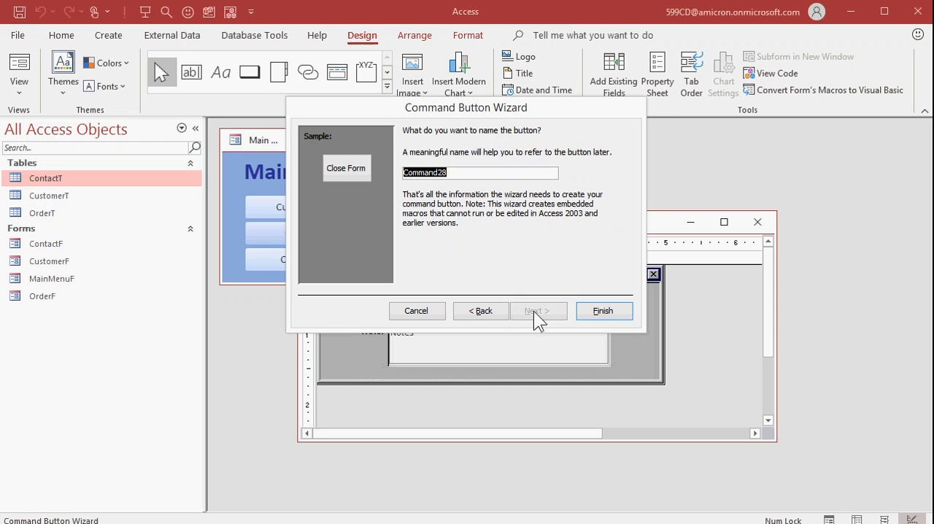
click(600, 313)
Step: Remove the caption text from the new command button
click(580, 302)
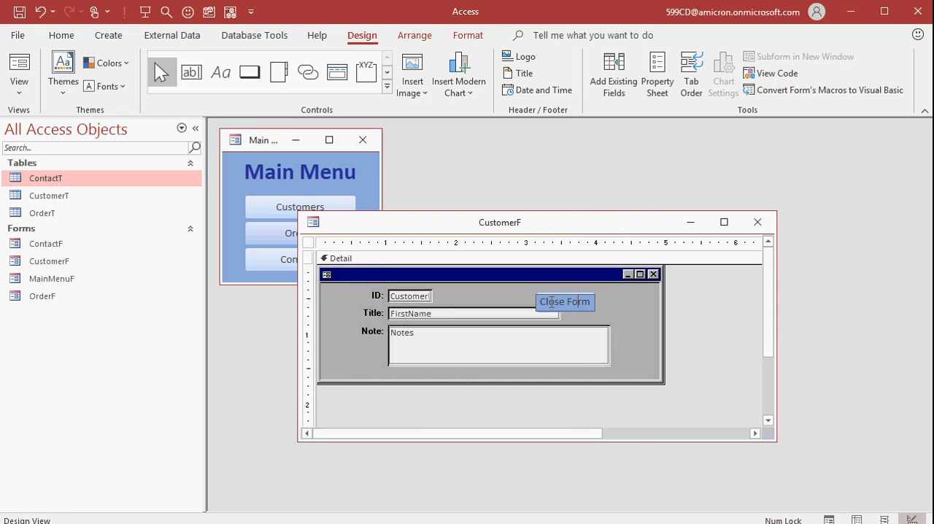
key(ctrl+a)
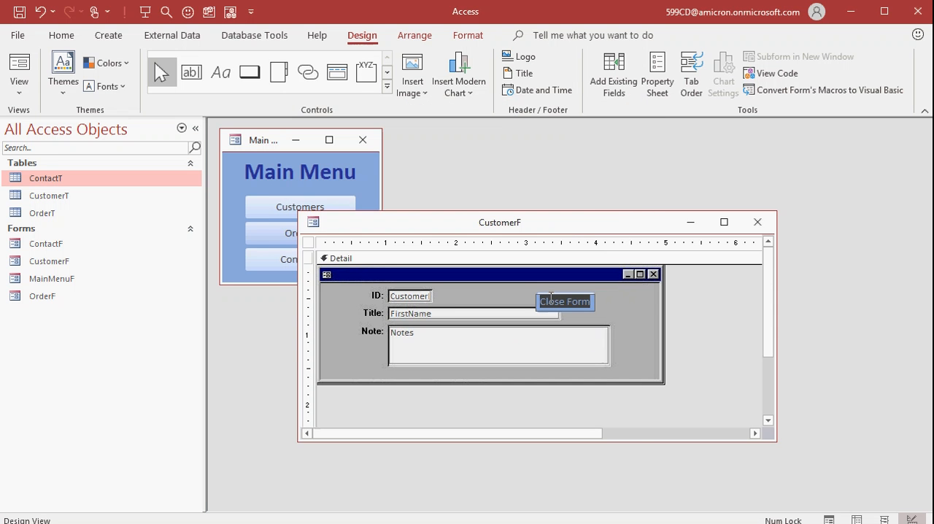
key(Delete)
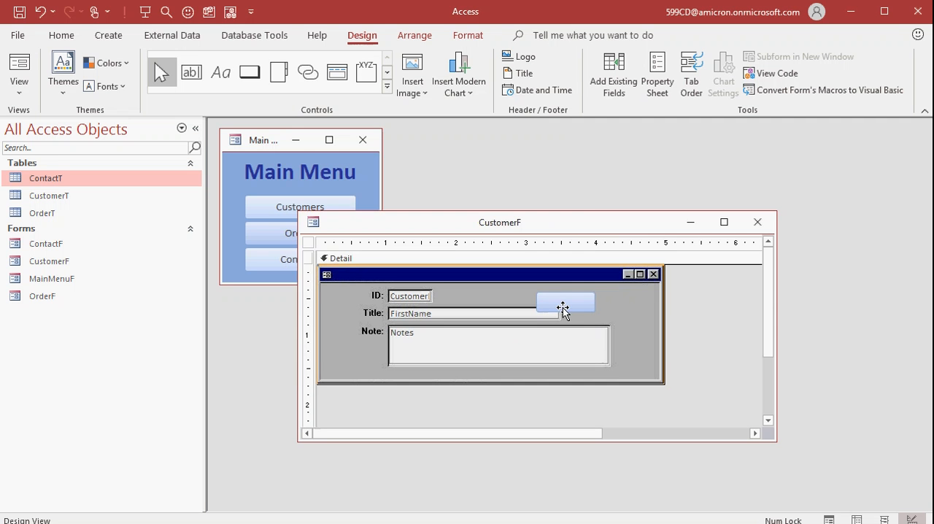
click(732, 302)
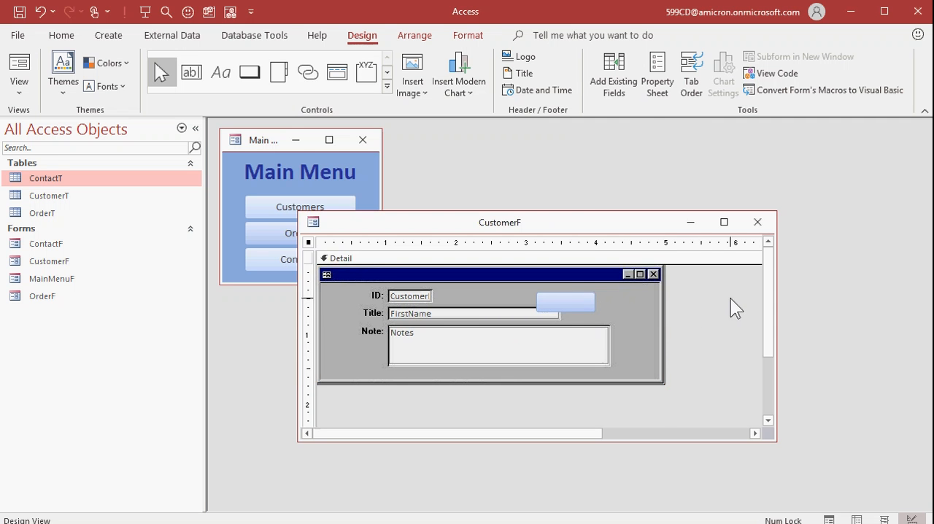
Step: Set the command button's Transparent property to Yes and place it over the picture's close box
double_click(575, 303)
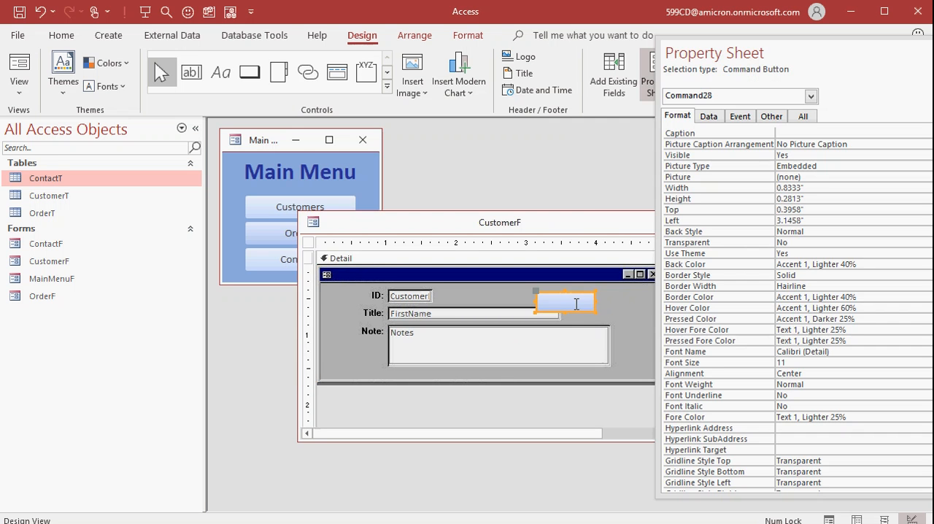
click(809, 242)
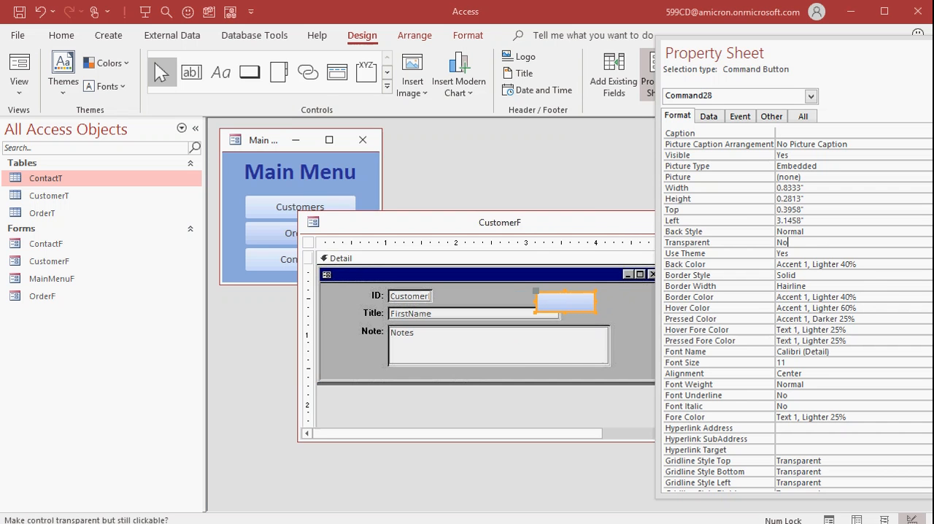
click(824, 251)
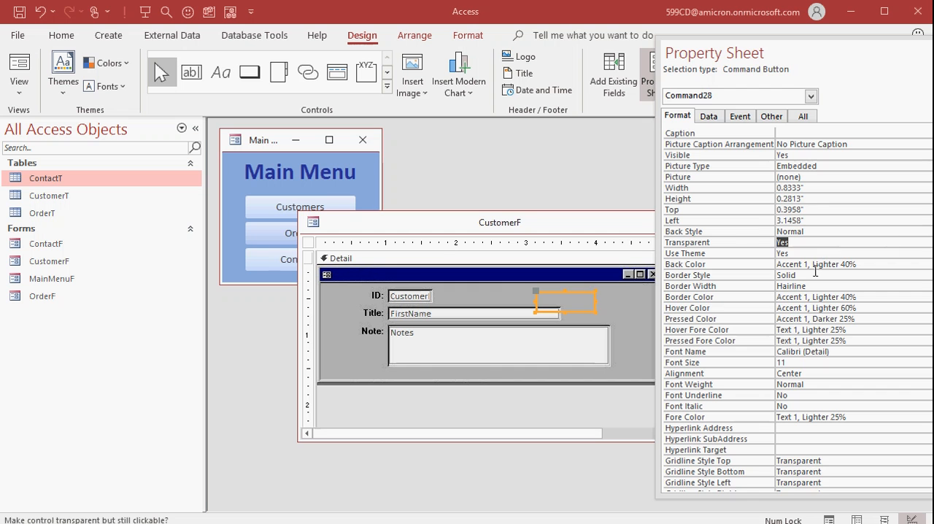
key(F4)
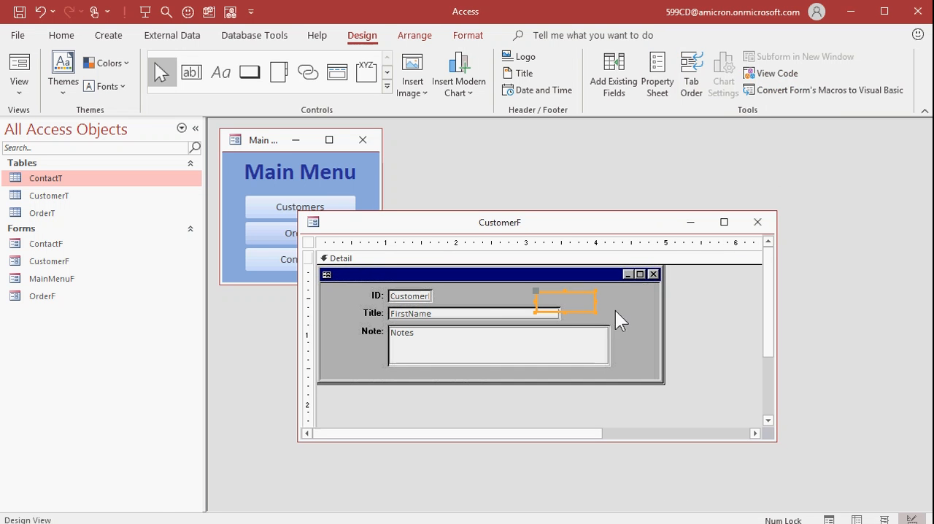
mouse_move(593, 313)
mouse_down()
mouse_move(543, 299)
mouse_move(652, 273)
mouse_move(655, 282)
mouse_move(646, 279)
mouse_up()
click(697, 307)
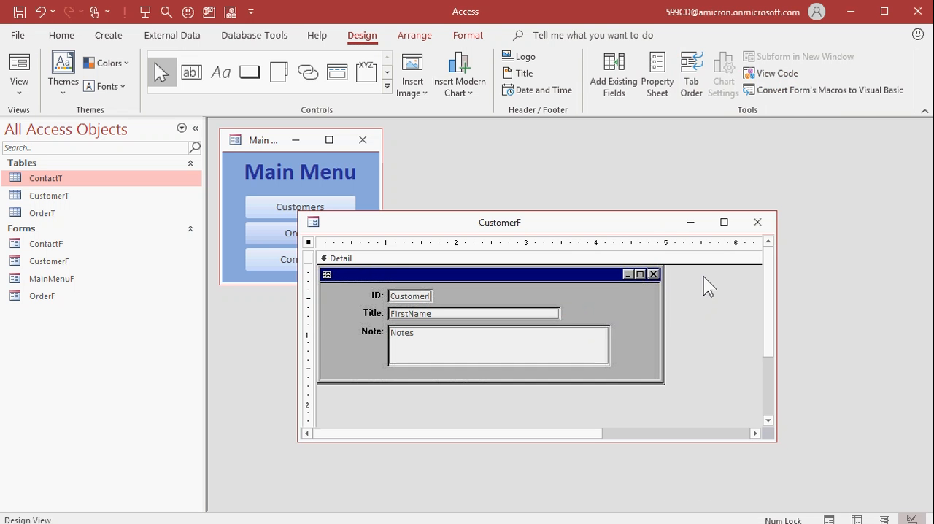
Step: Close CustomerF's design, reopen the form from the Main Menu and close it with the invisible button over the X
click(759, 222)
click(325, 207)
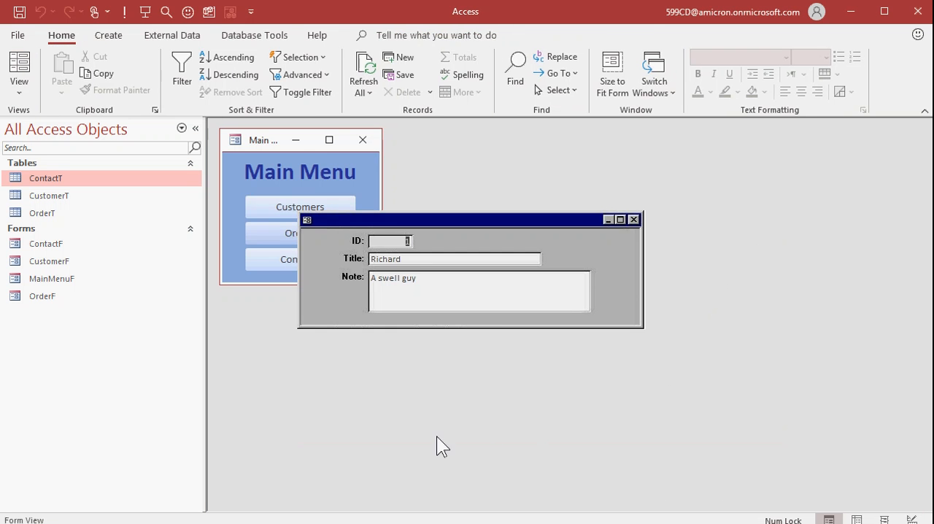
click(634, 219)
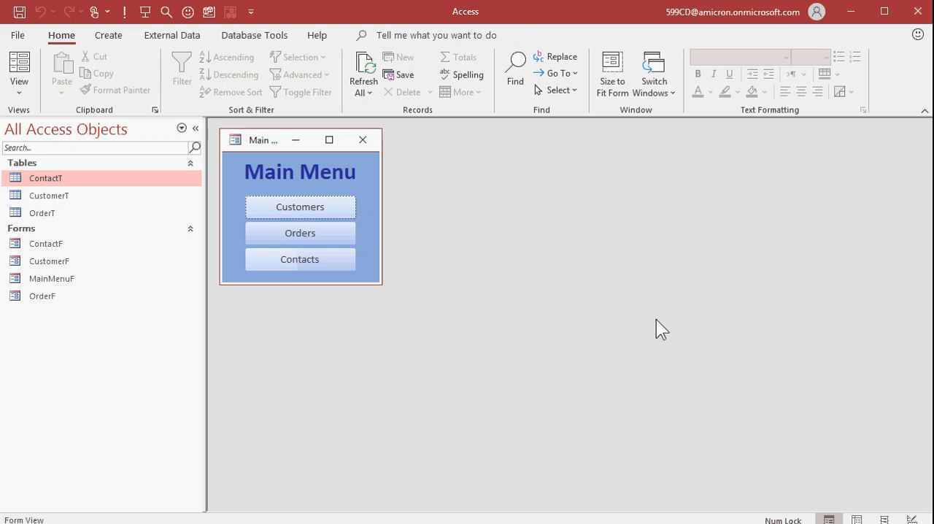
Step: Reopen the customer form and examine the window control menu behind the Main Menu's title bar icon
click(299, 259)
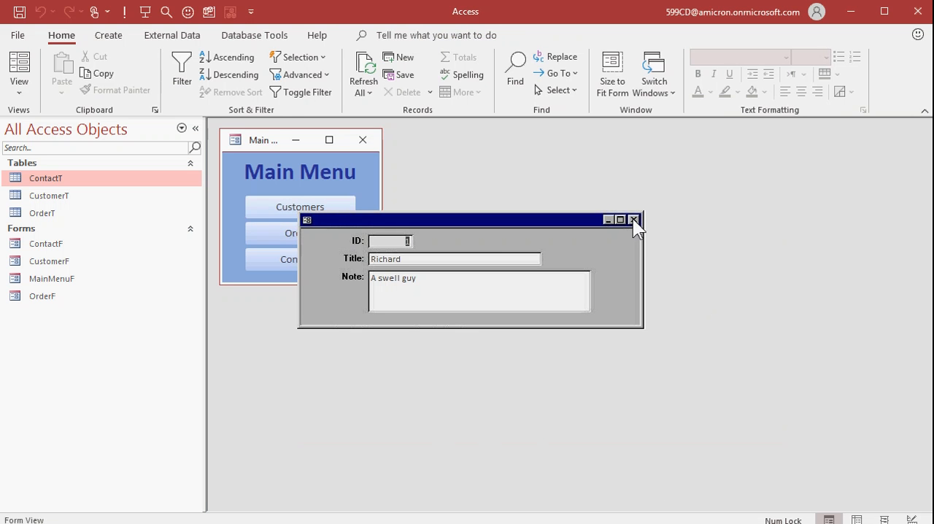
click(634, 220)
click(305, 231)
click(232, 139)
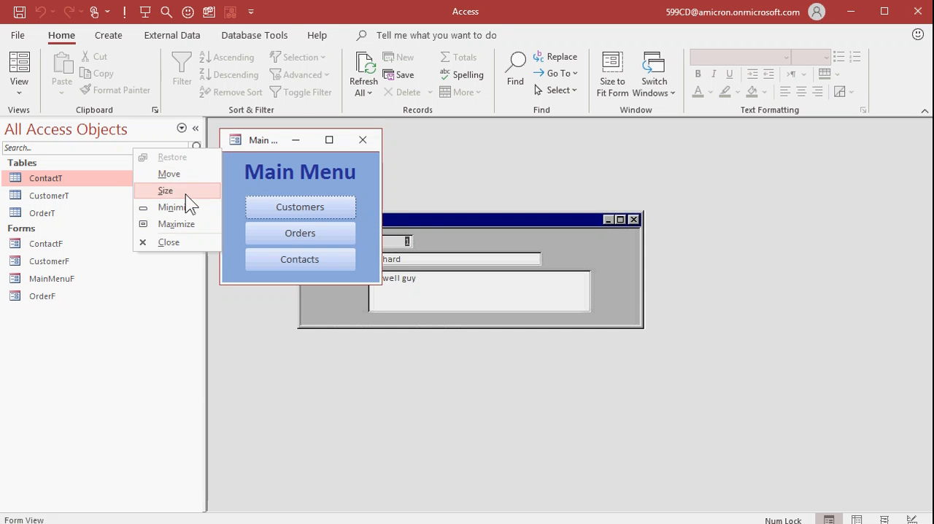
click(237, 142)
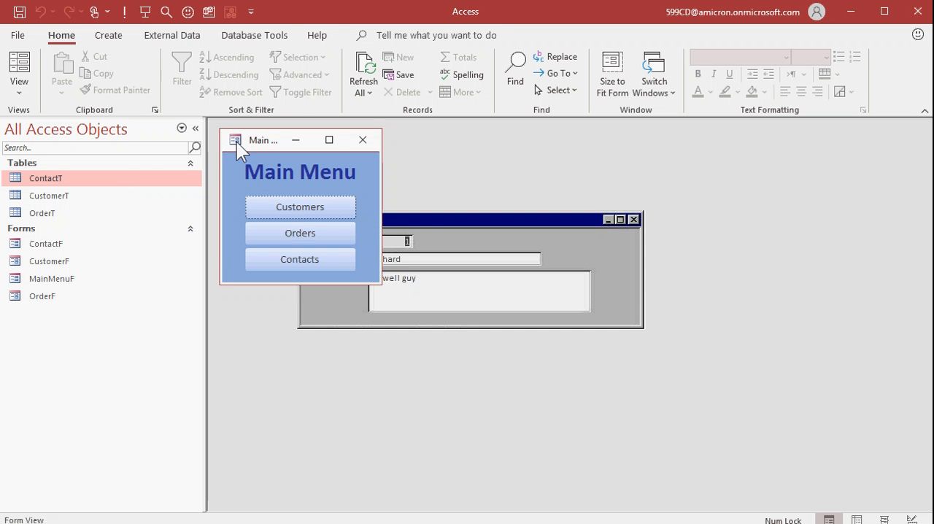
click(500, 218)
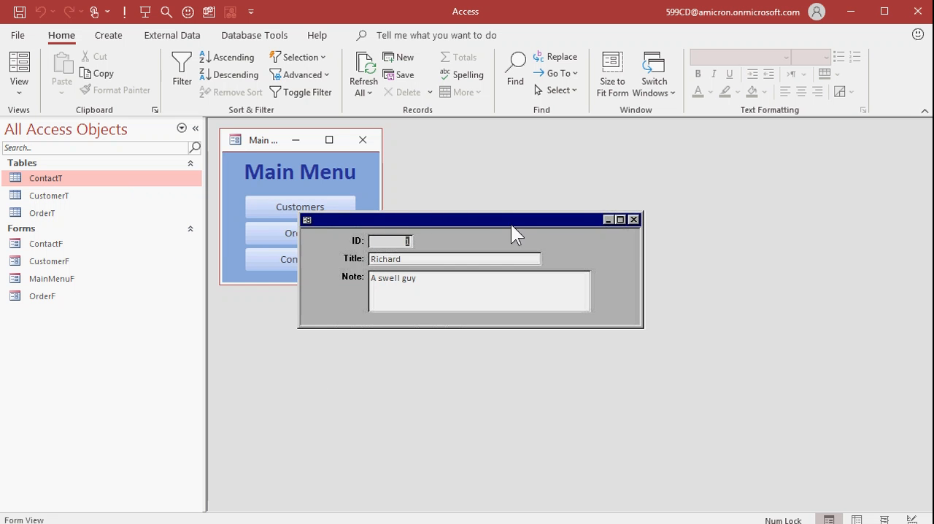
Step: In CustomerF's Design View, duplicate the invisible close button and place the copy over the picture's window icon
right_click(518, 224)
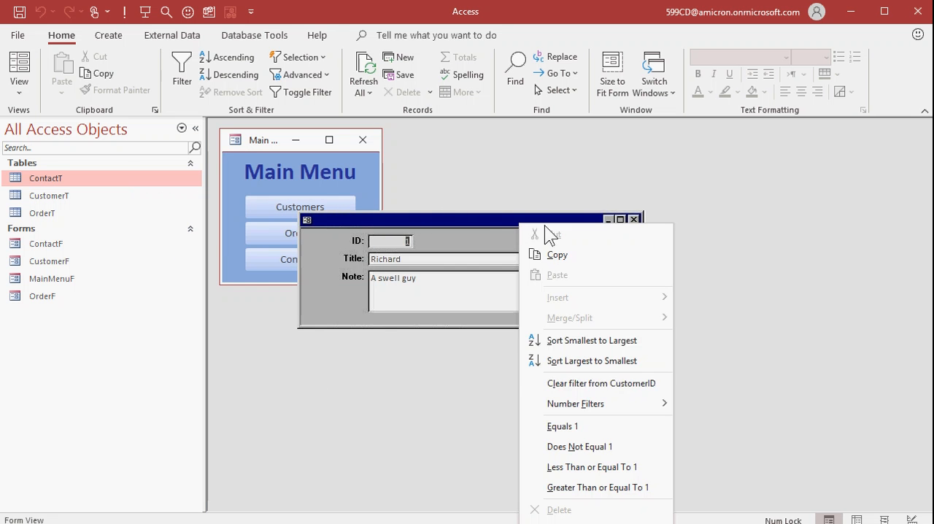
click(19, 86)
click(44, 223)
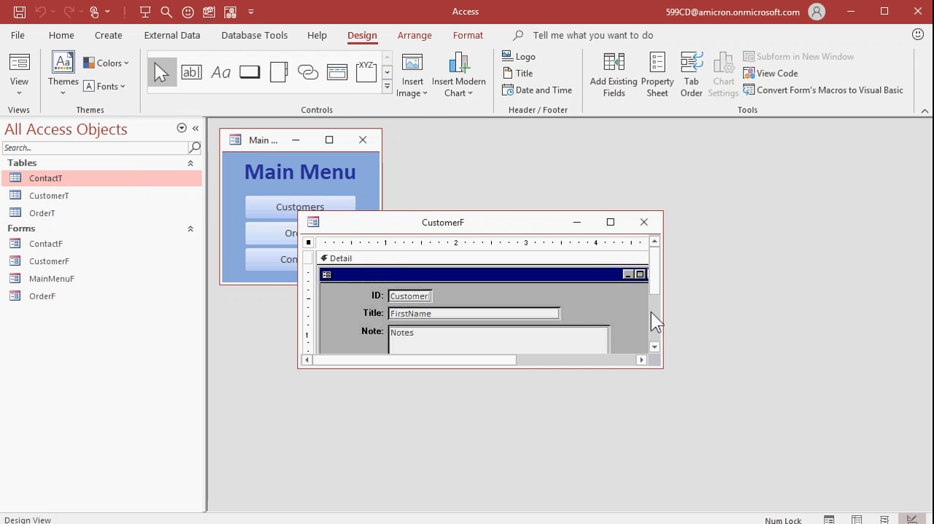
drag(663, 367, 772, 443)
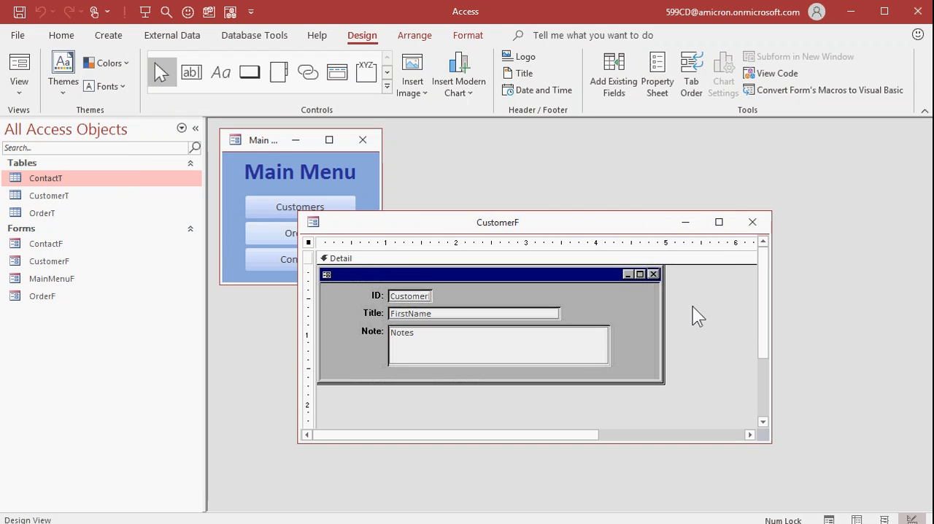
click(653, 274)
key(ctrl+v)
drag(654, 293, 328, 282)
click(700, 339)
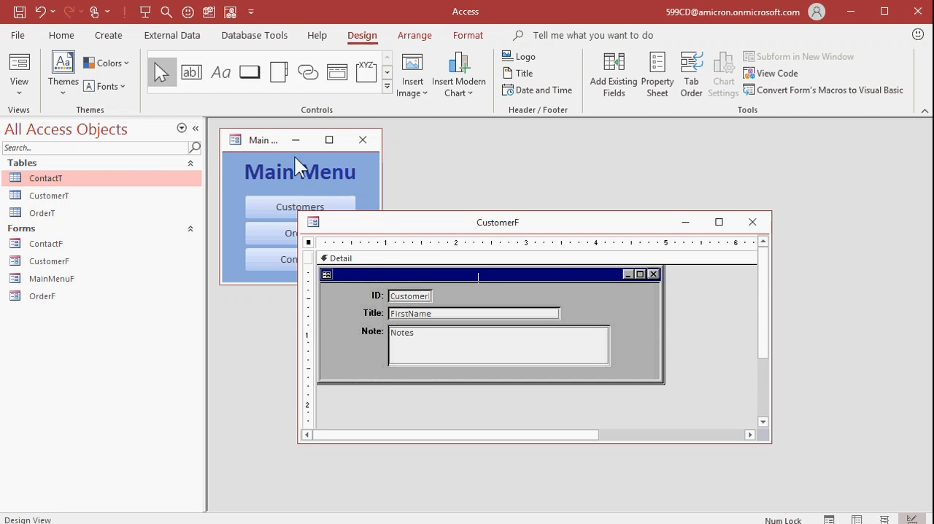
Step: Close CustomerF's design, reopen the form from the Main Menu and close it with the invisible button over the window icon
click(236, 139)
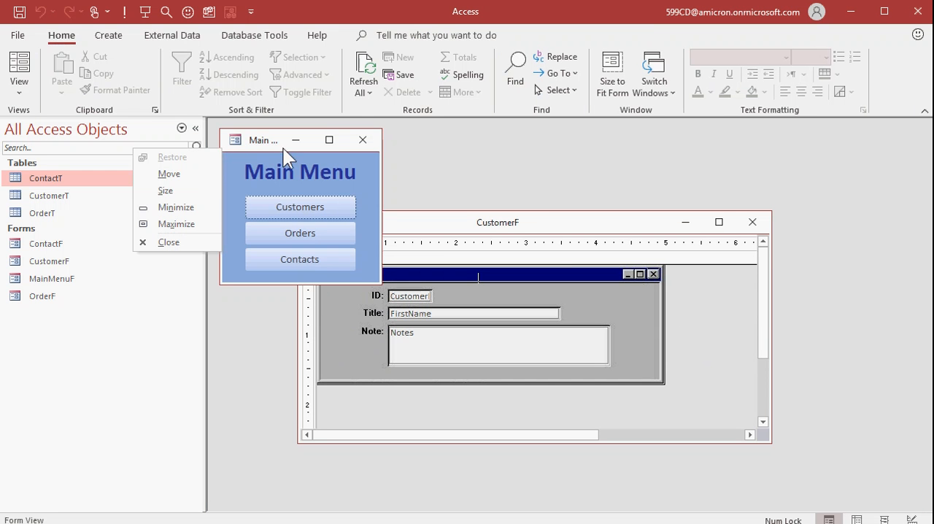
click(544, 219)
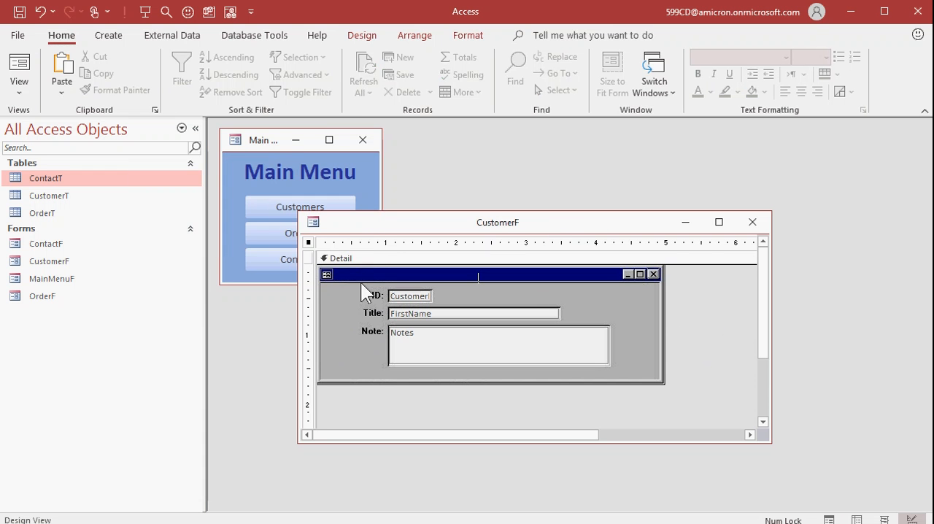
click(752, 222)
click(328, 207)
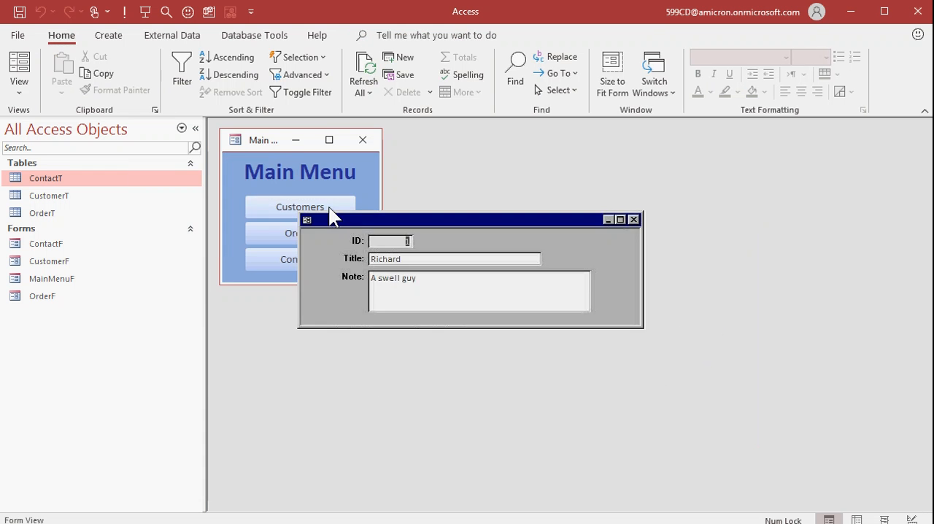
double_click(307, 219)
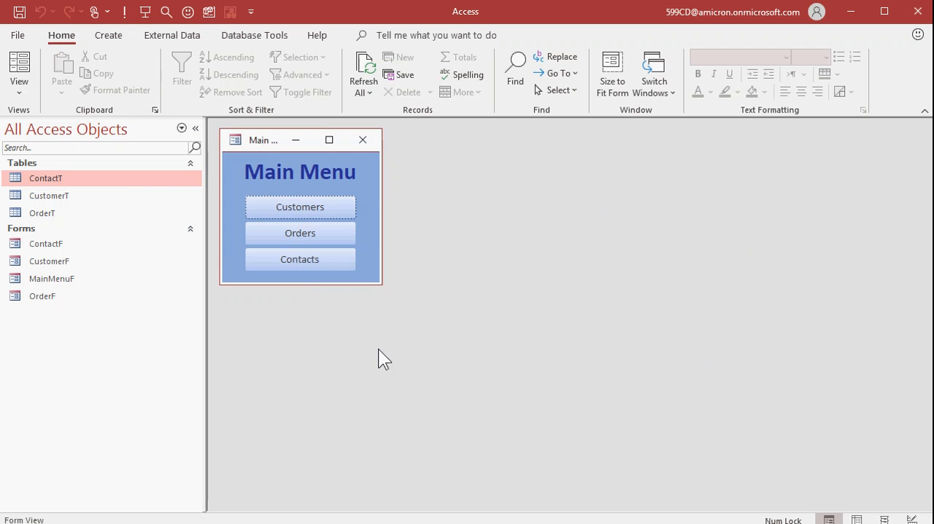
Step: Reopen CustomerF in Design View and remove the embedded macro from the On Click event of the window icon's button
click(292, 211)
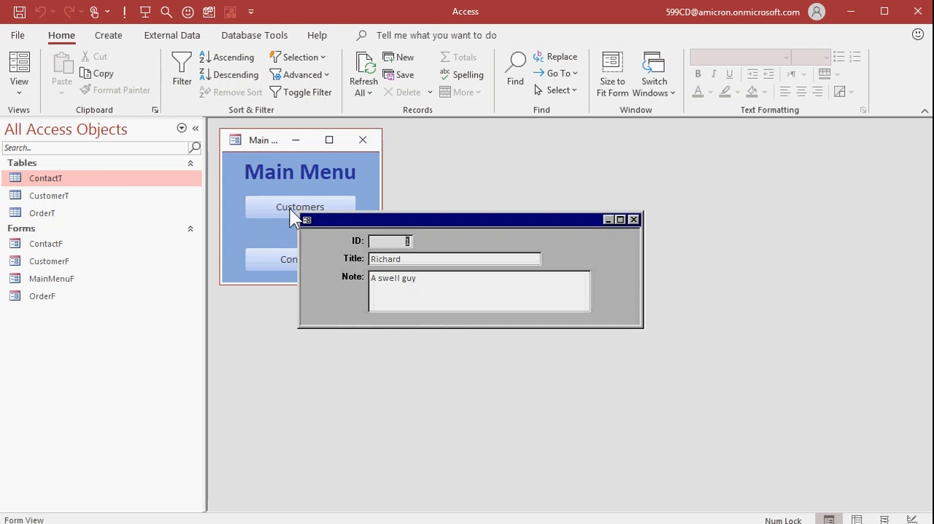
right_click(428, 219)
click(442, 228)
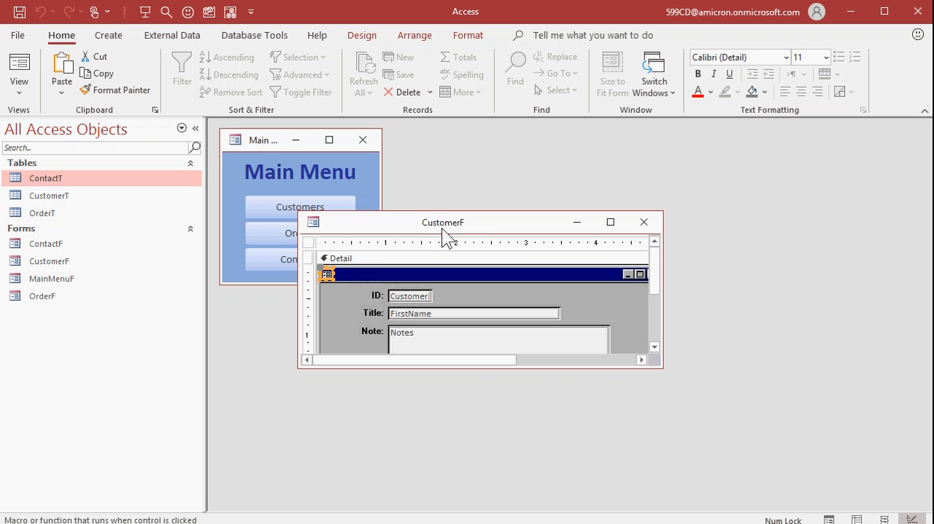
double_click(328, 275)
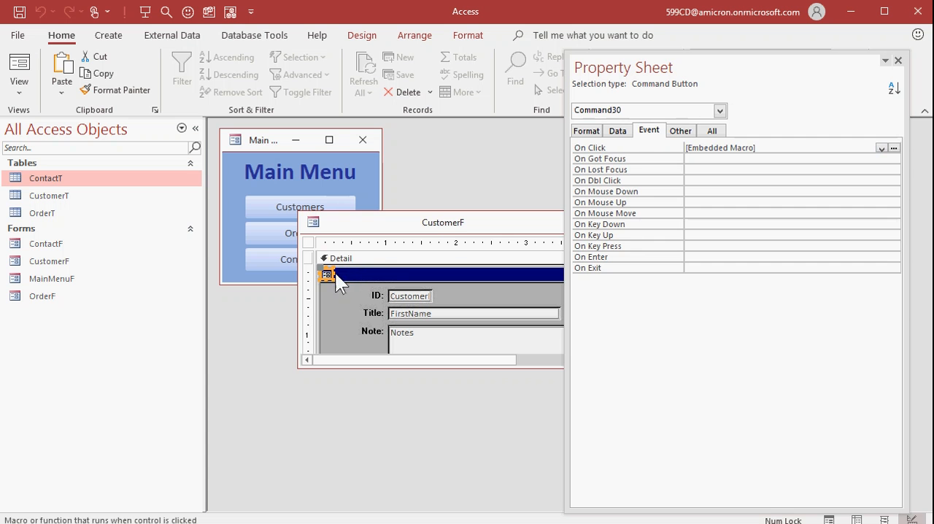
click(718, 180)
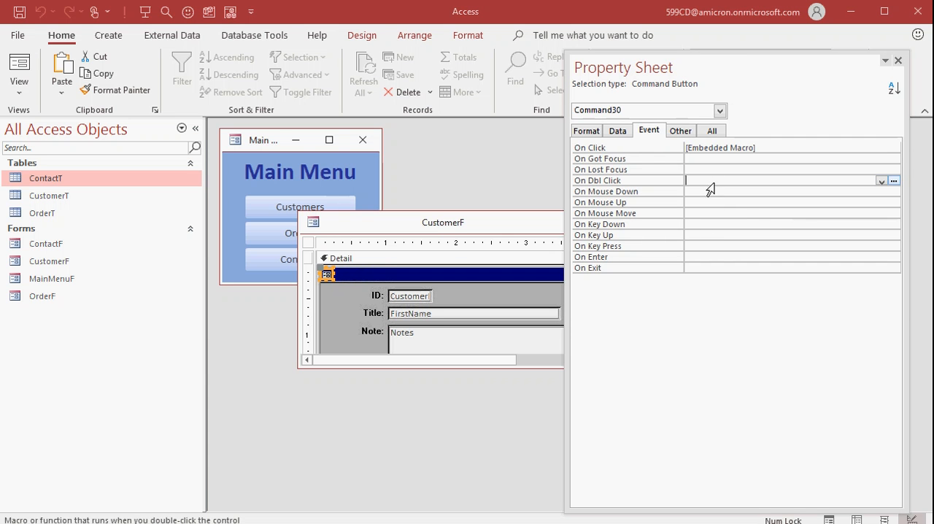
click(785, 147)
click(638, 146)
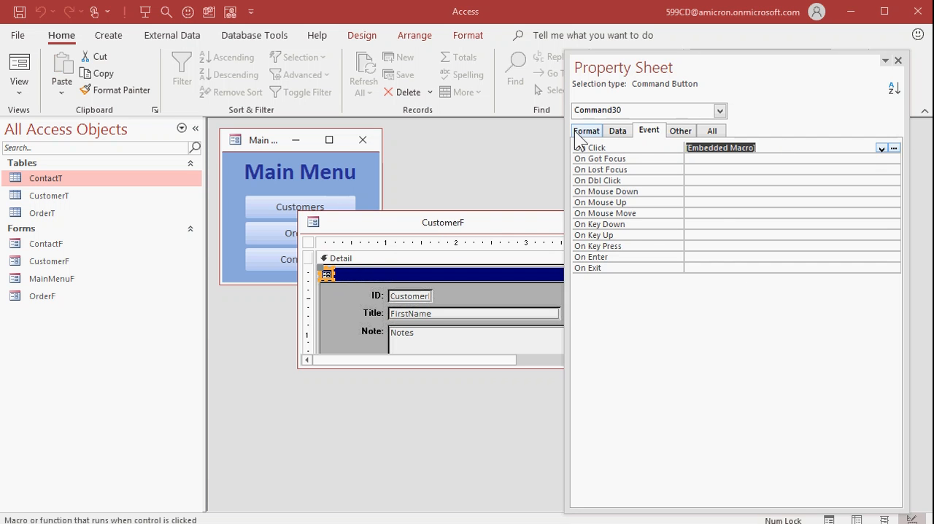
key(Delete)
key(Return)
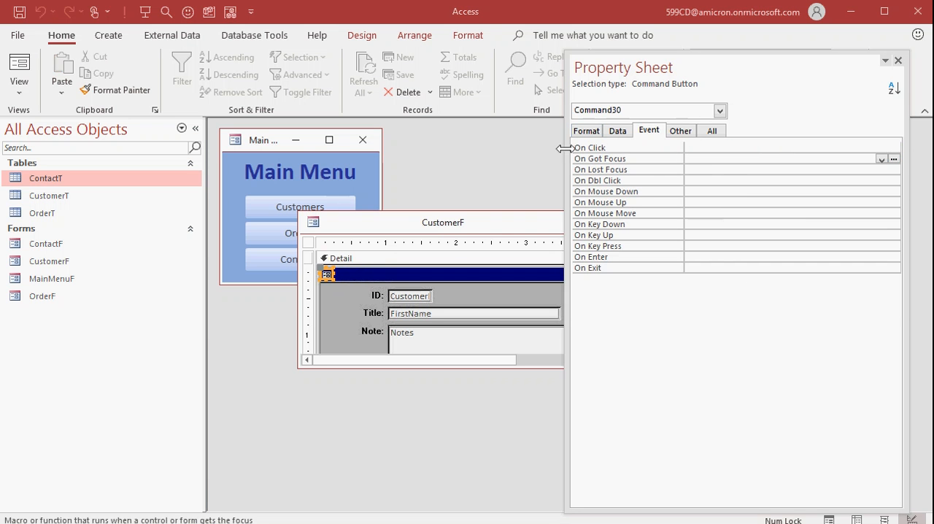
Step: Create an On Dbl Click event procedure for the window icon's button and reposition the code editor to show the code
click(715, 181)
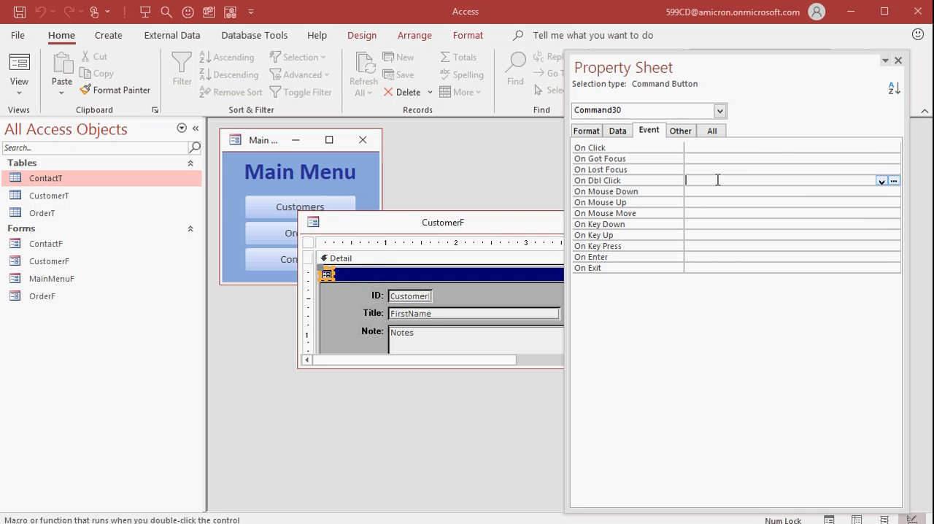
click(893, 180)
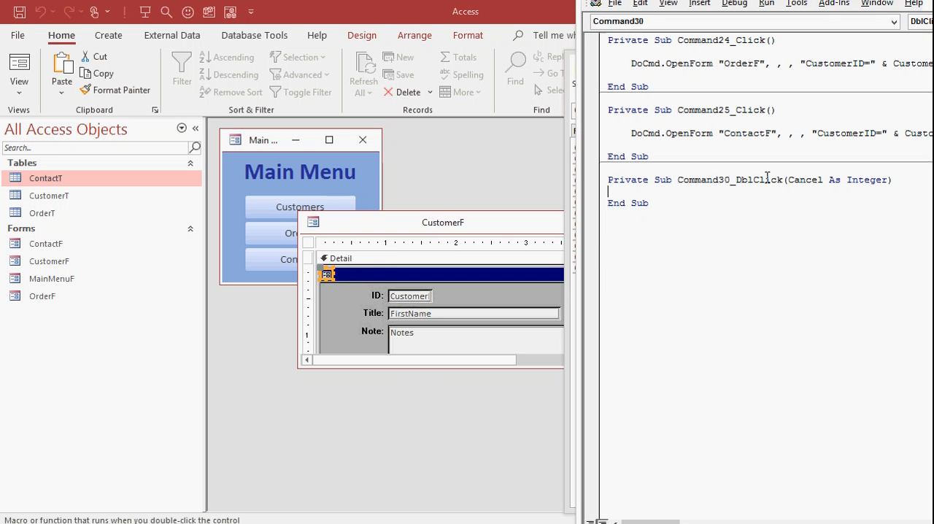
key(Return)
key(Tab)
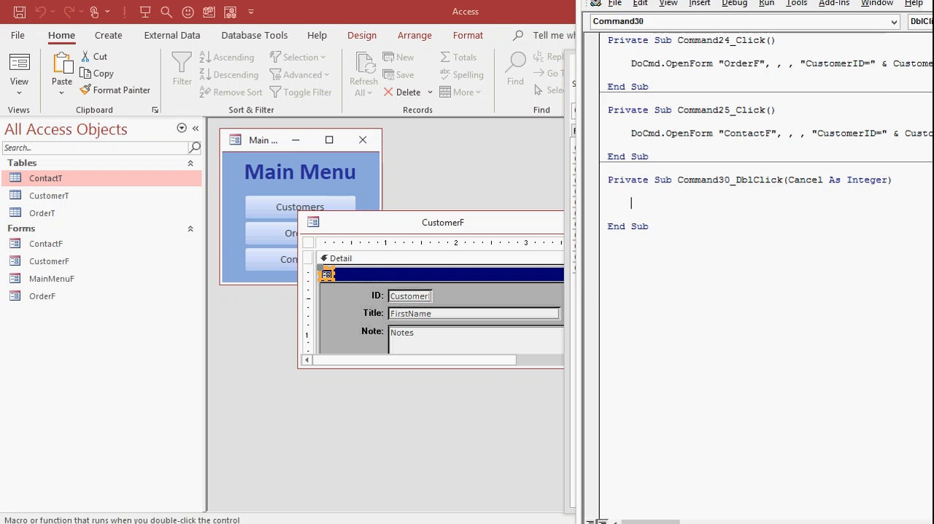
key(alt+q)
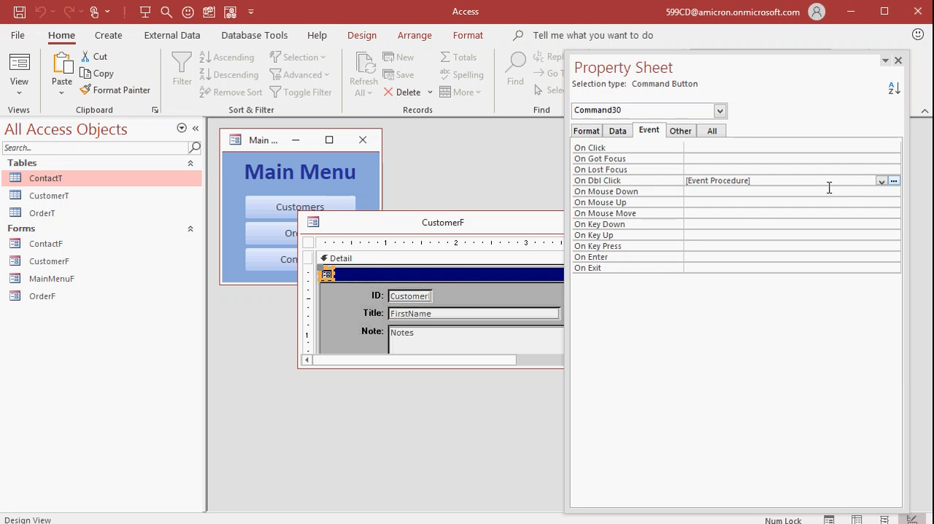
click(895, 180)
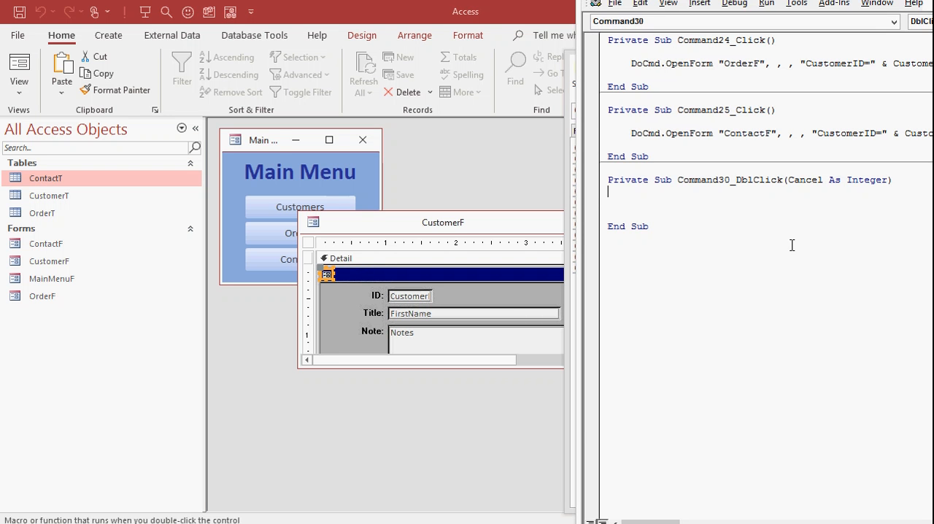
drag(814, 0, 693, 48)
drag(756, 43, 792, 0)
Step: In the Command30_DblClick procedure, enter a DoCmd.Close statement with object type acForm and save option acSaveYes
click(646, 223)
key(Tab)
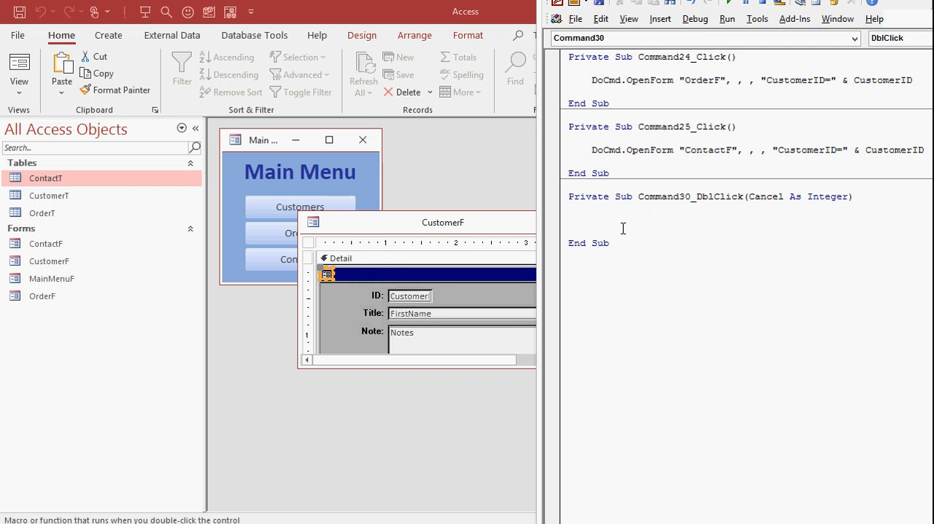
text(docmd.close)
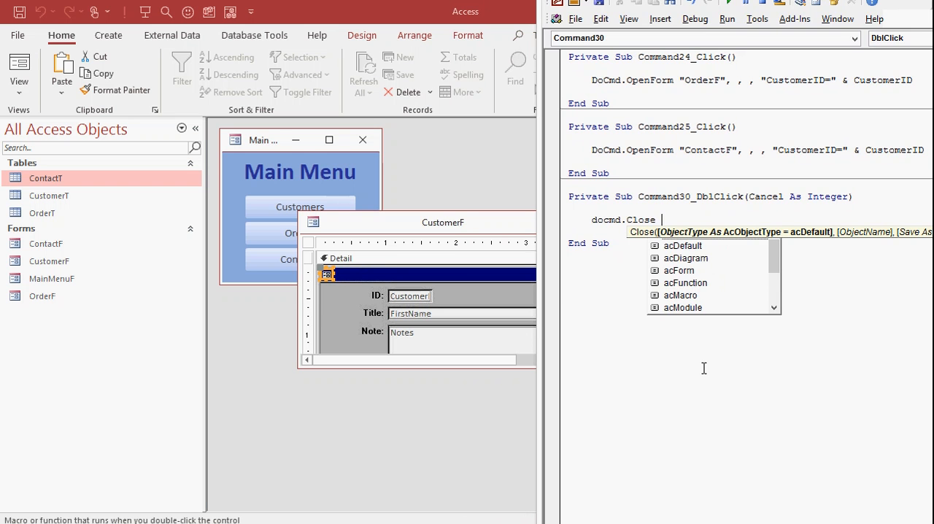
key(Down)
key(Down)
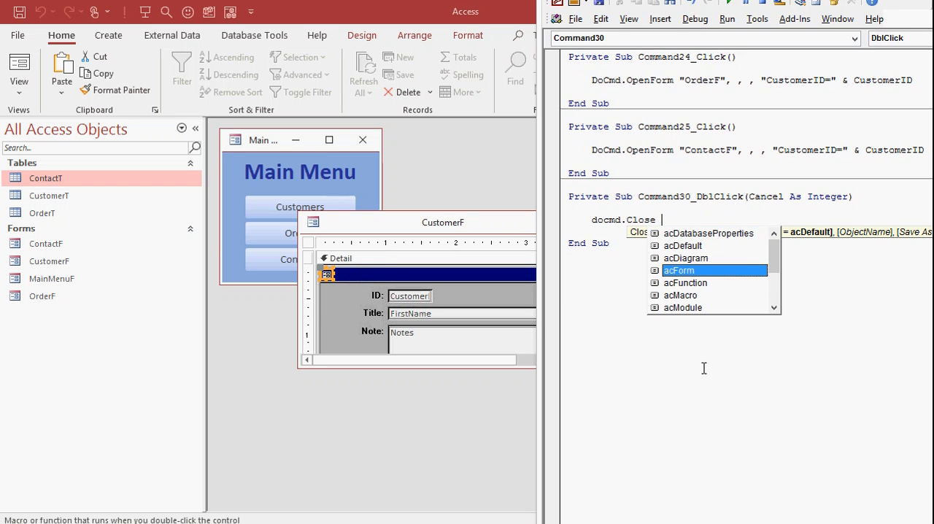
text(acForm,,)
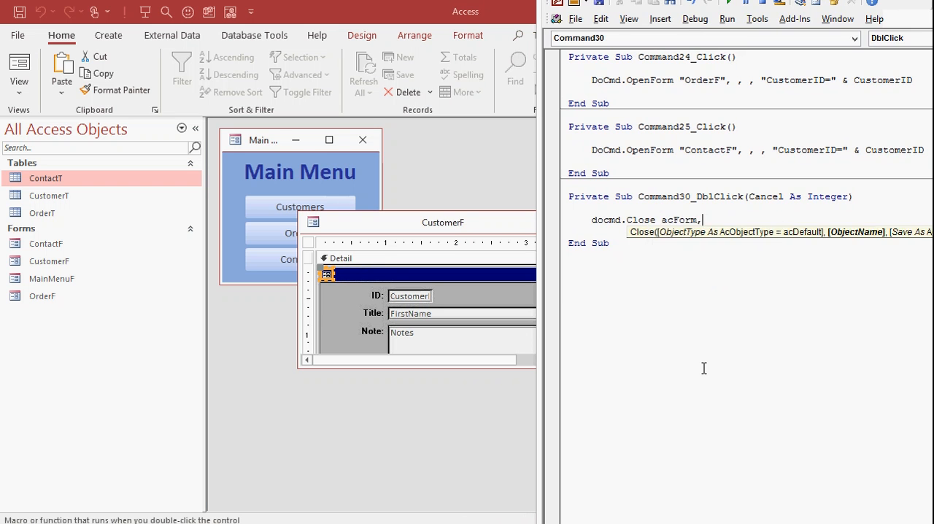
key(Down)
key(Down)
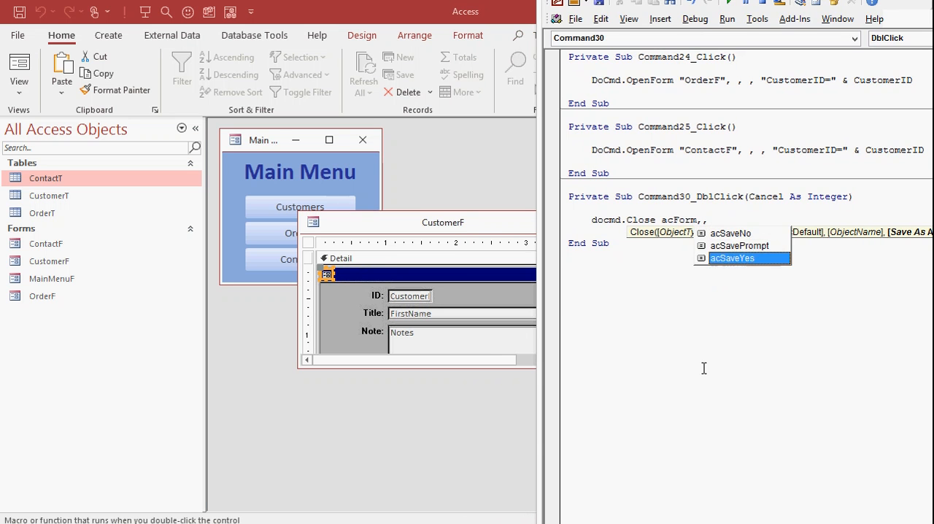
key(Down)
key(Down)
key(Down)
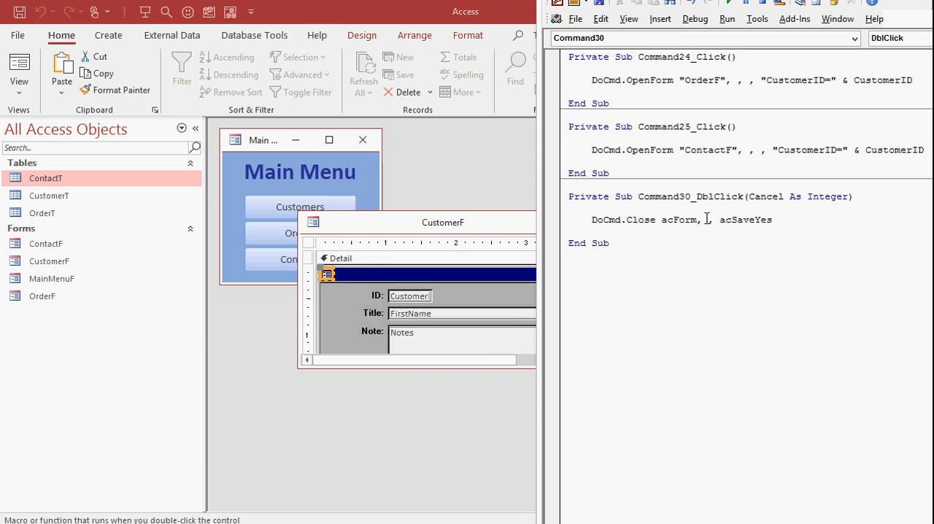
Step: Insert Me.Name as the object name in the DoCmd.Close statement and save CustomerF and MainMenuF
click(708, 219)
text(me.nae)
key(BackSpace)
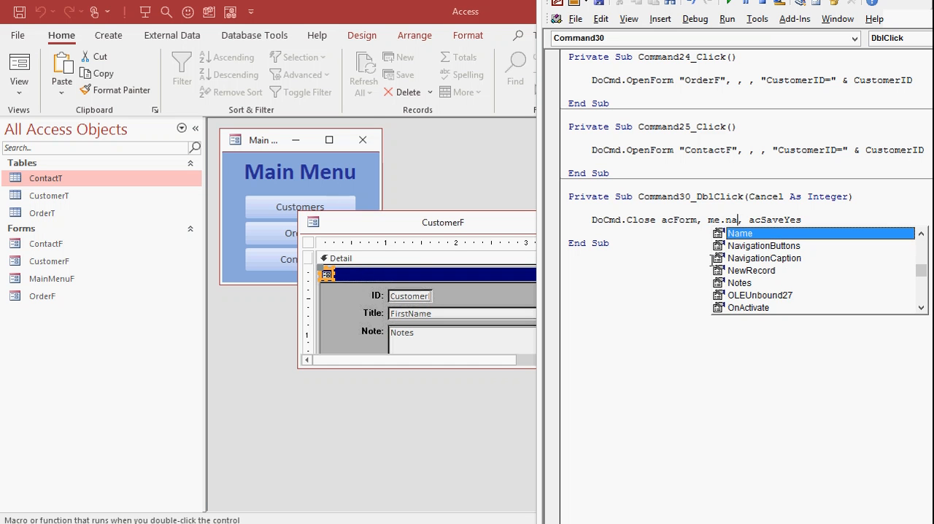
text(me)
key(Down)
key(Down)
key(Up)
key(Up)
click(712, 261)
key(ctrl+s)
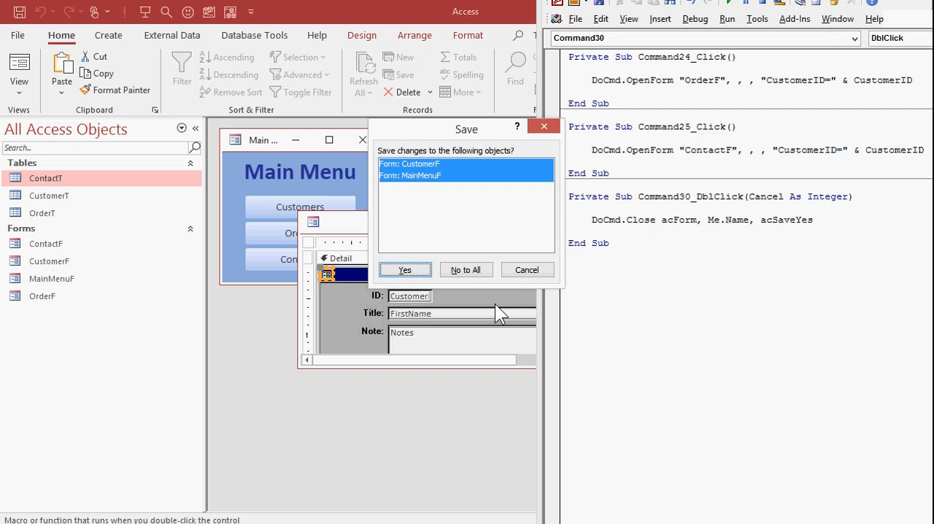
click(403, 265)
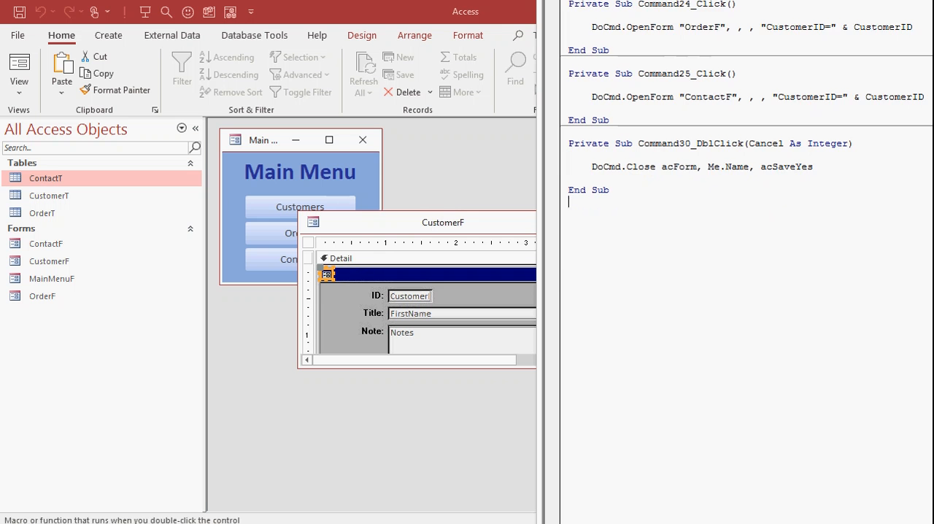
Step: Close the code editor and CustomerF, and test the window icon's close action after reopening the form from the Main Menu
key(alt+F4)
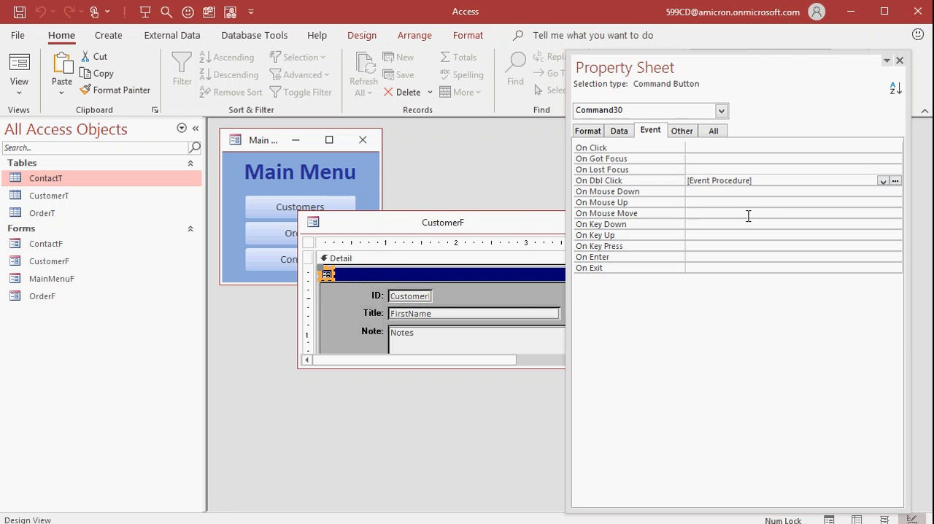
click(900, 60)
click(647, 221)
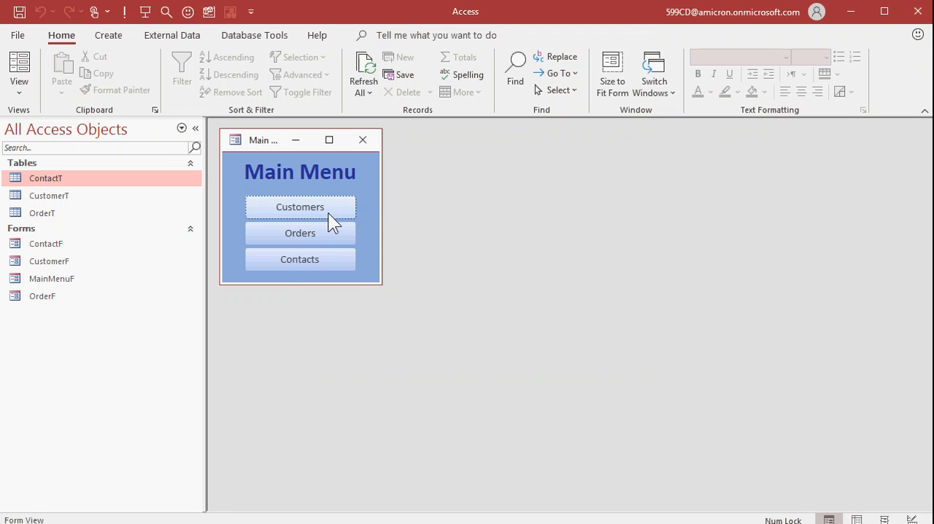
click(326, 213)
click(307, 221)
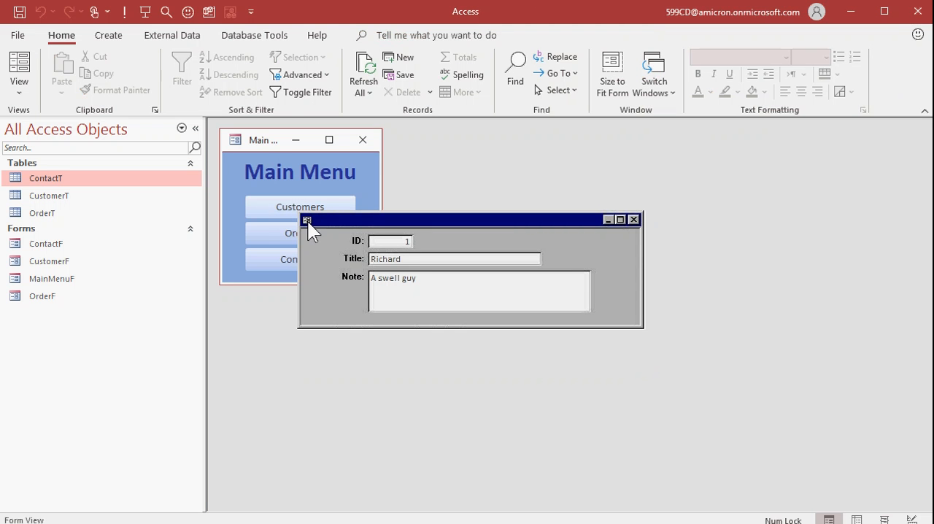
double_click(306, 221)
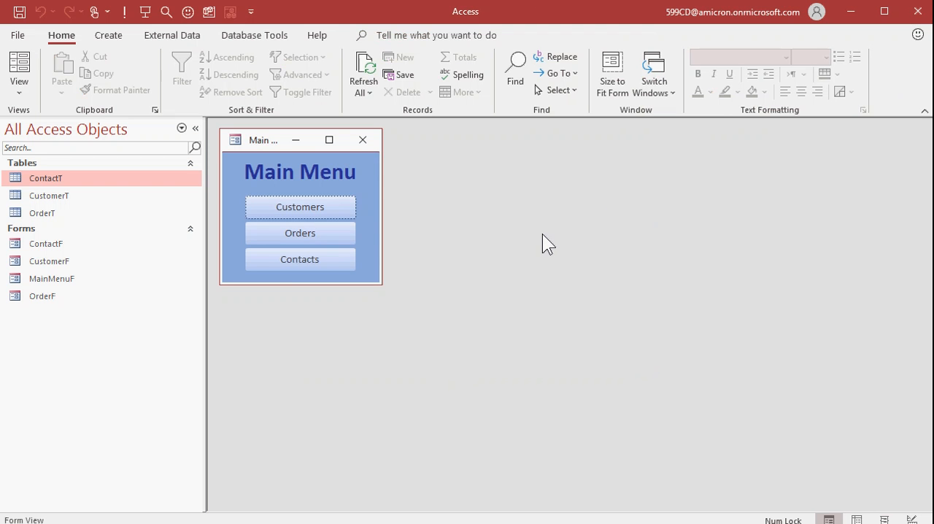
Step: Reopen CustomerF from the Main Menu, switch it to Design View and enlarge its window to show the whole form
click(290, 208)
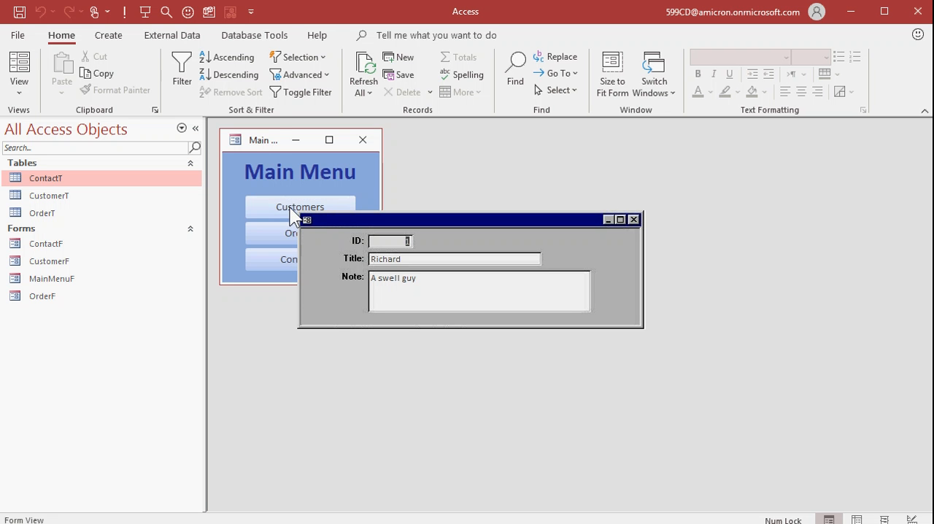
right_click(620, 239)
click(519, 383)
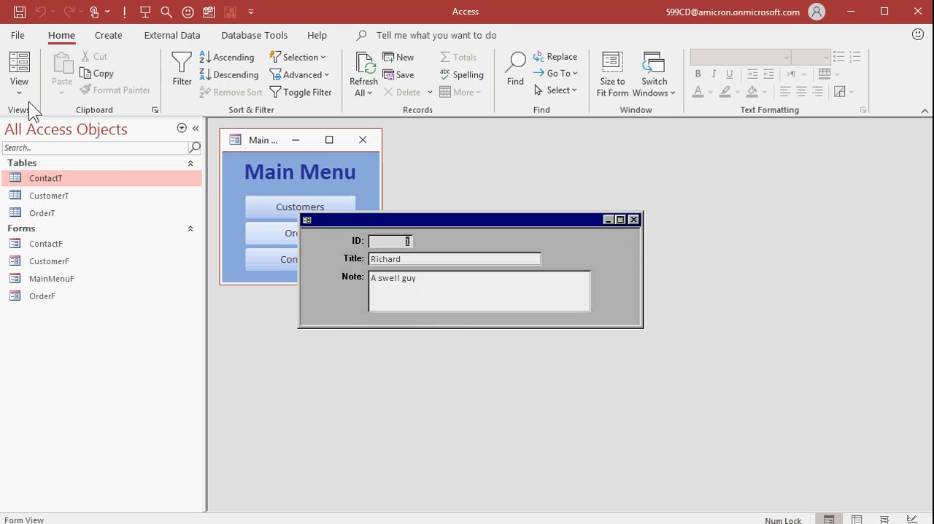
click(19, 86)
click(62, 227)
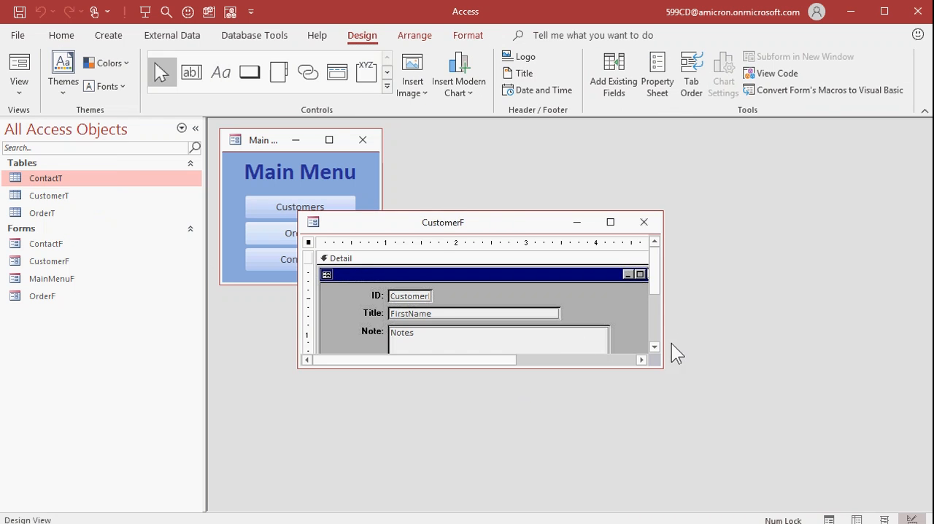
drag(658, 366, 767, 439)
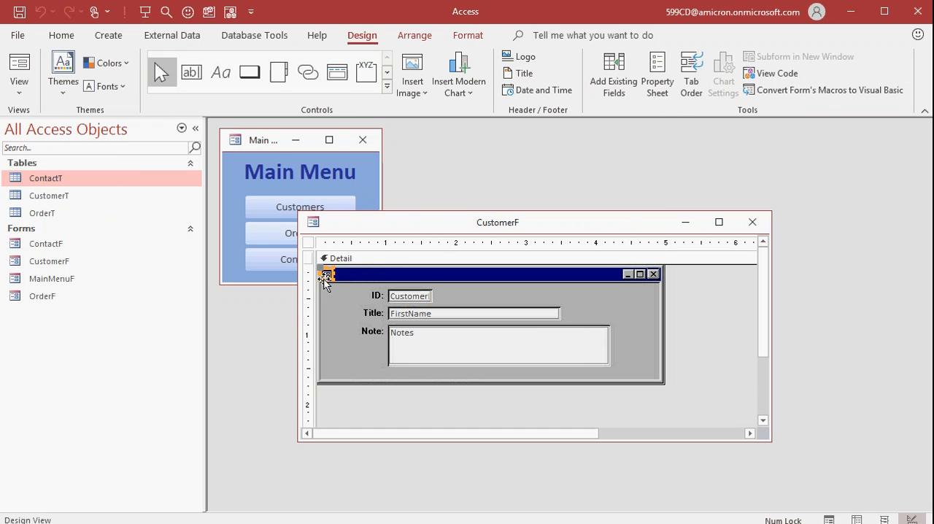
Step: Duplicate the window icon's invisible button twice and place the copies over the drawn maximize and minimize boxes
key(ctrl+v)
key(Delete)
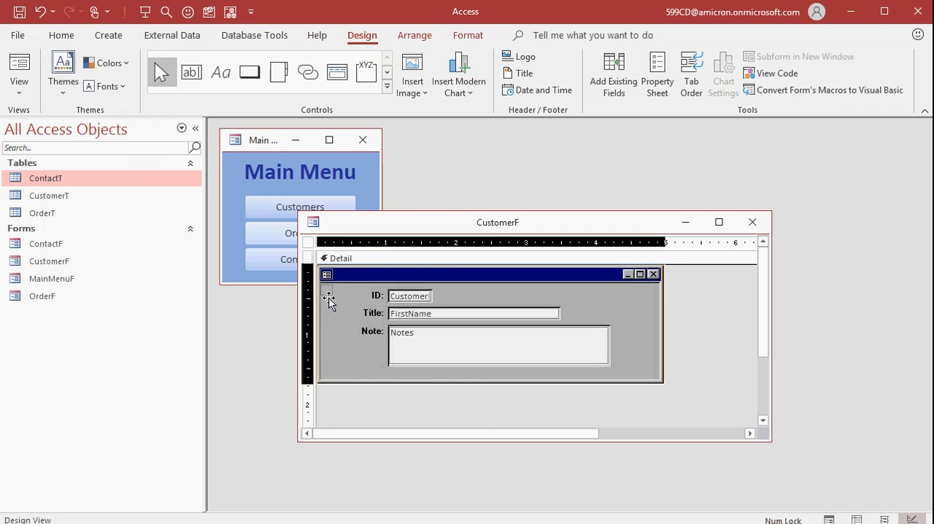
click(698, 327)
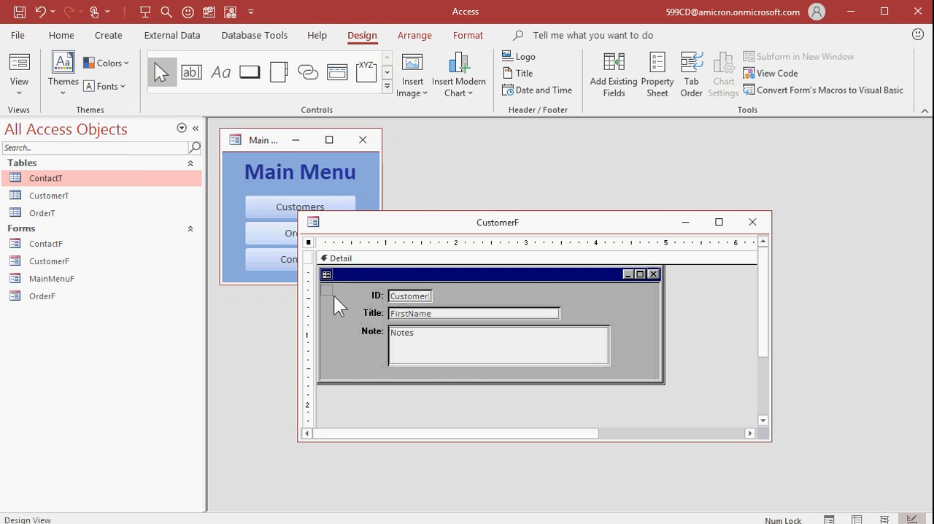
click(327, 290)
click(640, 275)
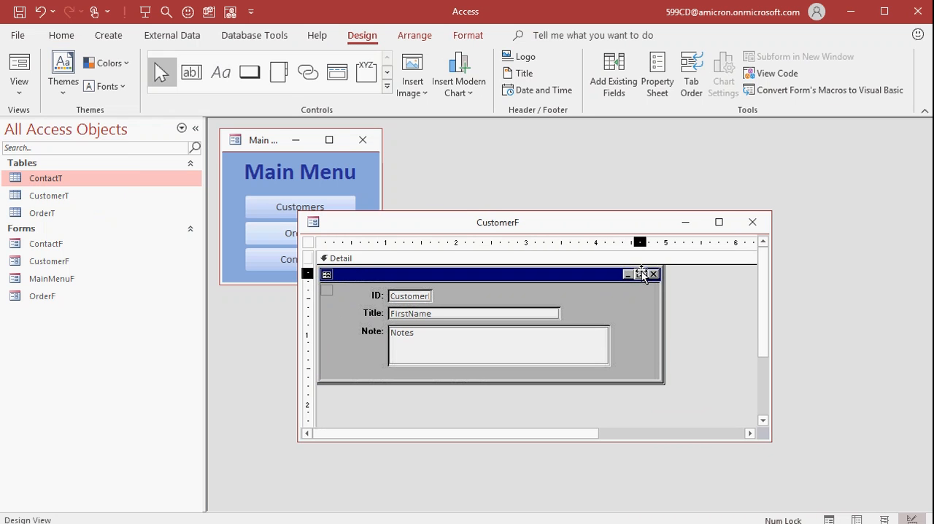
click(701, 303)
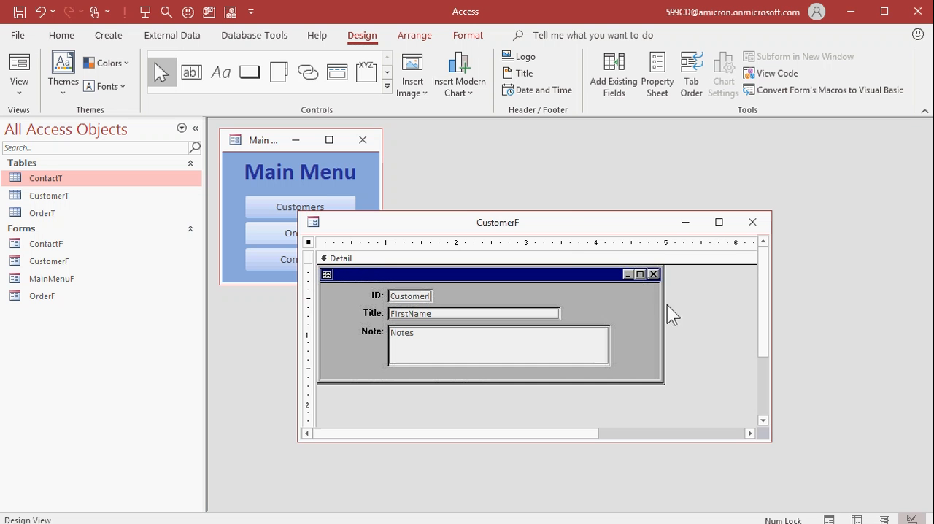
Step: Create an On Click event procedure for the invisible button over the maximize box
double_click(641, 273)
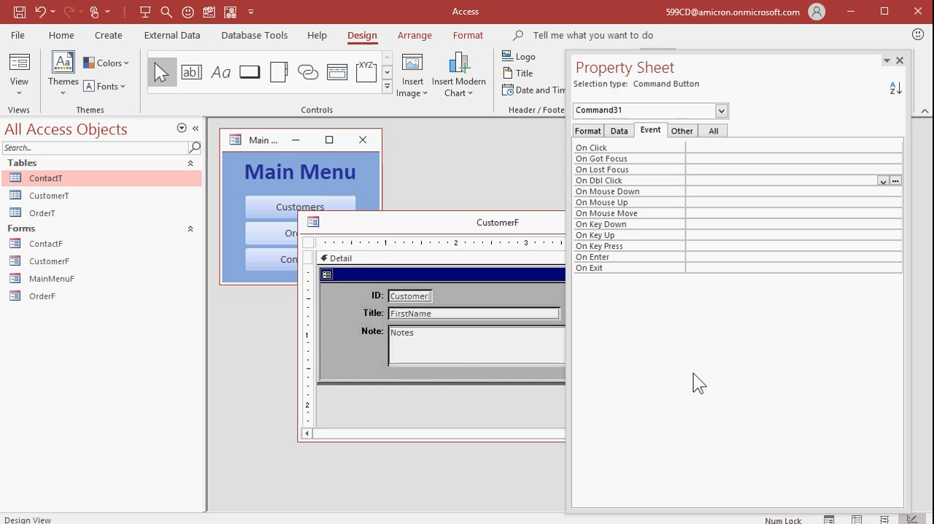
double_click(708, 64)
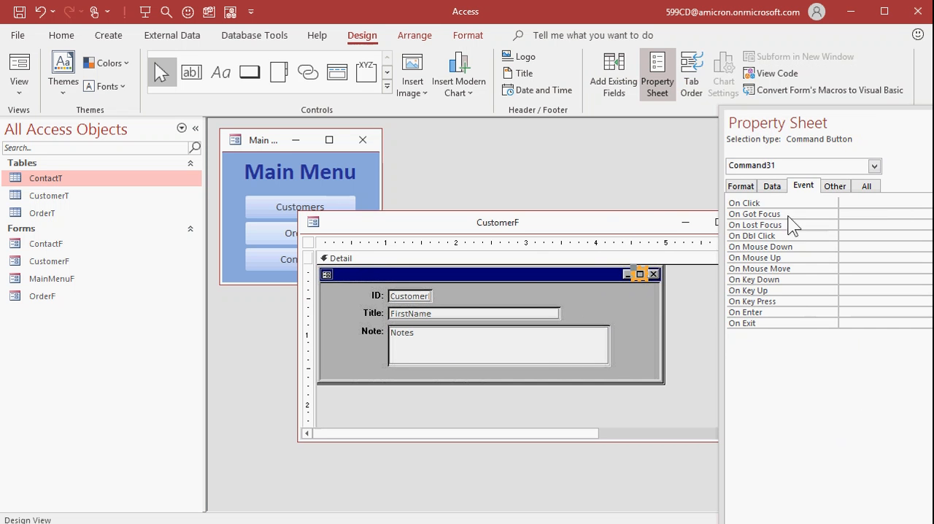
drag(880, 127, 735, 65)
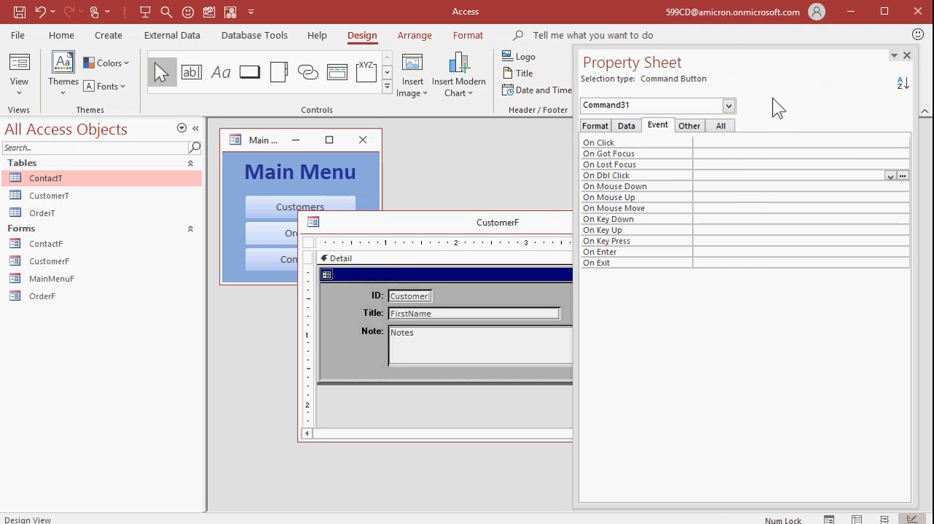
click(722, 142)
click(904, 143)
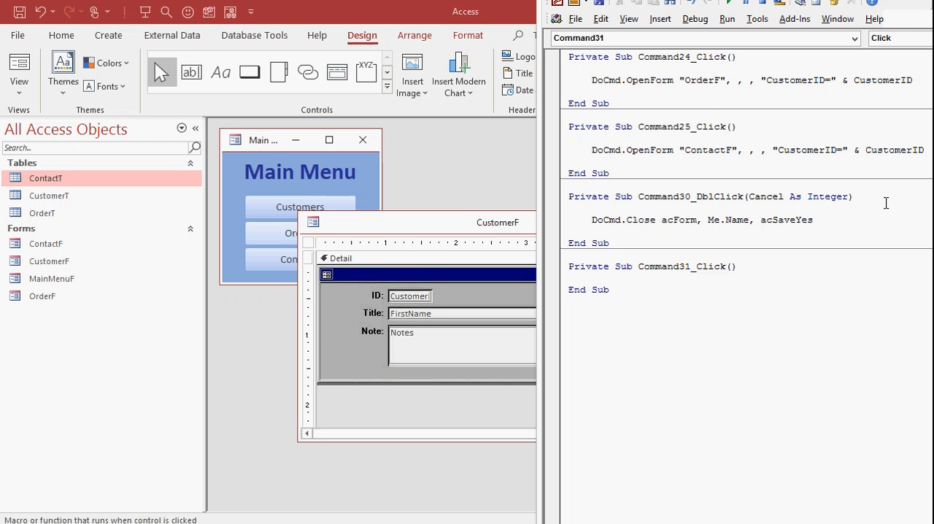
Step: Enter DoCmd.Maximize in the Command31_Click procedure and return to the CustomerF design with the Property Sheet closed
text(docmd.max)
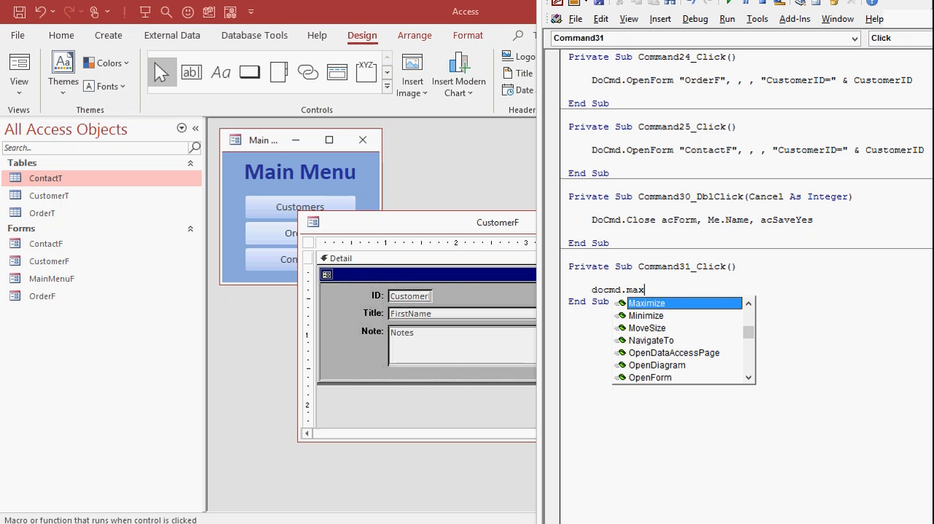
key(Tab)
key(Return)
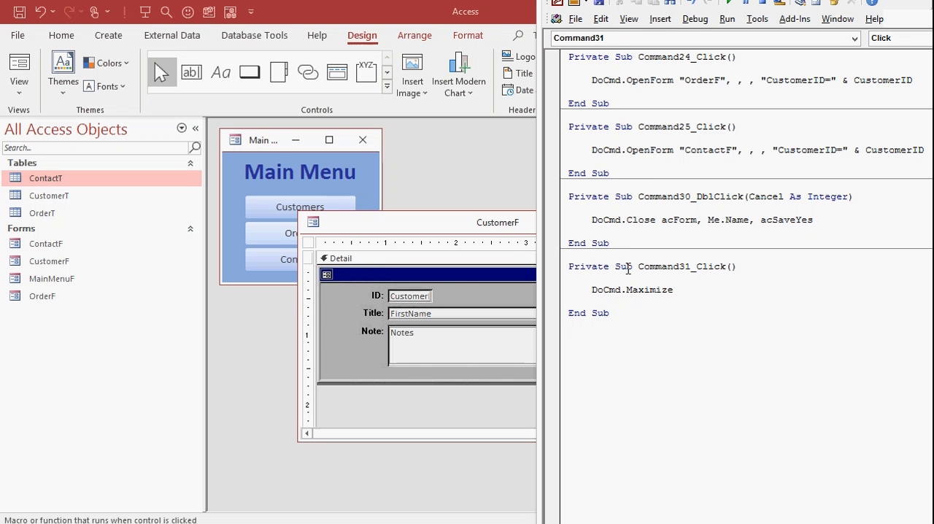
click(475, 232)
click(906, 56)
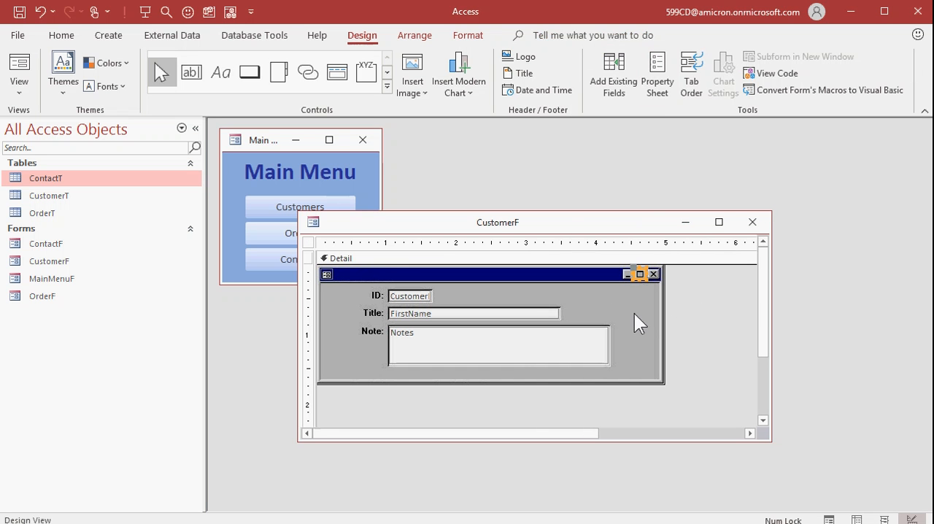
Step: Create an On Click event procedure with DoCmd.Minimize for the invisible button over the minimize box, and close the code editor and Property Sheet
double_click(629, 276)
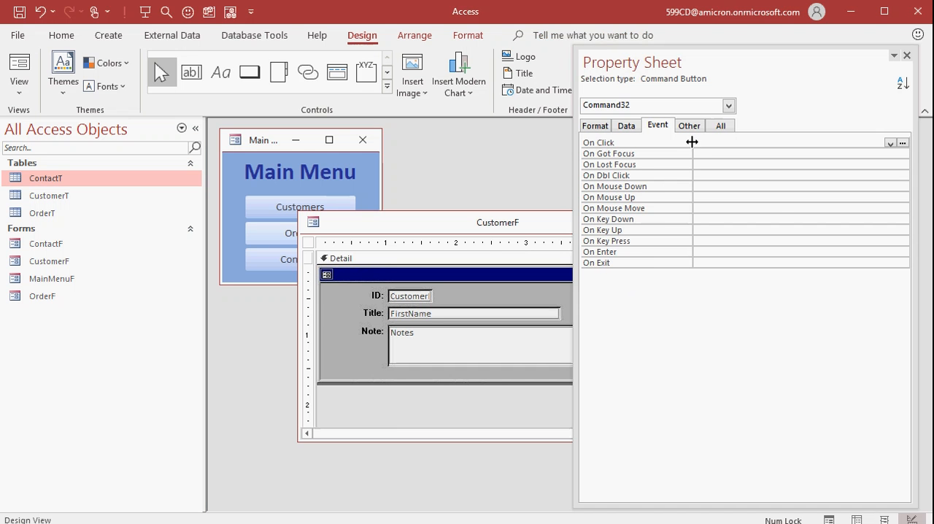
click(903, 143)
key(Return)
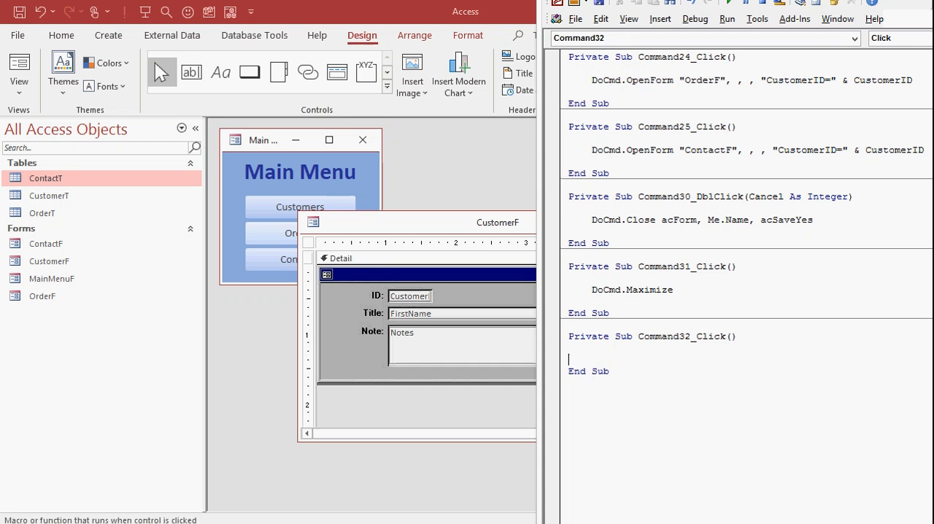
key(Tab)
text(docmd.minimi)
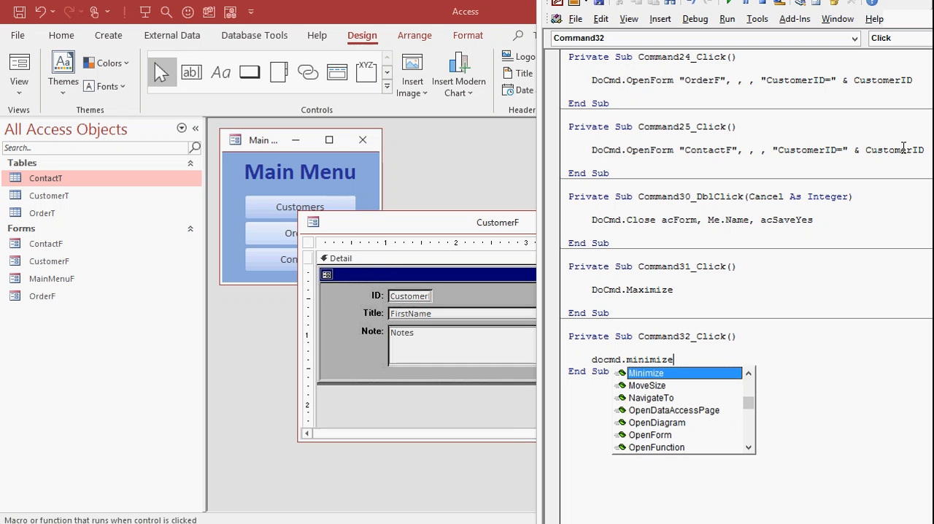
key(Return)
key(alt+q)
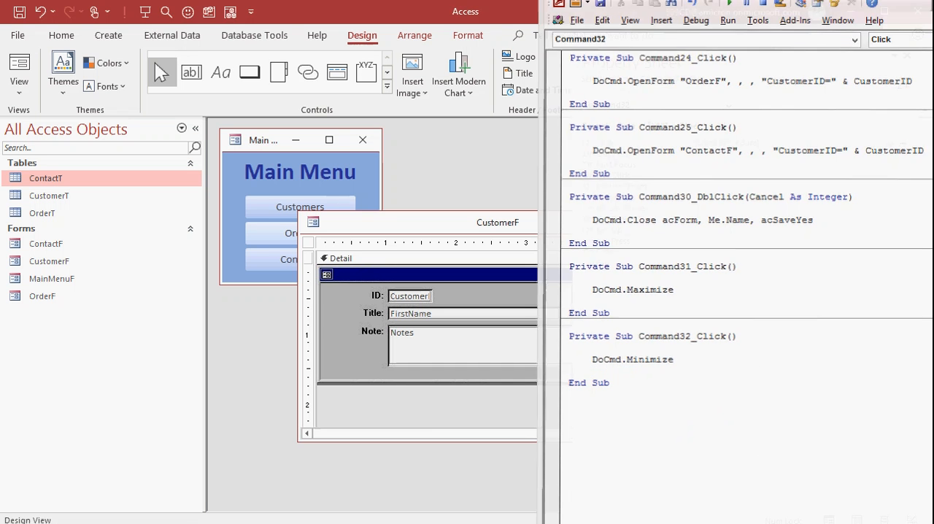
click(911, 60)
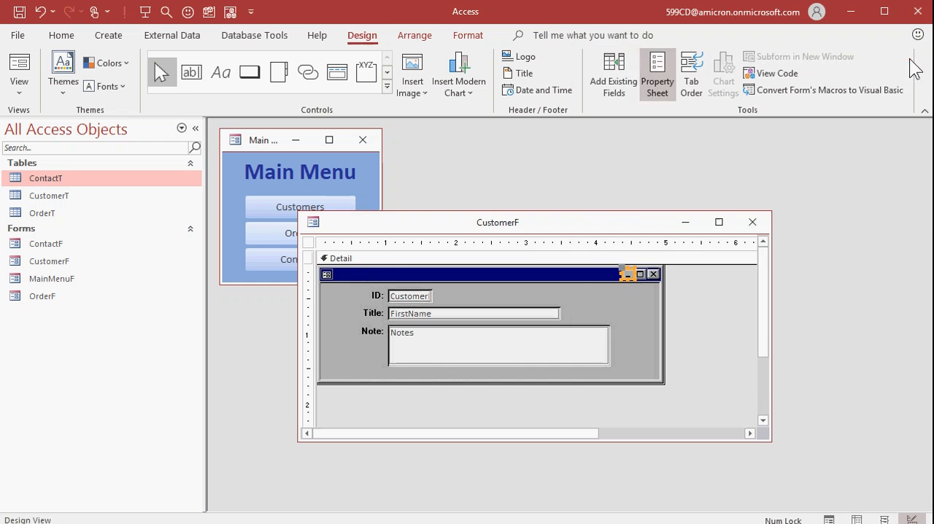
Step: Reopen CustomerF from the Main Menu and test minimizing and restoring it with the new minimize button
click(763, 218)
click(327, 213)
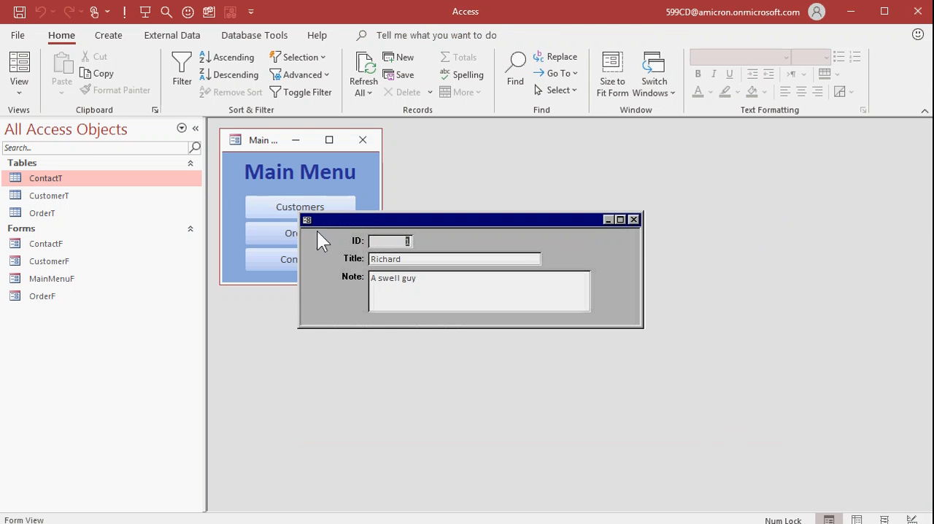
click(607, 219)
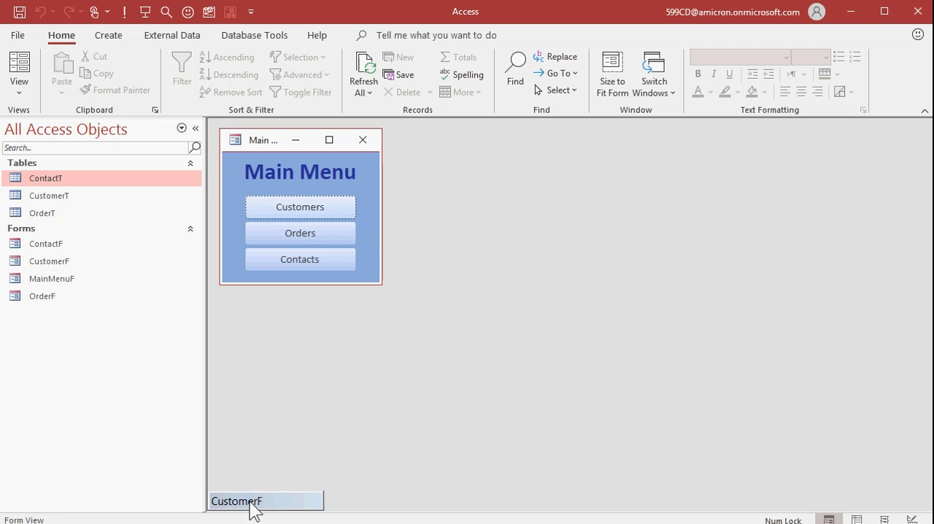
double_click(250, 502)
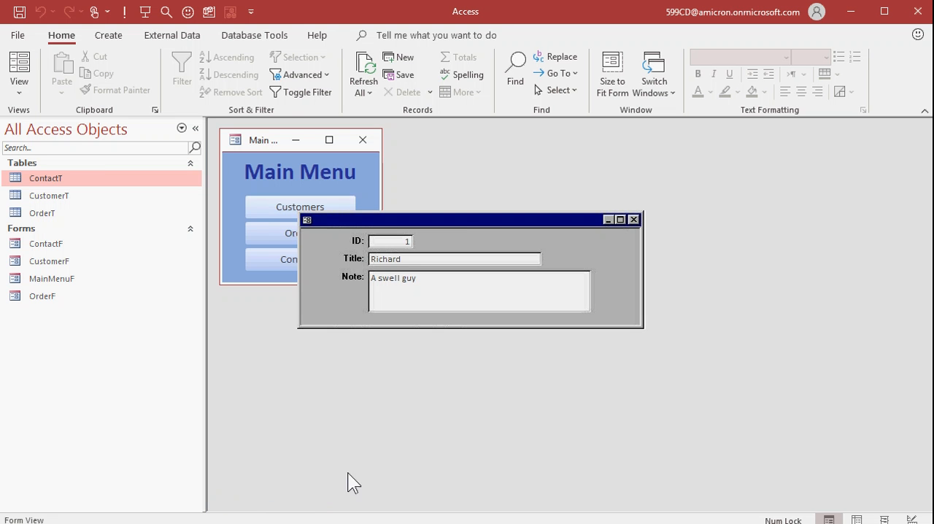
click(608, 219)
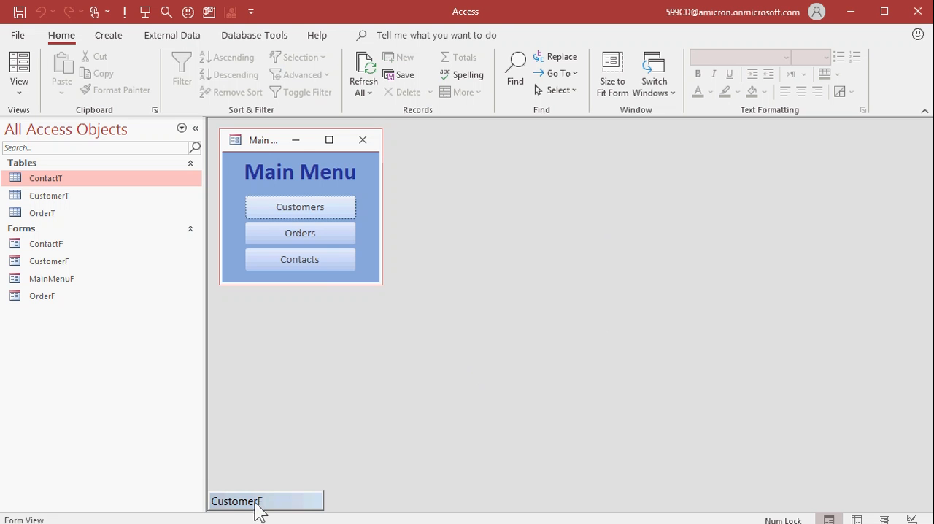
drag(255, 502, 272, 484)
double_click(278, 480)
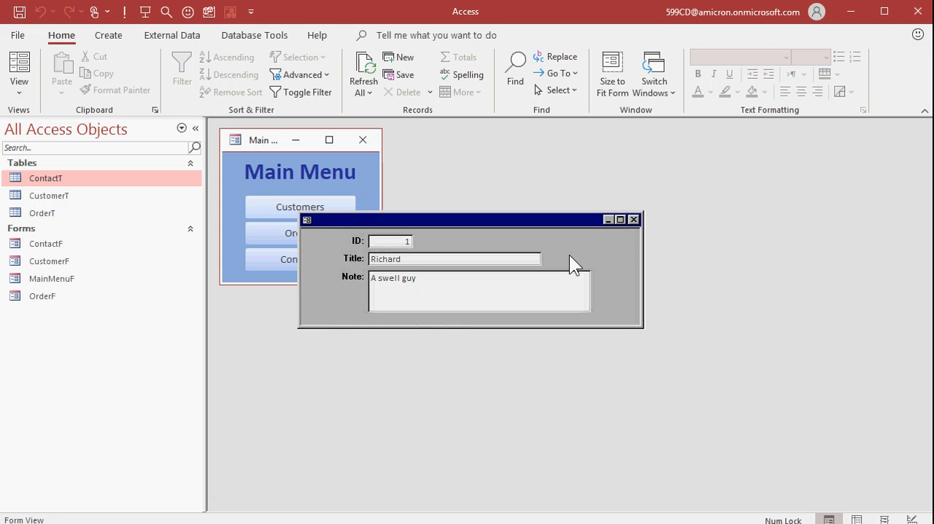
Step: Test the new maximize button on CustomerF and switch the maximized form to Design View
click(620, 219)
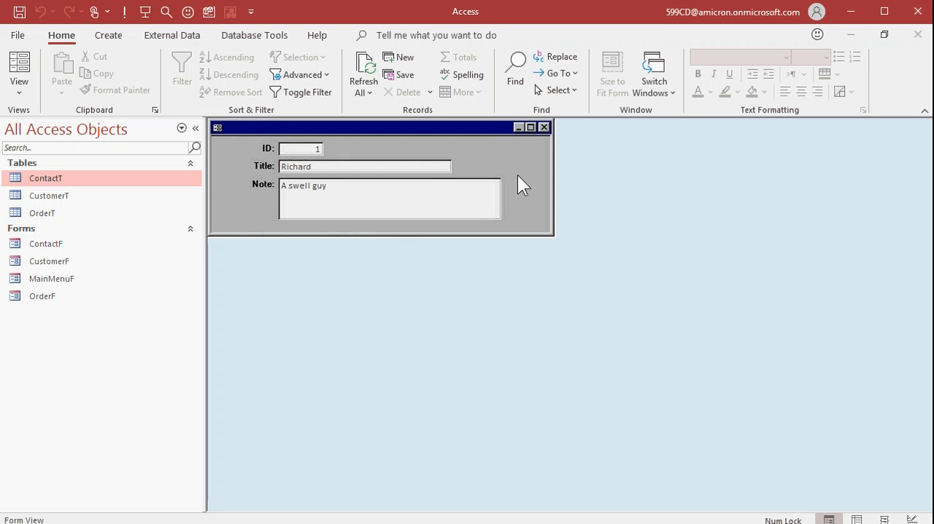
right_click(488, 153)
right_click(611, 132)
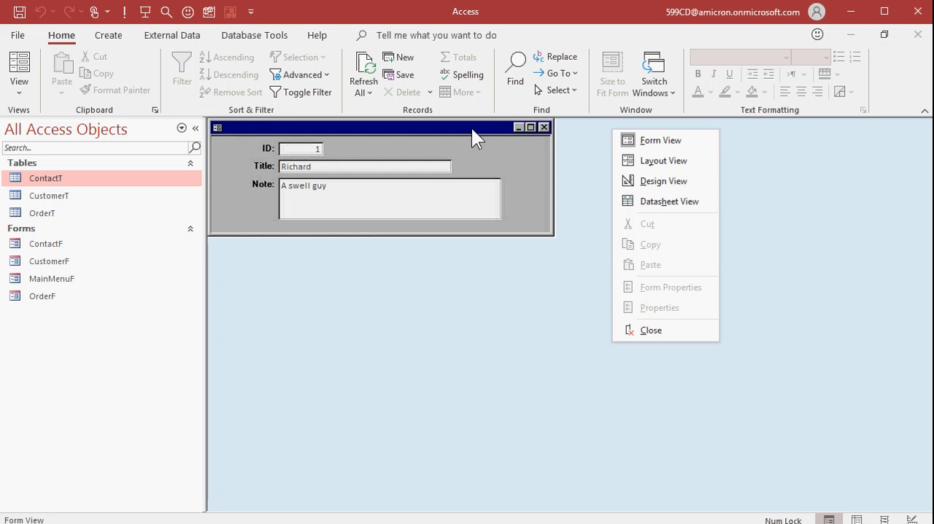
click(657, 181)
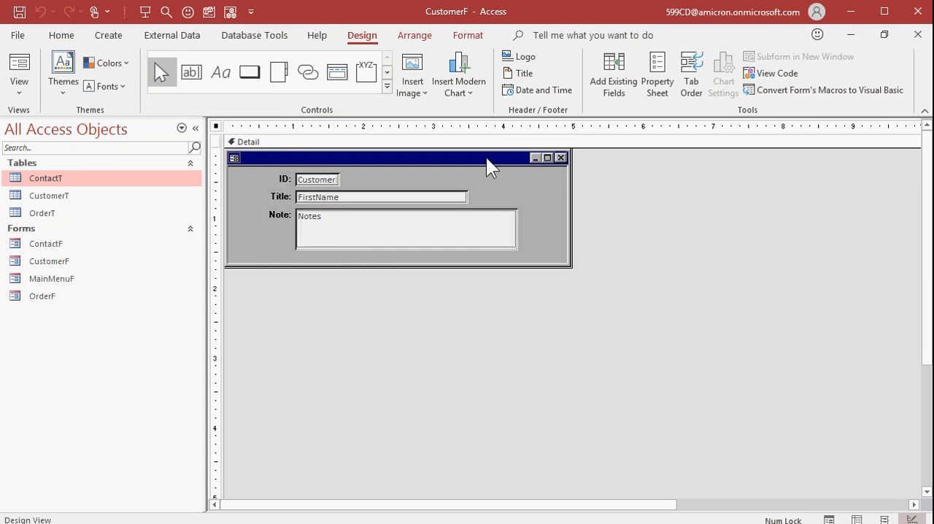
Step: Undo the accidental shift of CustomerF's background picture, restore the window from maximized size, and close the form with its design saved
drag(489, 166, 623, 248)
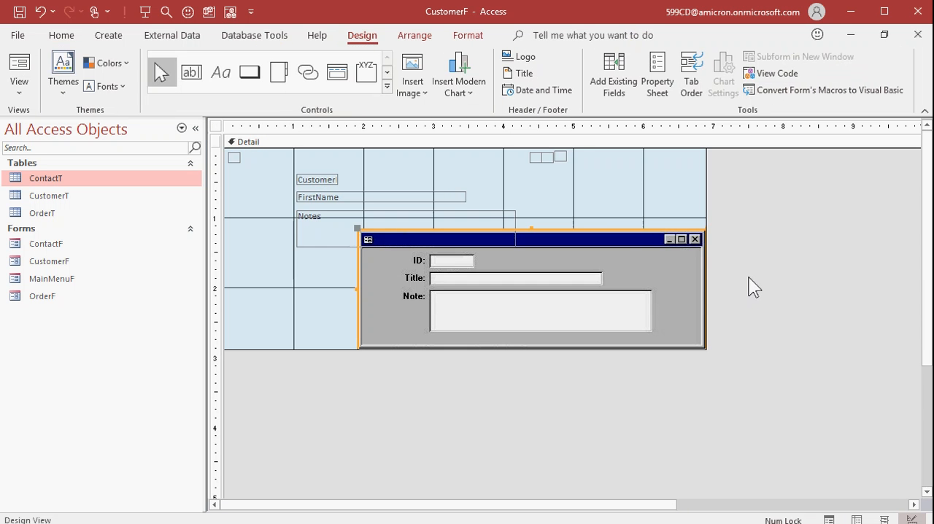
key(ctrl+z)
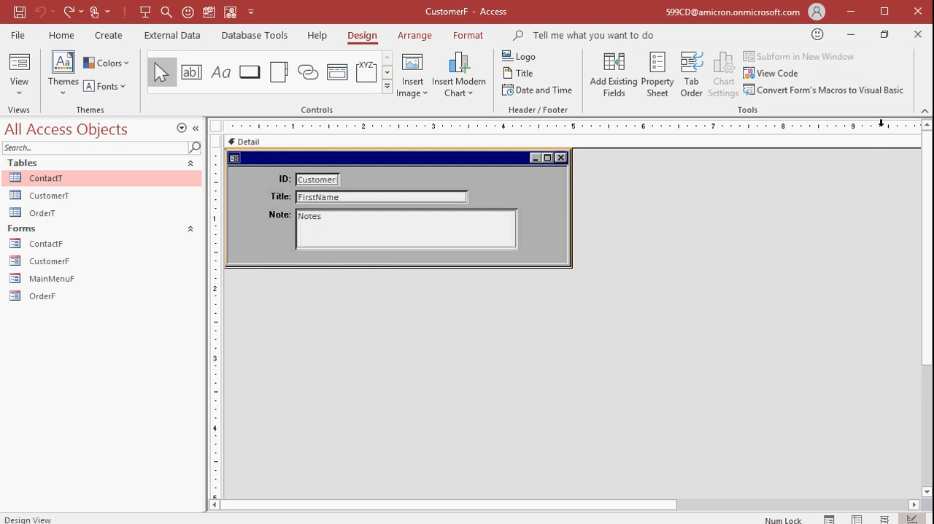
click(884, 34)
click(644, 222)
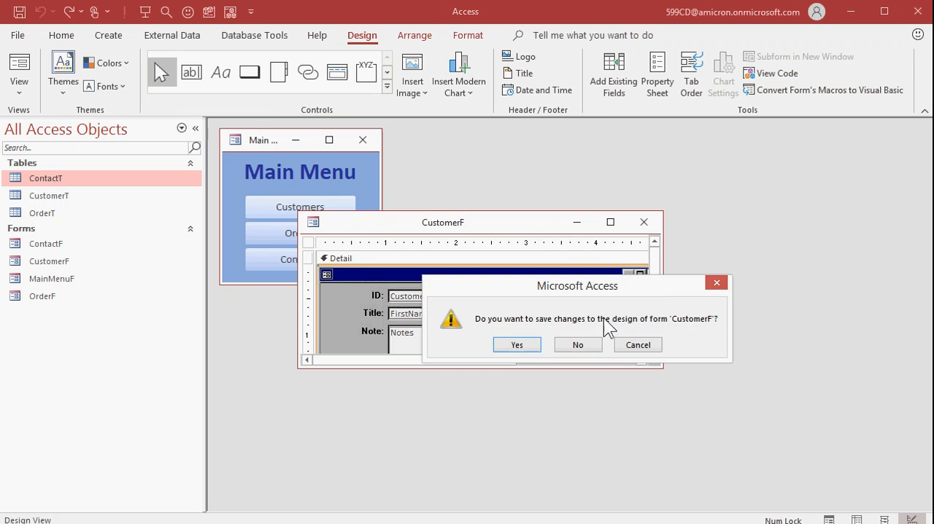
click(517, 345)
Step: Reopen CustomerF from the Main Menu and test maximizing it with its own button, restoring it to normal size
click(335, 204)
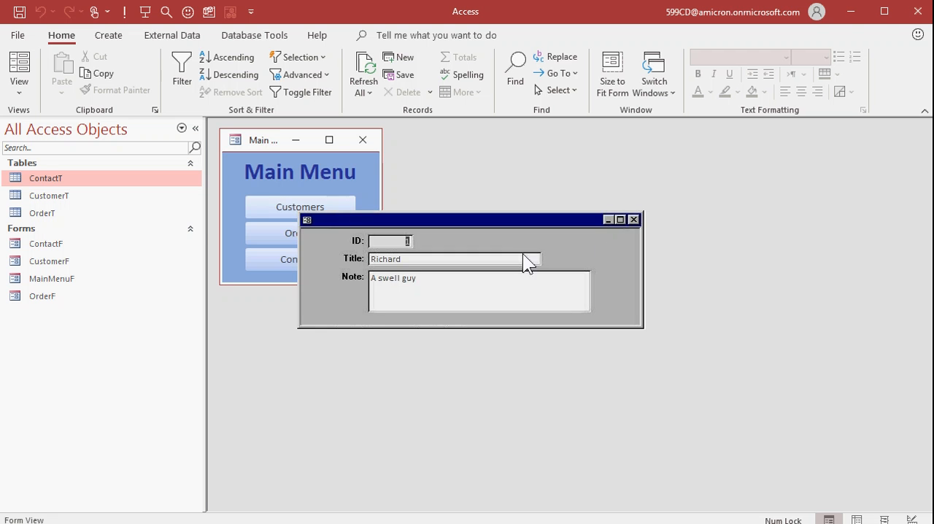
click(621, 219)
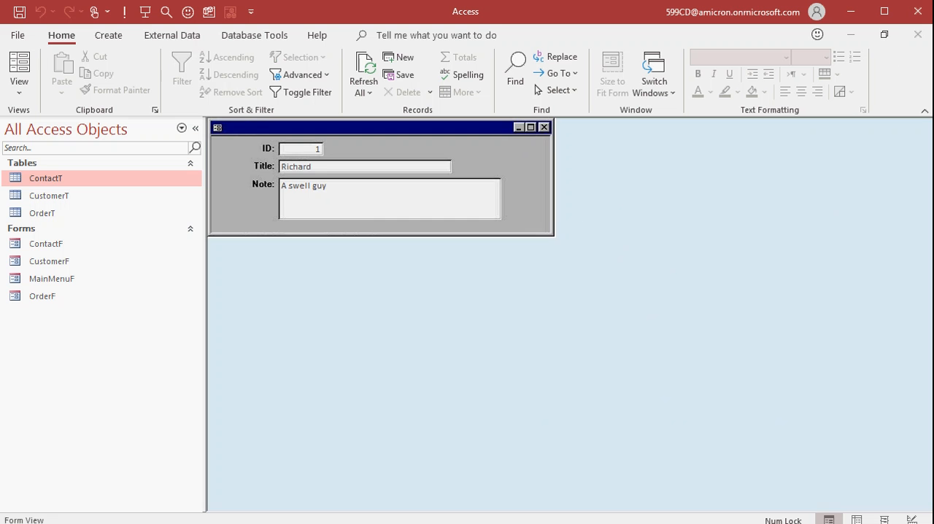
click(884, 35)
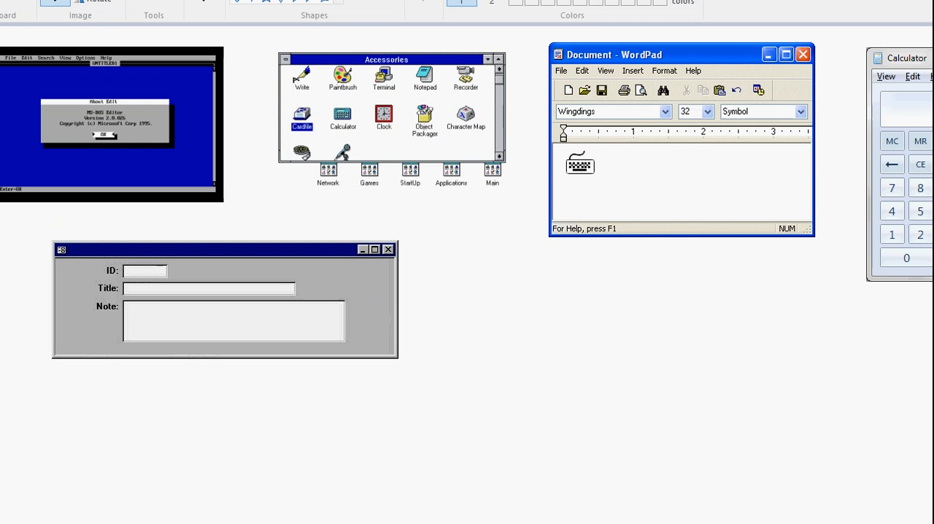
Step: In Paint, edit the old-style window picture so the minimize box replaces the maximize box beside the close box
scroll(467, 275, up, 1)
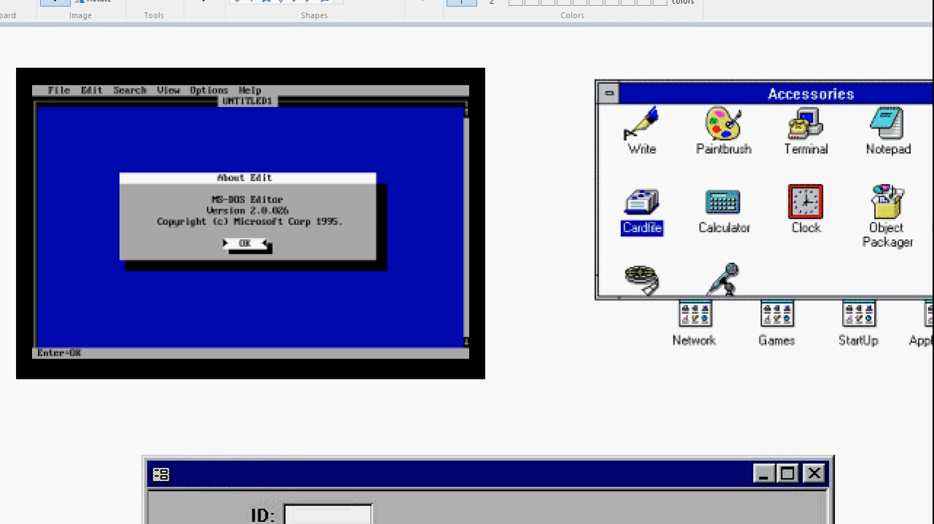
scroll(467, 274, down, 5)
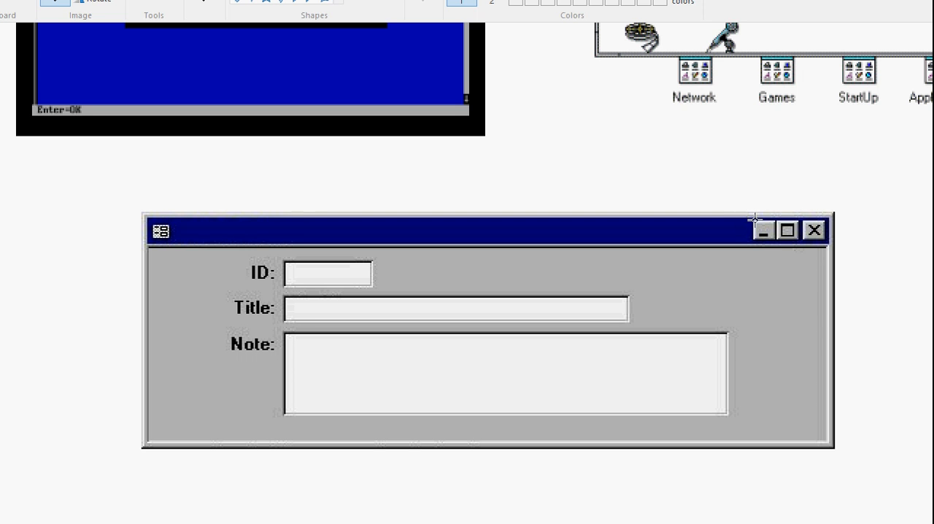
drag(754, 222, 774, 237)
click(730, 238)
mouse_move(746, 220)
mouse_down()
mouse_move(770, 243)
mouse_move(789, 232)
mouse_move(766, 232)
mouse_up()
click(866, 237)
key(ctrl+z)
click(731, 238)
drag(702, 216, 765, 231)
click(856, 248)
scroll(459, 326, down, 1)
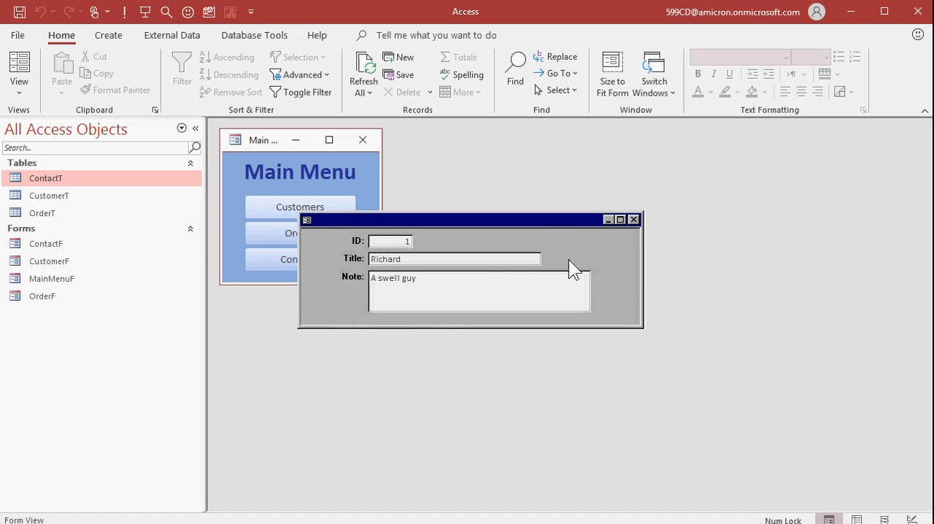
Step: Switch back to Access, put CustomerF in Design View, and enlarge its window to show the whole form
right_click(547, 231)
click(26, 86)
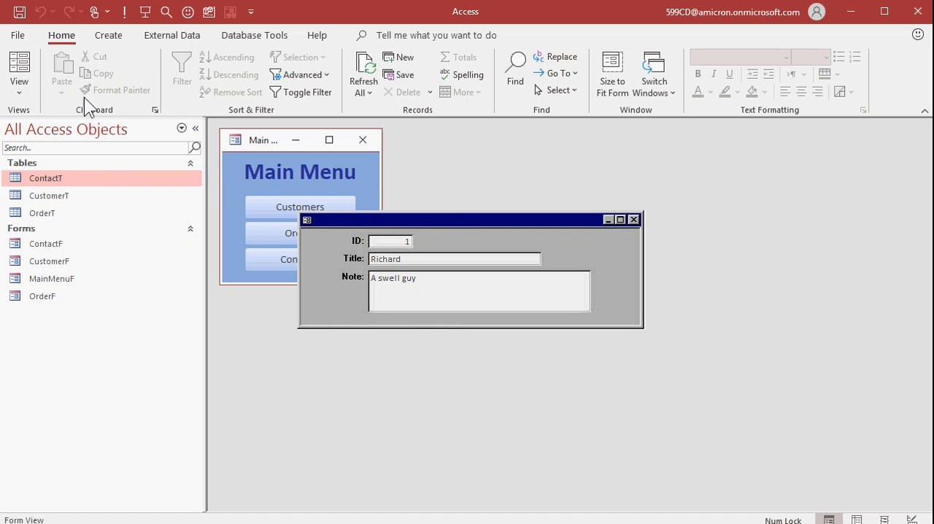
click(24, 88)
click(63, 219)
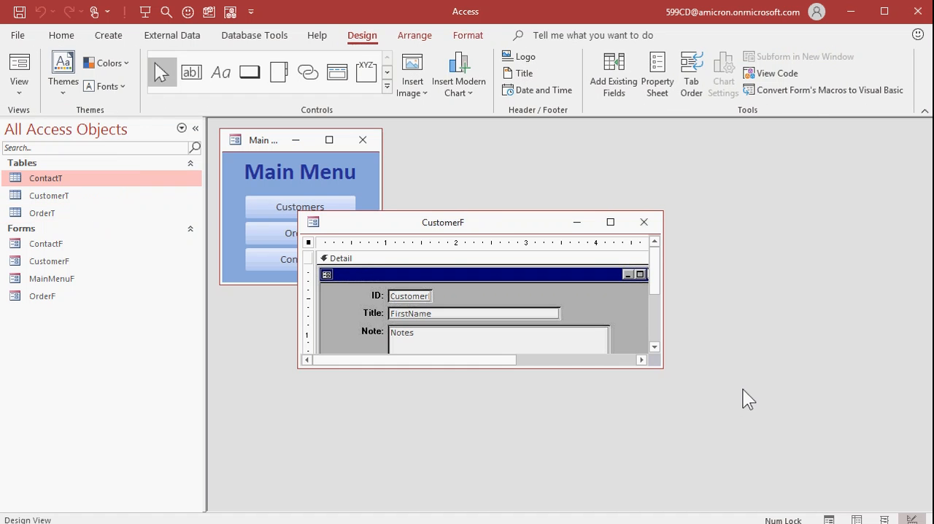
drag(660, 365, 763, 443)
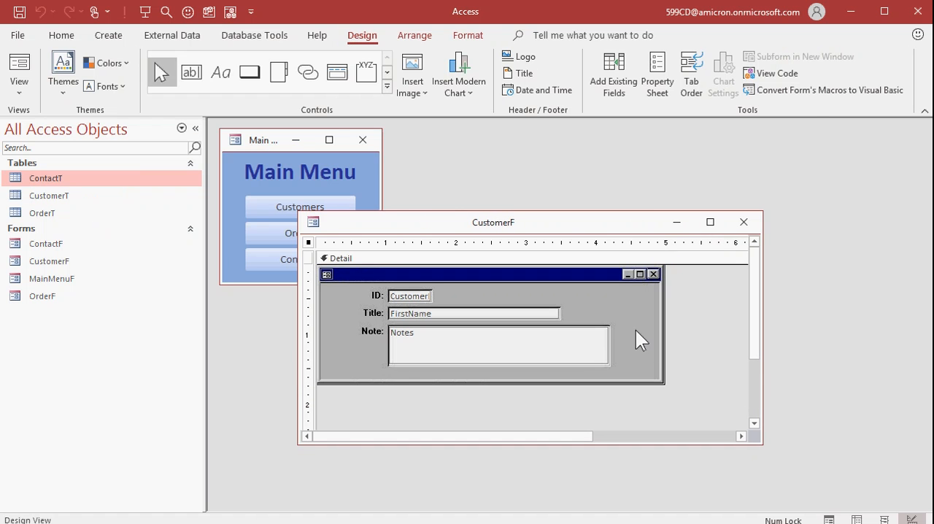
Step: Delete the old background picture and the invisible maximize button from CustomerF, and paste in the edited window picture
click(635, 332)
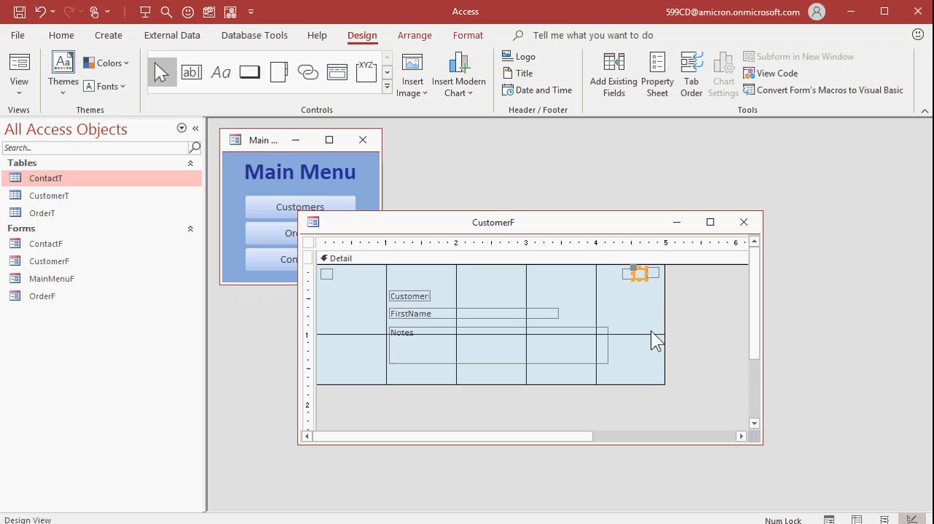
click(651, 333)
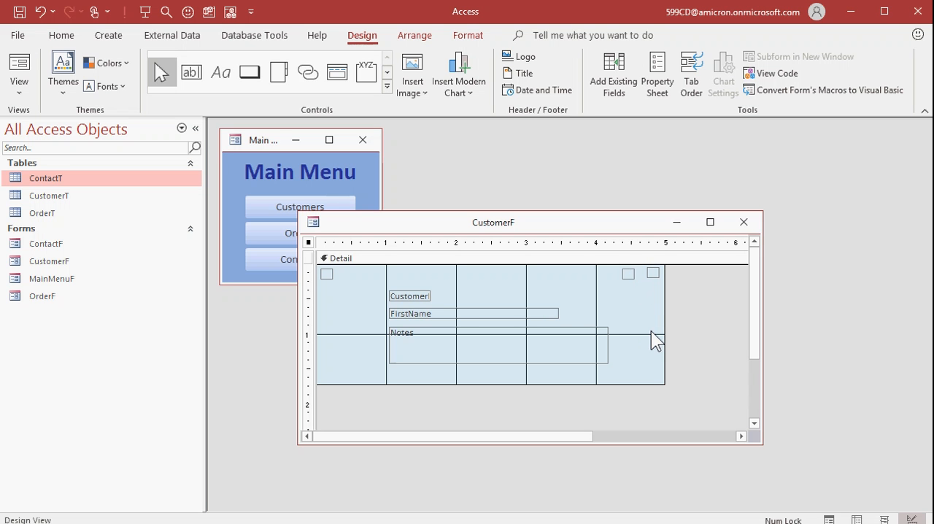
click(638, 272)
click(729, 314)
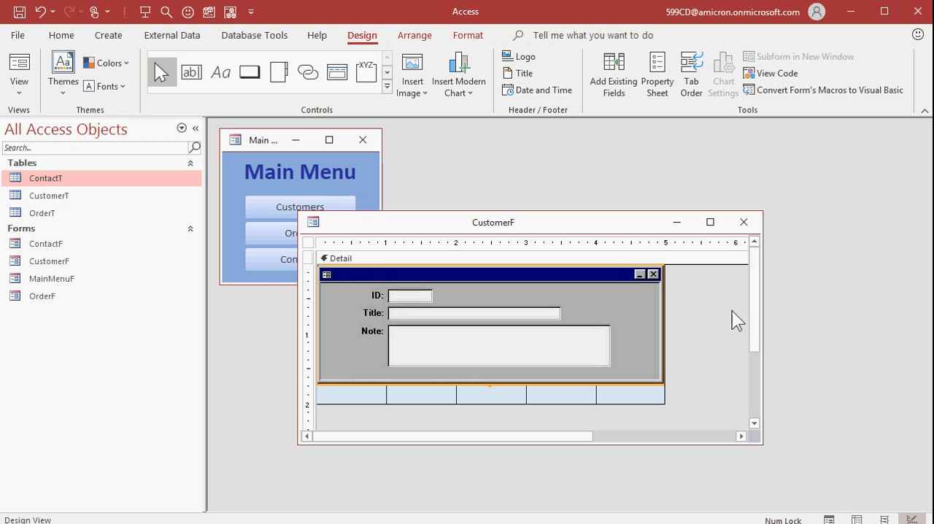
Step: Send the pasted window picture behind the form's controls and shrink the Detail section to the picture's height
right_click(624, 317)
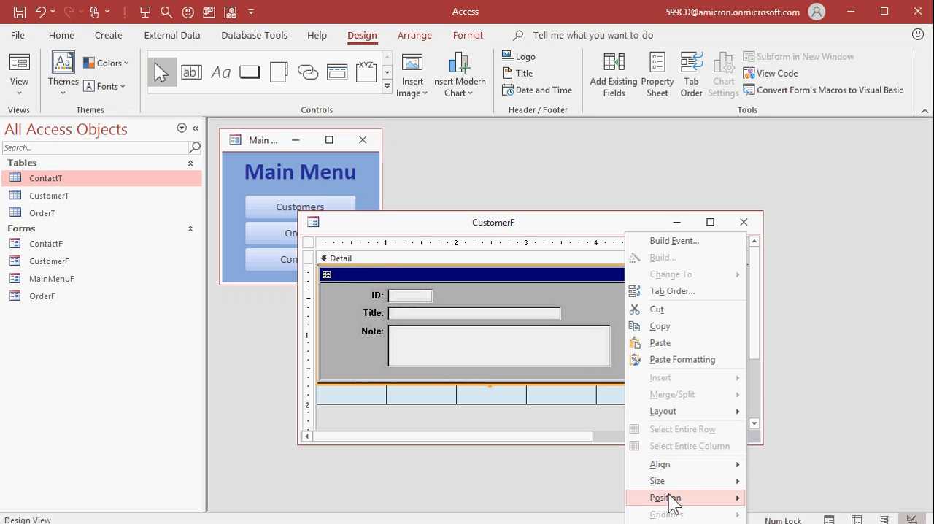
mouse_move(665, 500)
click(766, 513)
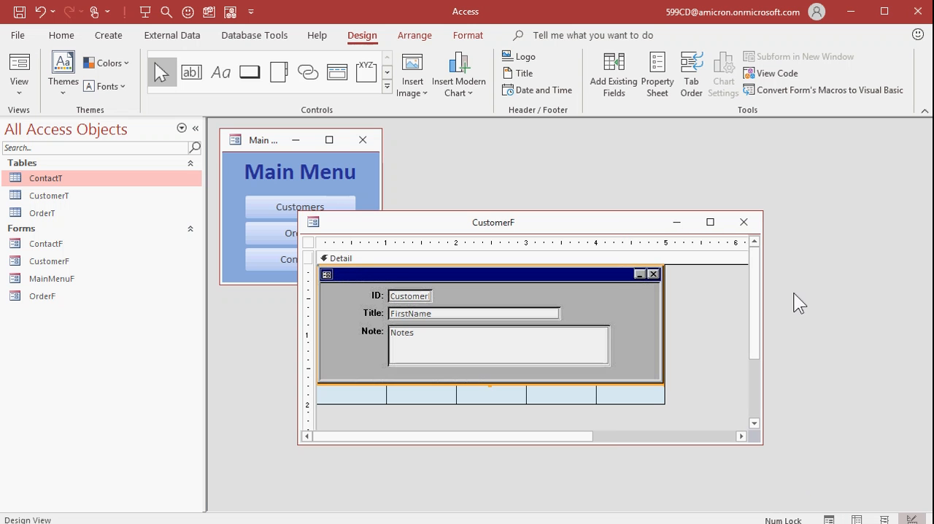
click(717, 314)
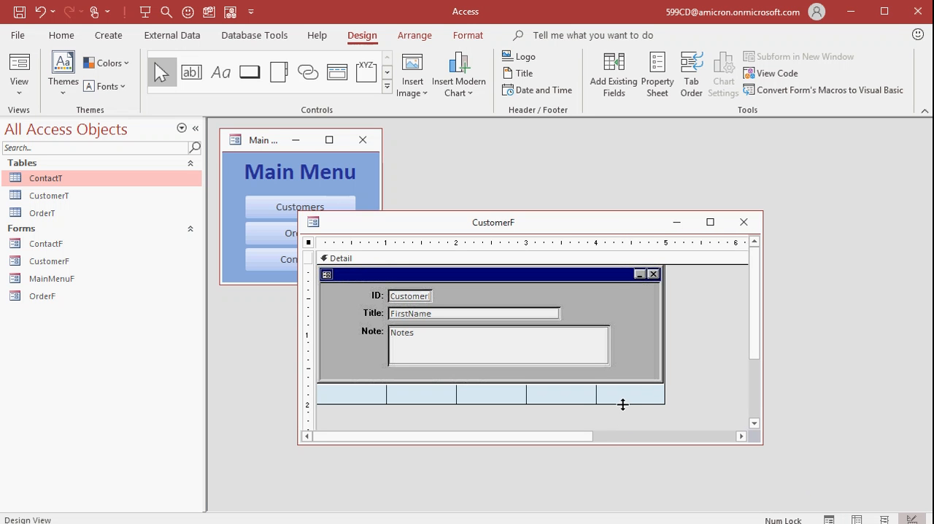
drag(622, 404, 623, 374)
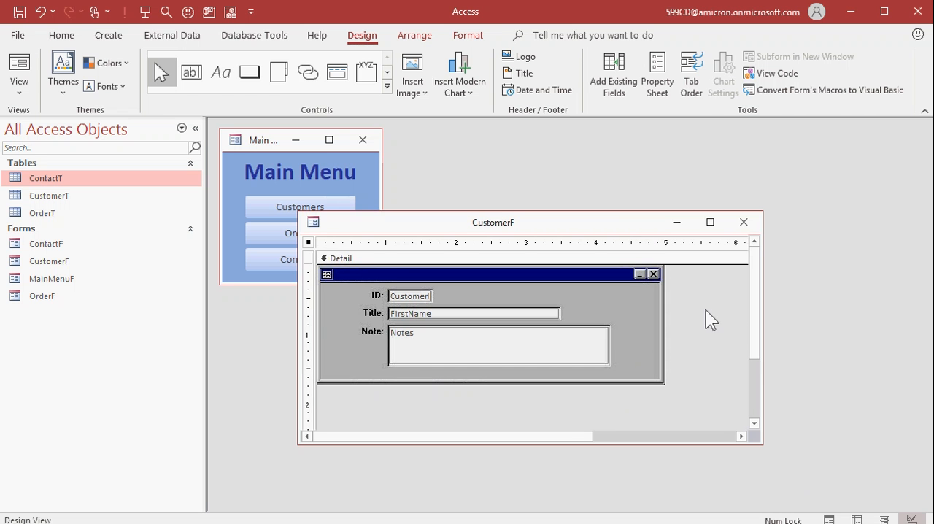
Step: Close the CustomerF design with its changes kept, reopen the form from the Main Menu, and test its title-bar icon
click(744, 222)
click(338, 214)
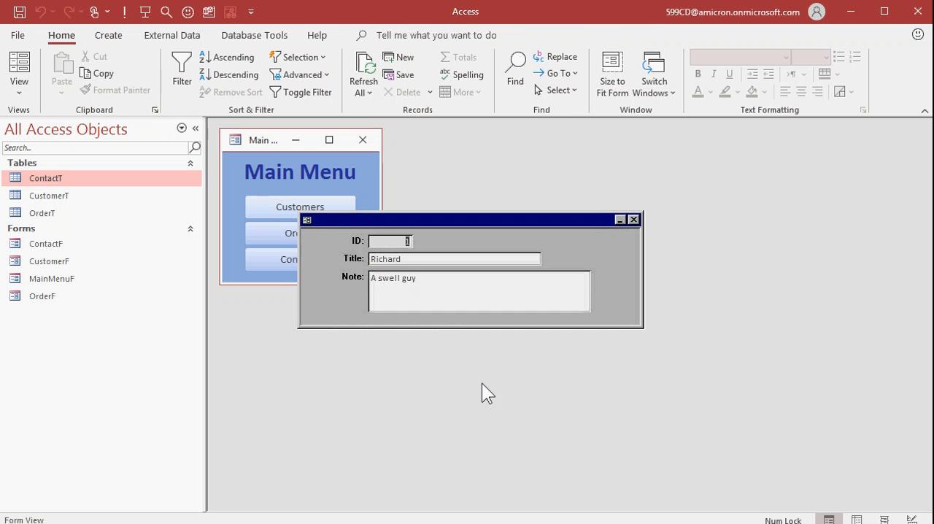
double_click(307, 221)
click(308, 217)
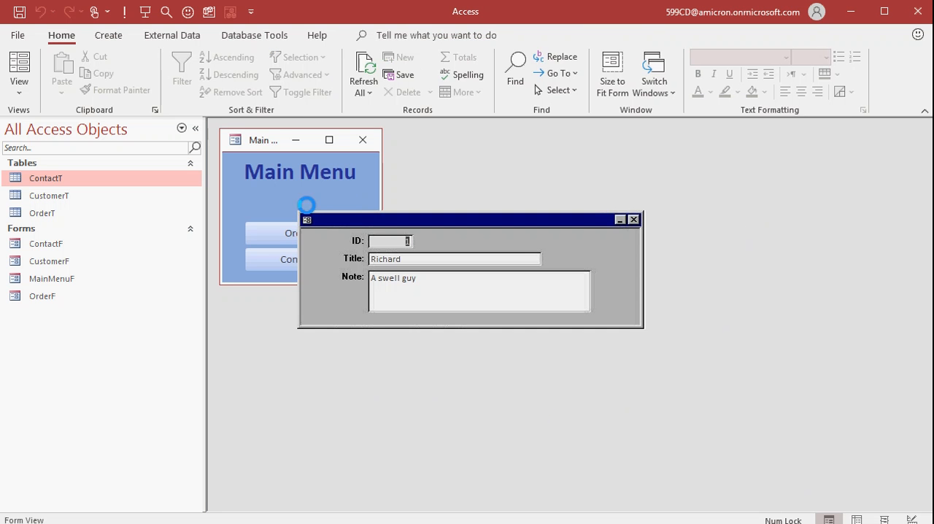
Step: Test minimizing, restoring, closing and reopening CustomerF with the remaining title-bar buttons, leaving the form closed
click(619, 219)
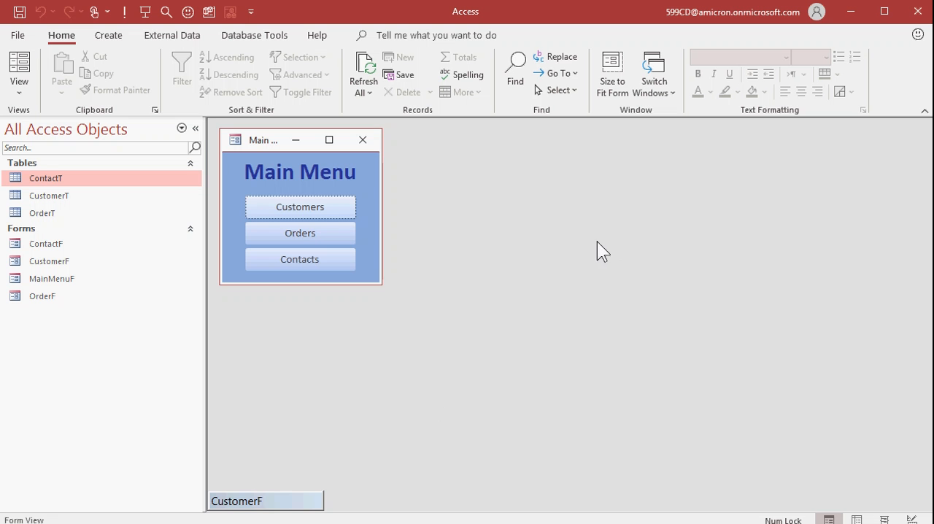
double_click(261, 501)
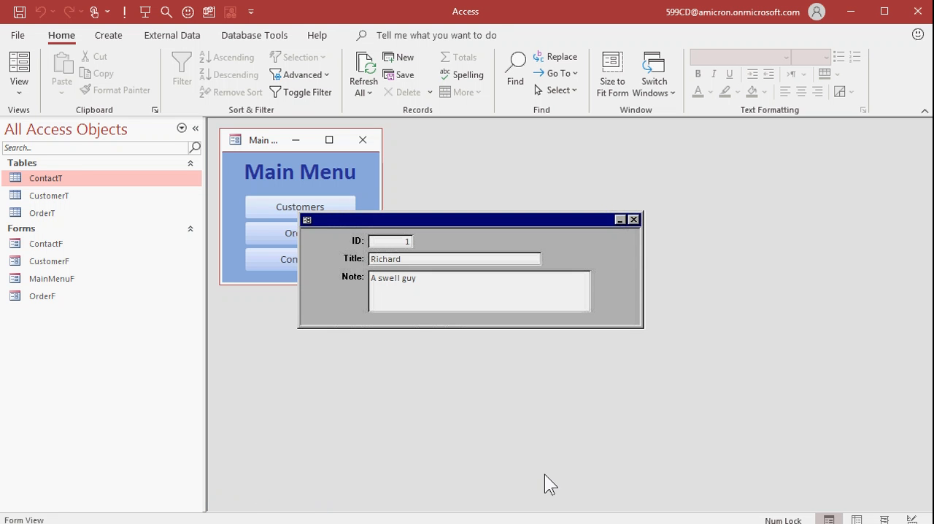
click(633, 220)
click(302, 210)
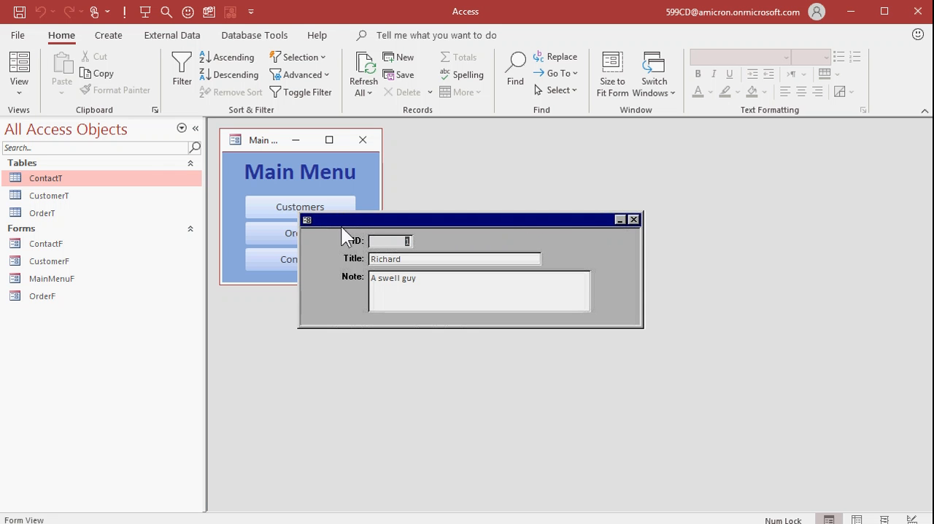
click(633, 219)
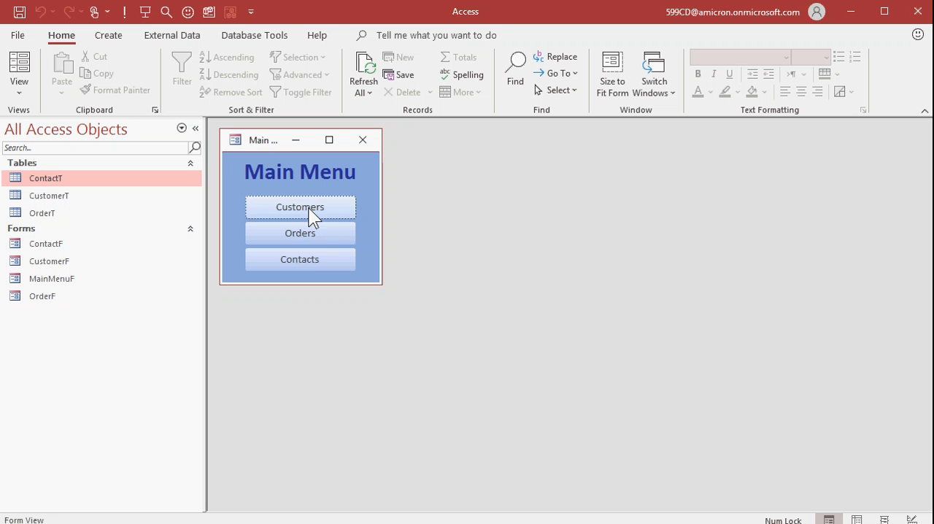
Step: Reposition the CustomerF window beside the Main Menu in Design View, close the design, and reopen the form from the Main Menu
right_click(81, 260)
click(138, 312)
drag(382, 230, 513, 144)
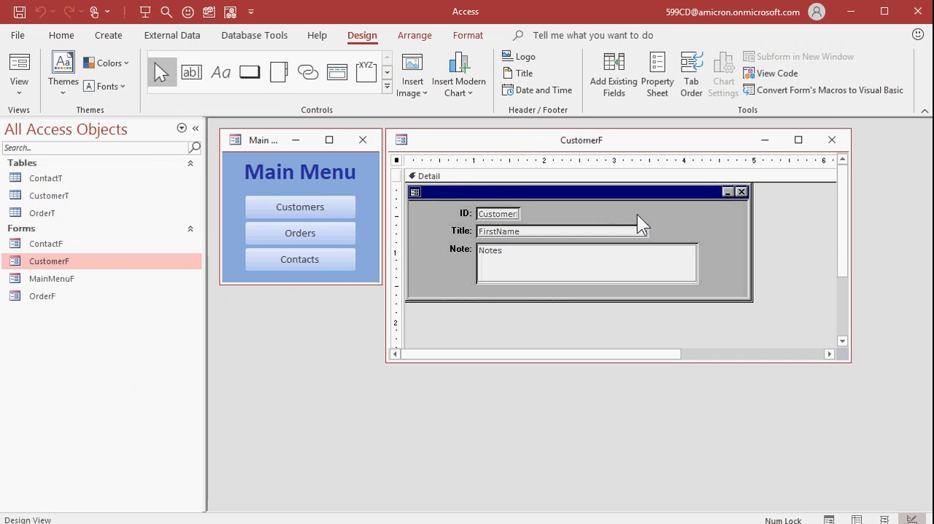
click(833, 140)
click(321, 208)
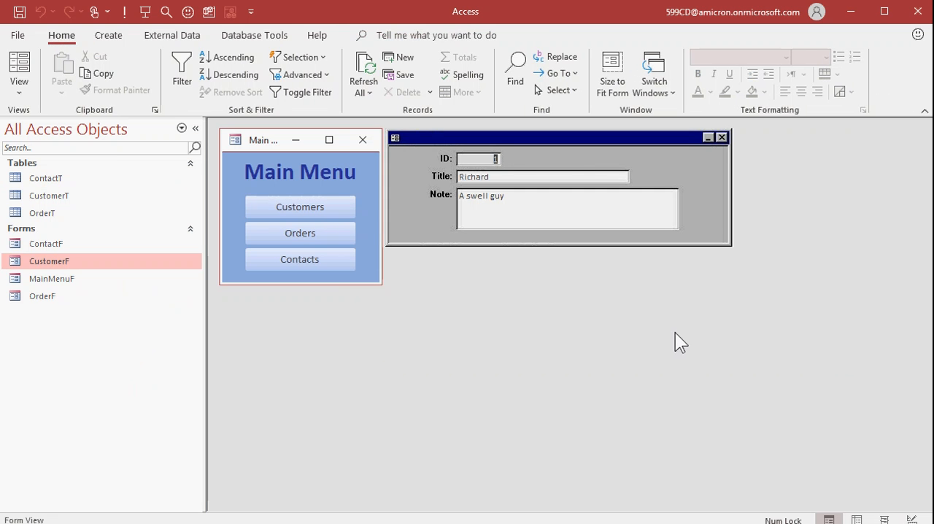
Step: Move the Main Menu window slightly up beside CustomerF, close it, and reopen MainMenuF to check its position
mouse_move(262, 136)
mouse_down()
mouse_move(256, 210)
mouse_move(263, 130)
mouse_up()
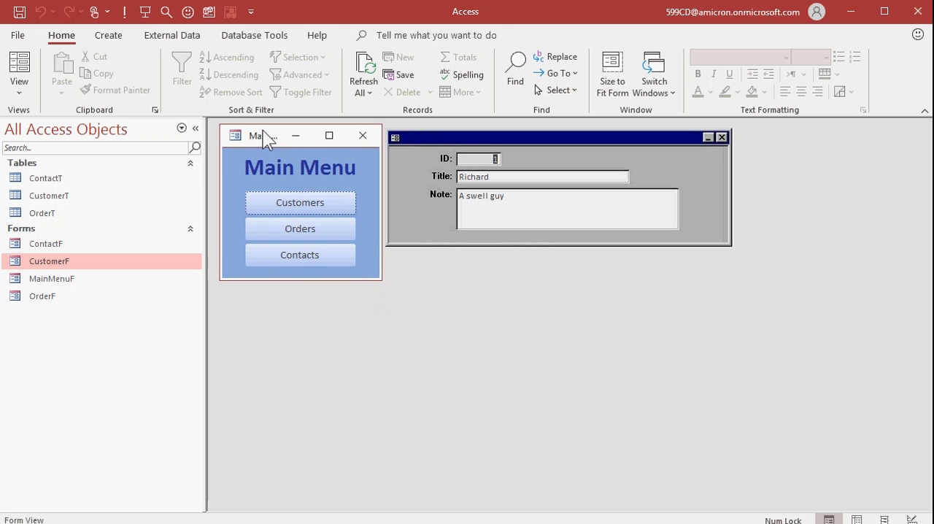
click(363, 136)
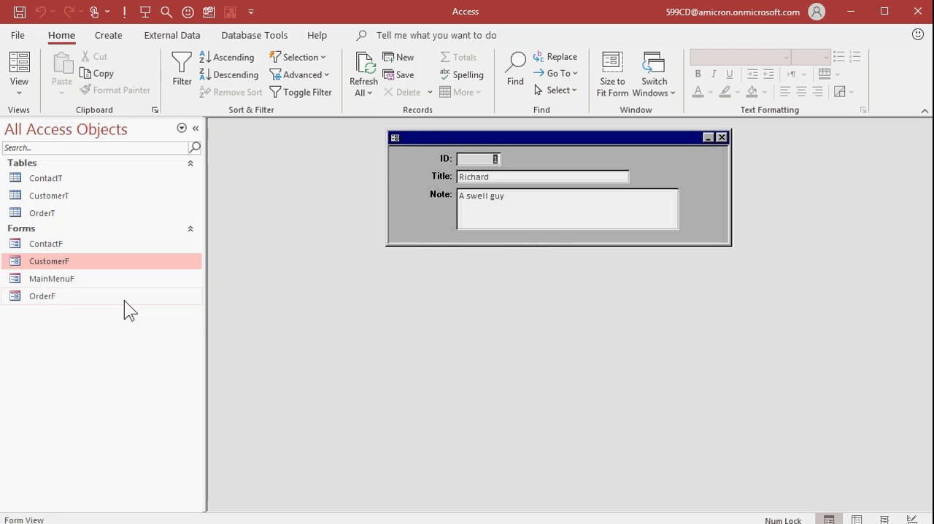
double_click(51, 279)
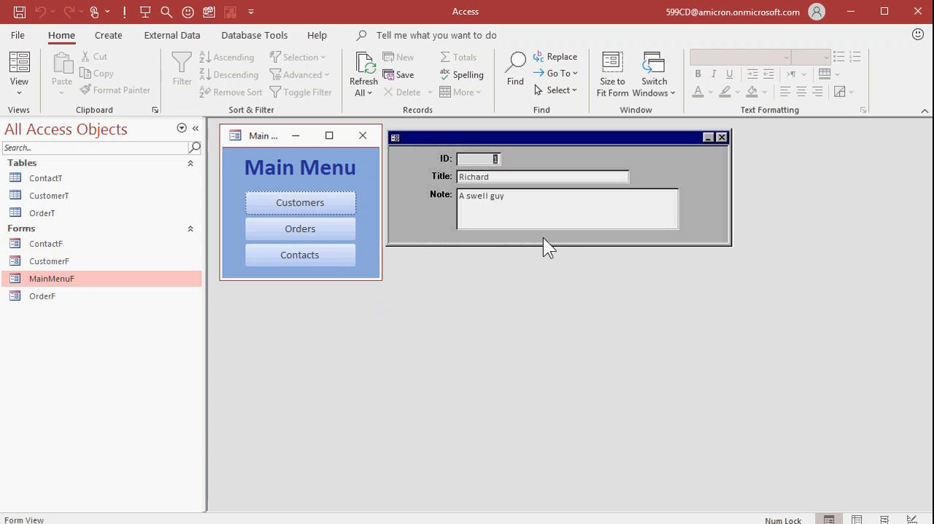
Step: Open the Orders and Contacts forms from the Main Menu to compare them with CustomerF, close both, and return to CustomerF
click(300, 234)
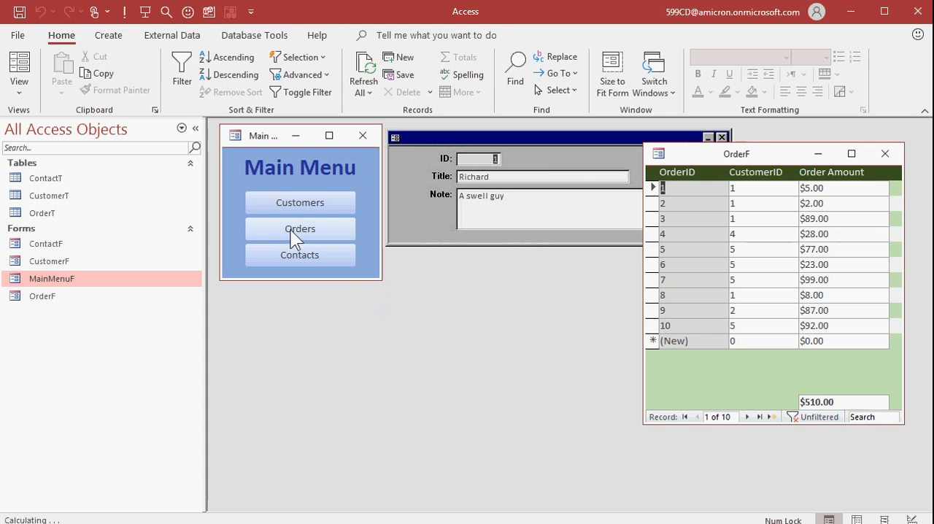
click(697, 249)
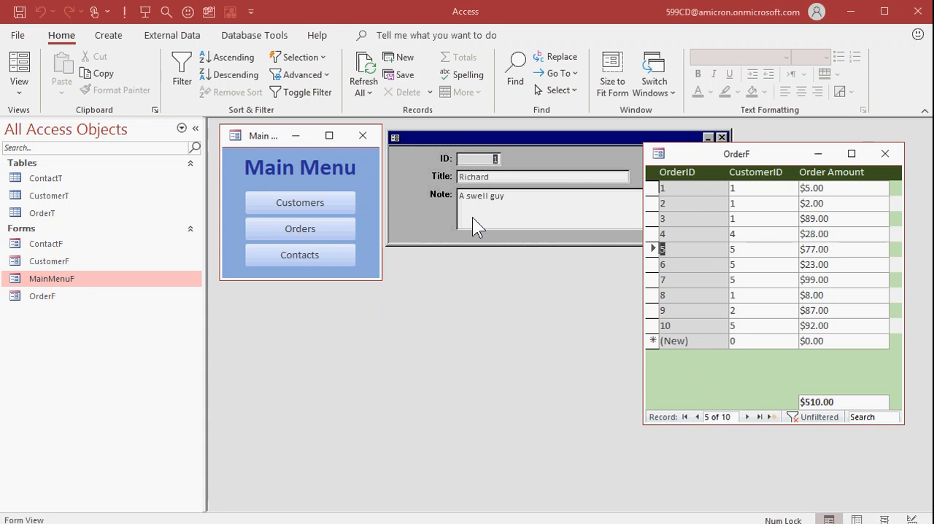
click(298, 256)
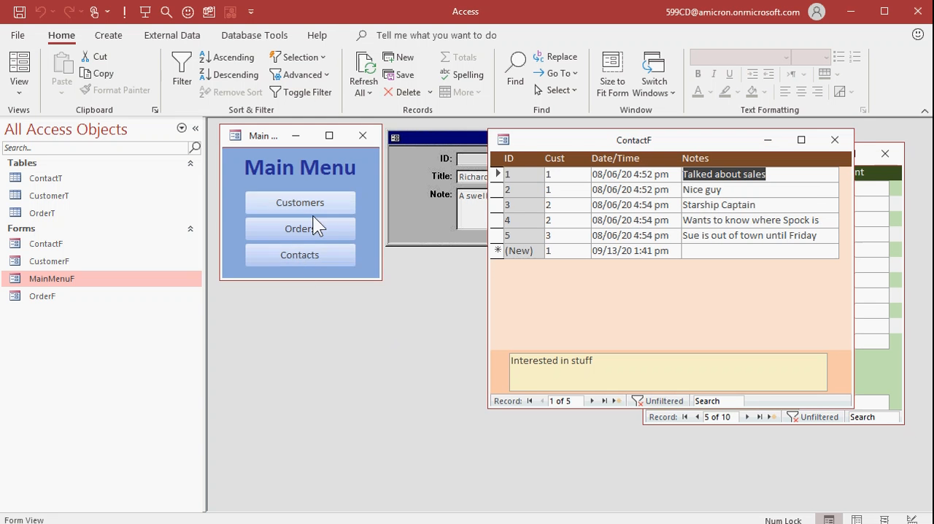
click(527, 175)
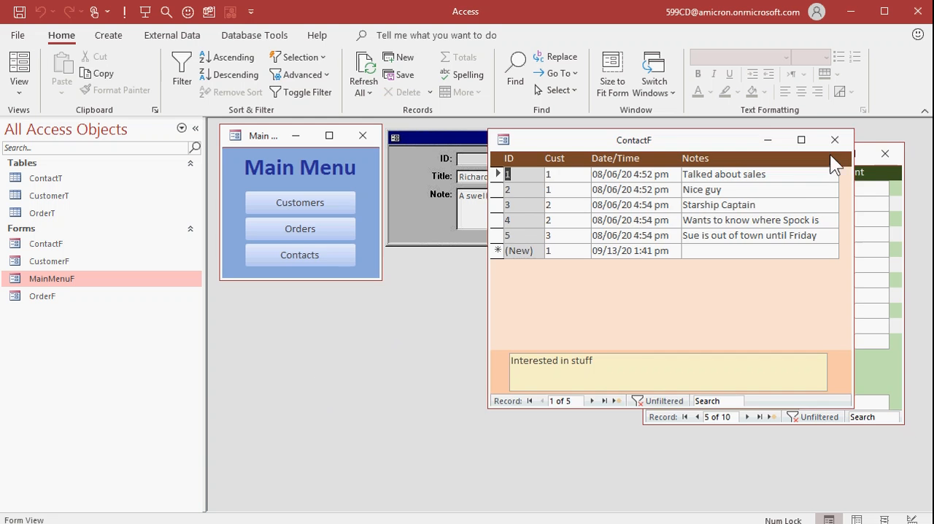
click(835, 139)
click(886, 153)
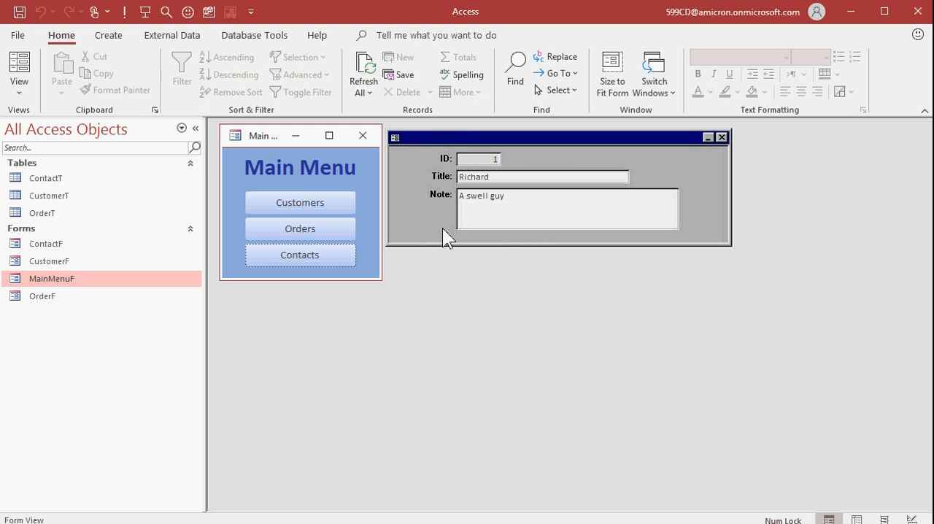
click(562, 151)
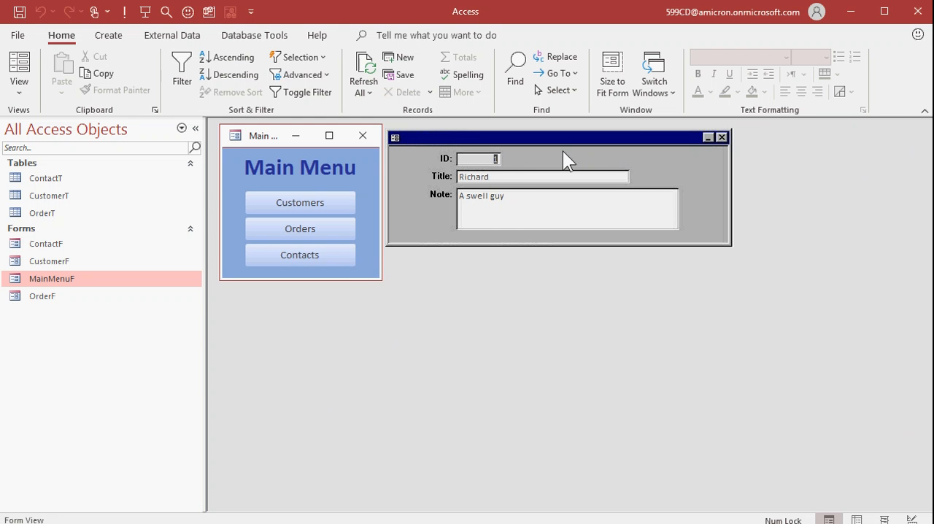
Step: Switch CustomerF to Design View, enlarge its window, and place a command button under the Note label
click(19, 87)
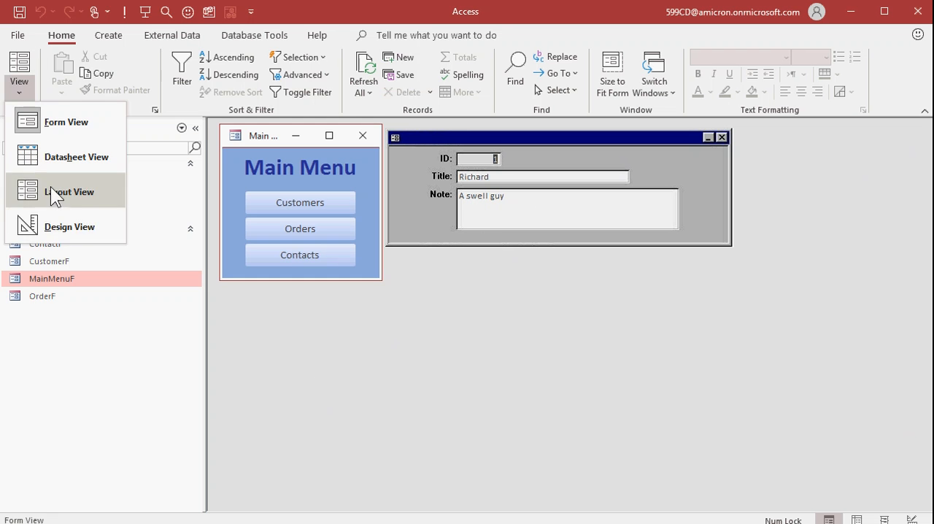
click(51, 226)
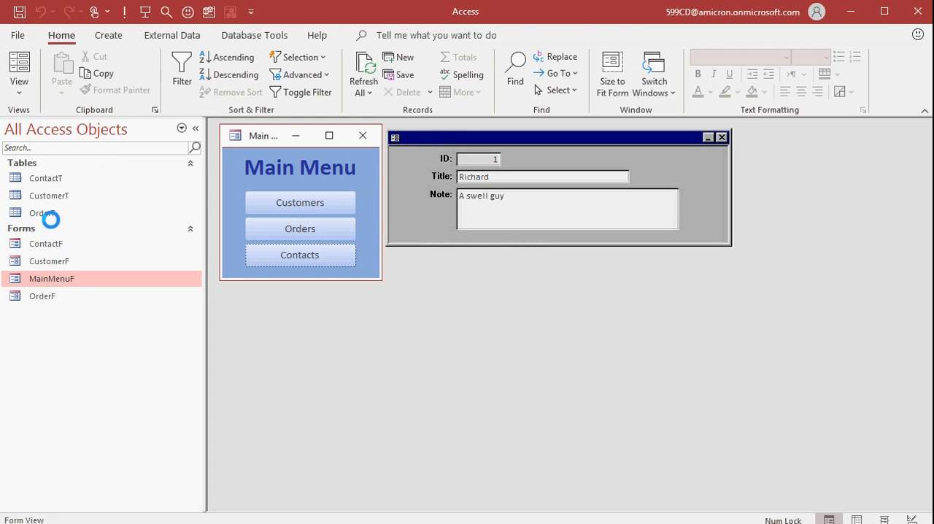
drag(625, 285, 622, 419)
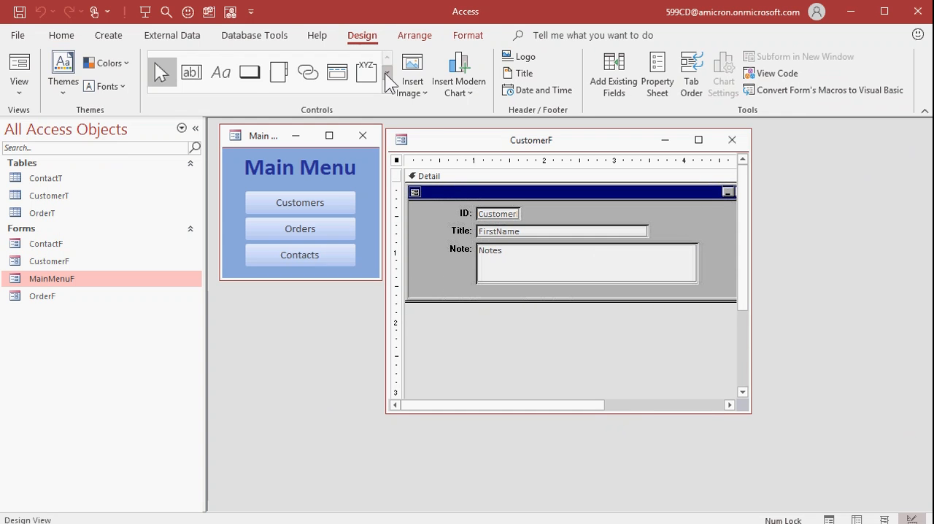
click(250, 71)
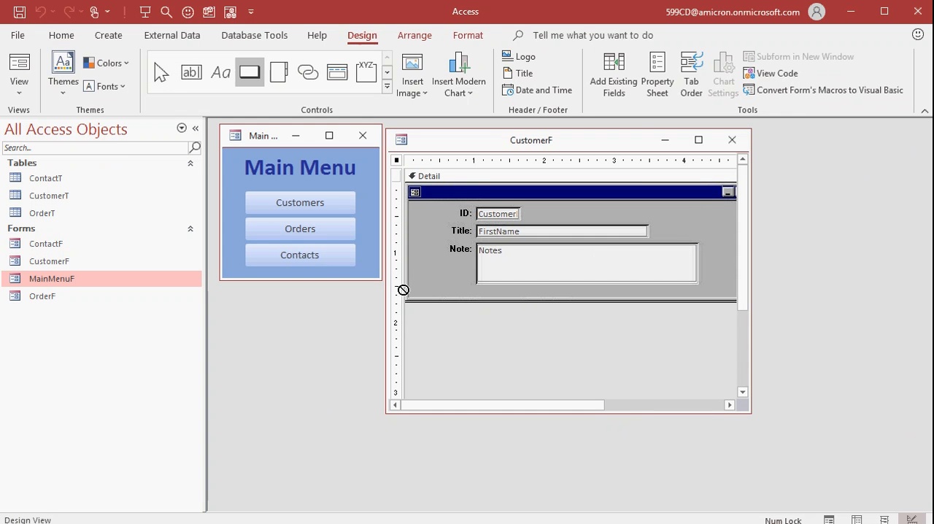
click(428, 267)
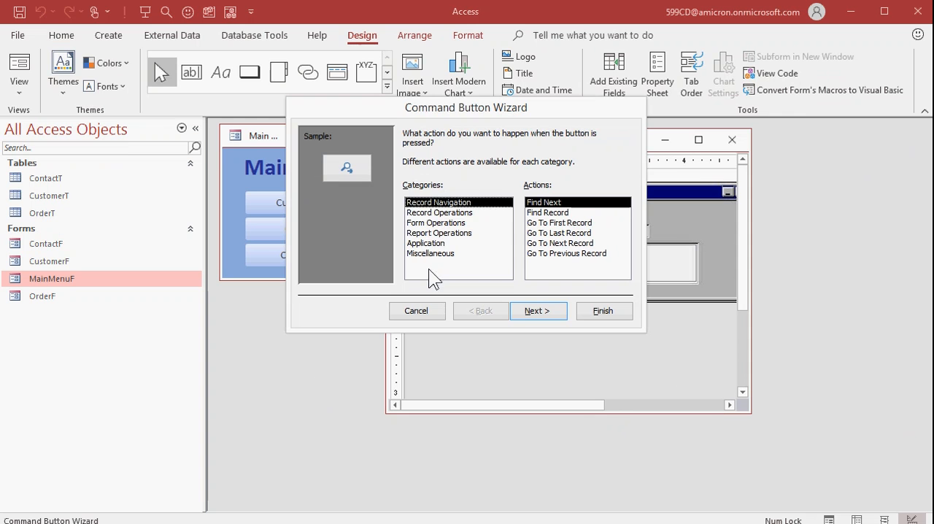
Step: Set the new button to the Record Navigation action Go To Next Record with the Go To Next picture, and finish the wizard
click(446, 213)
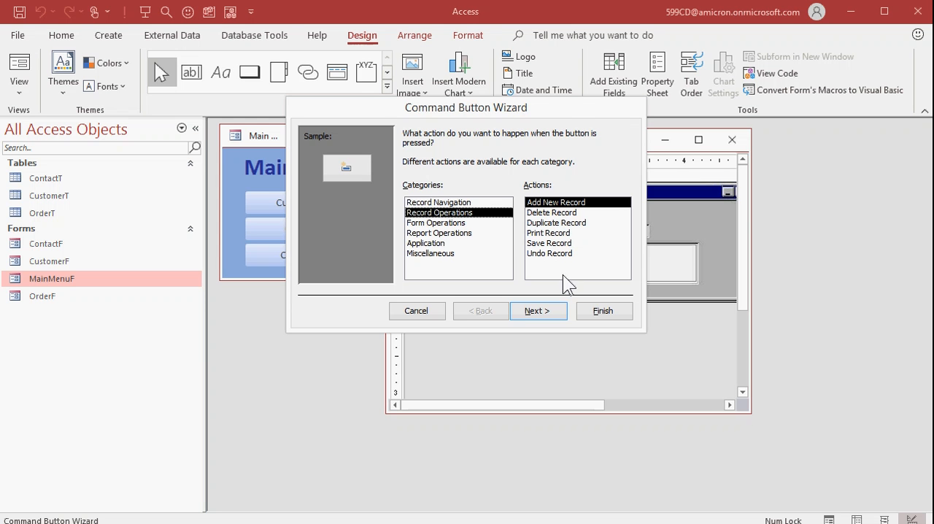
click(467, 203)
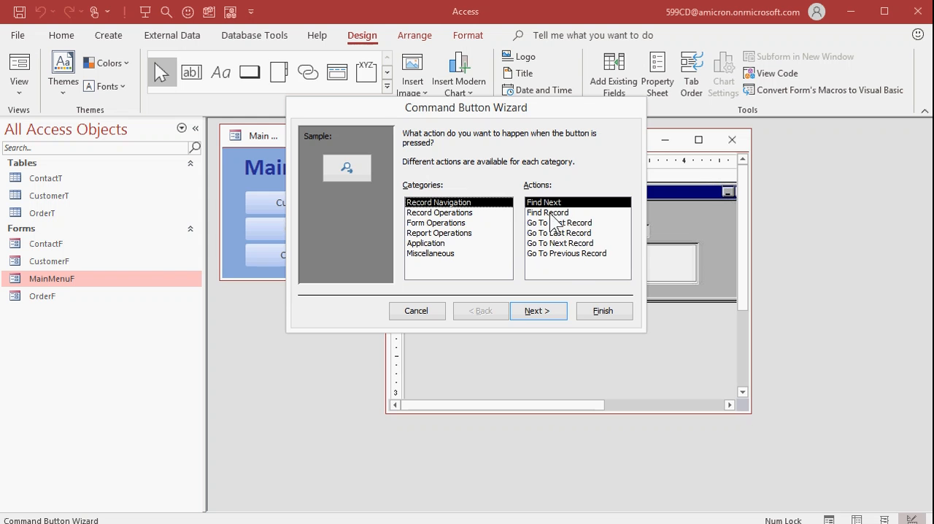
click(573, 243)
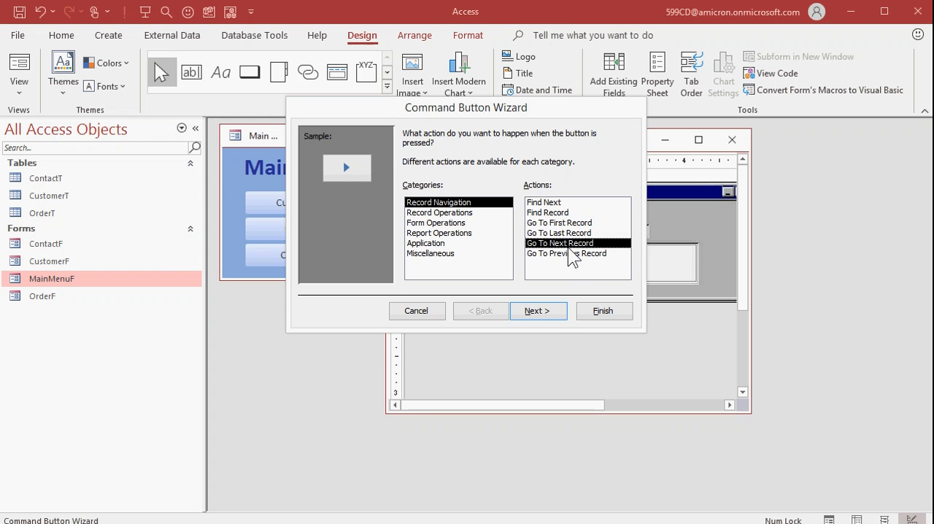
click(548, 319)
click(491, 211)
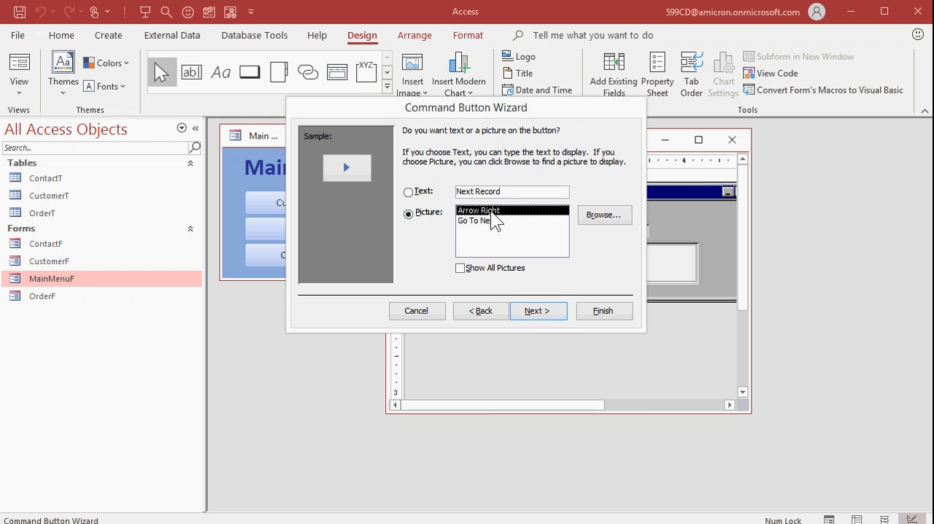
click(482, 220)
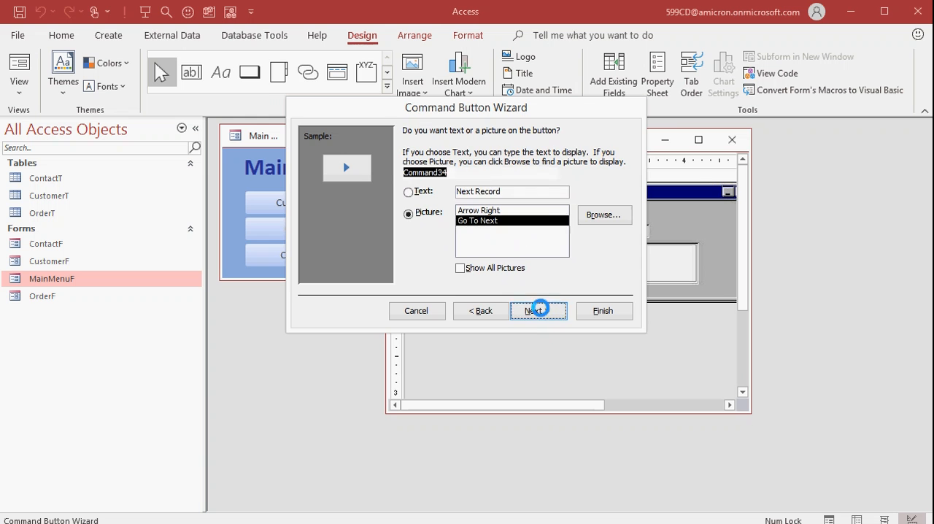
click(538, 310)
click(591, 312)
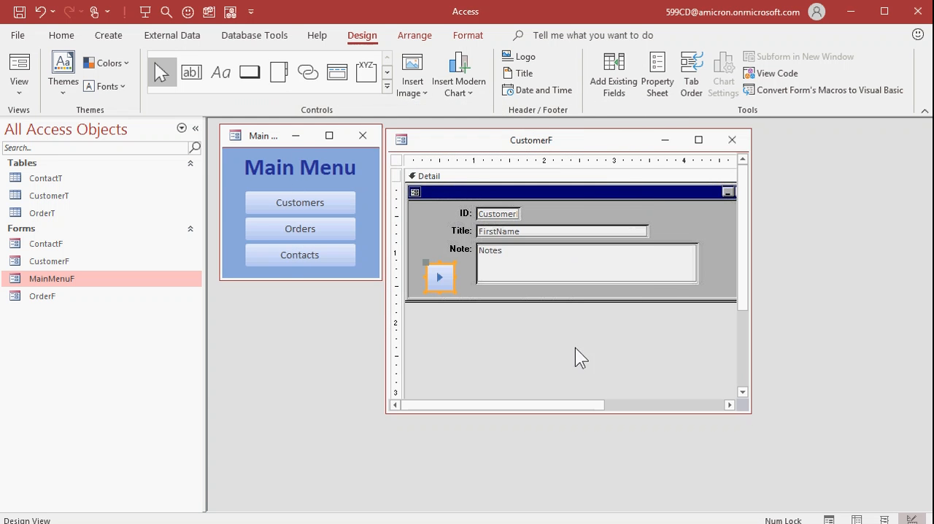
Step: Shrink the next-record button to a small square in the form's lower corner, and close the CustomerF design
drag(454, 261, 444, 275)
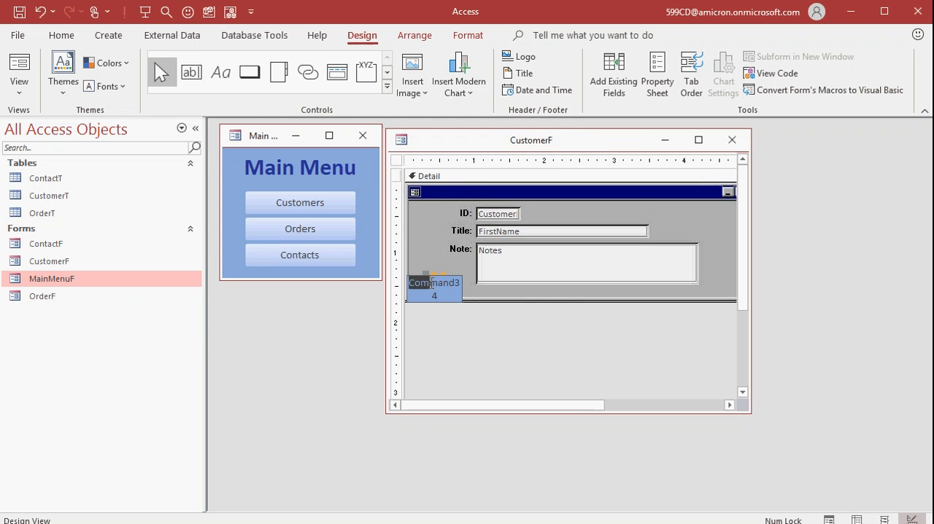
click(533, 339)
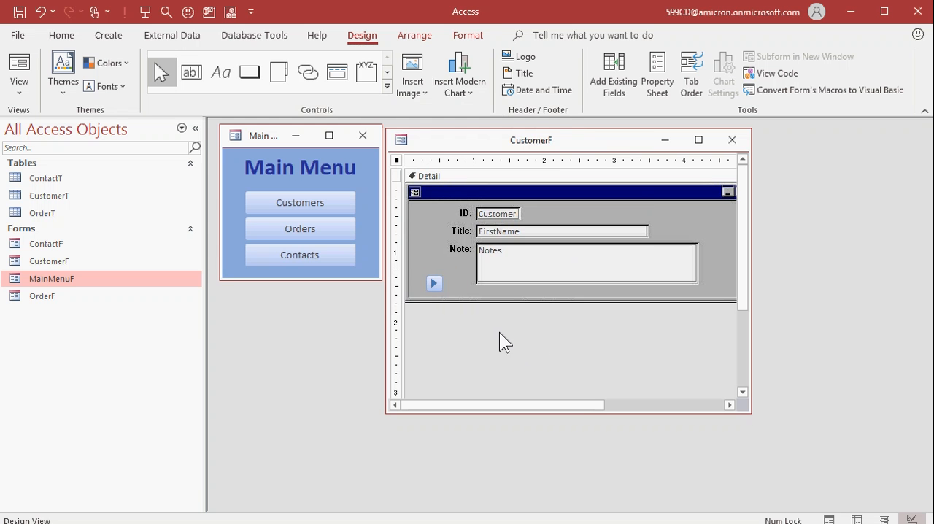
click(732, 139)
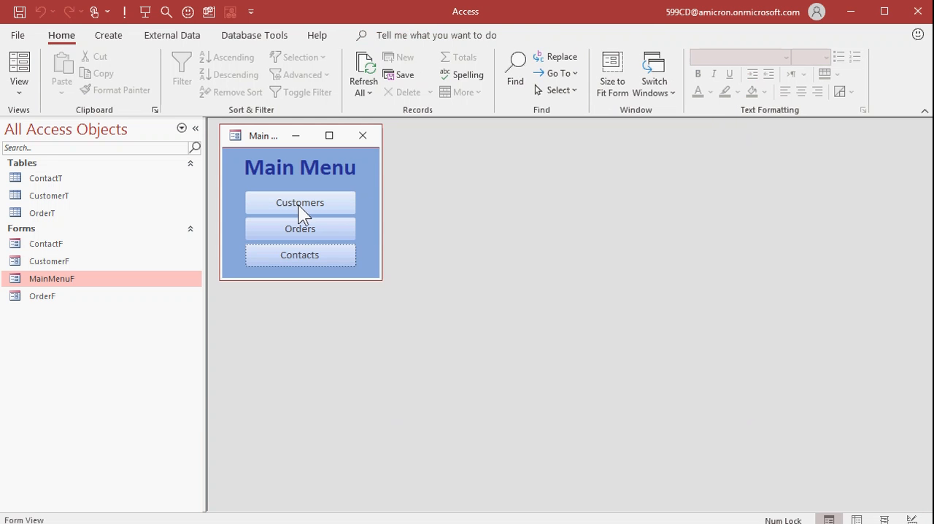
Step: Open CustomerF from the Main Menu and test the next-record button by advancing through several customer records
click(298, 203)
click(414, 228)
click(414, 228)
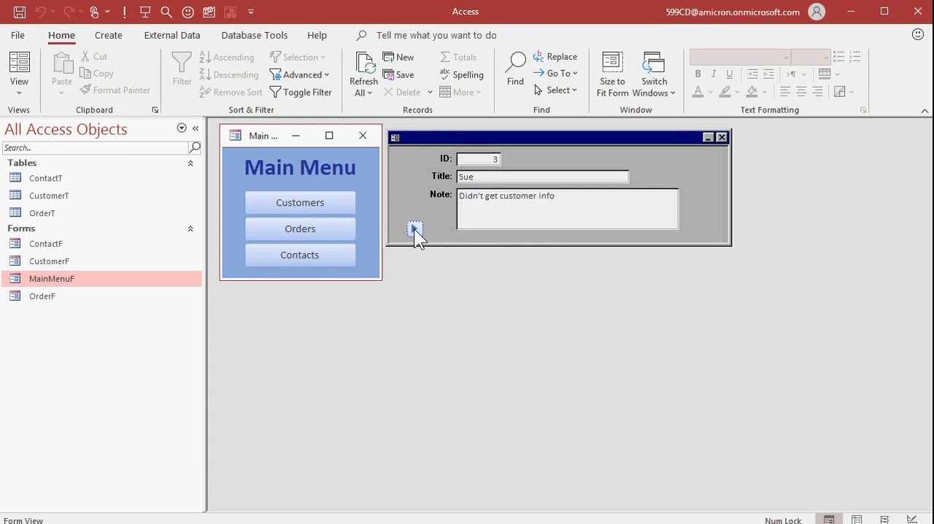
click(414, 229)
click(414, 229)
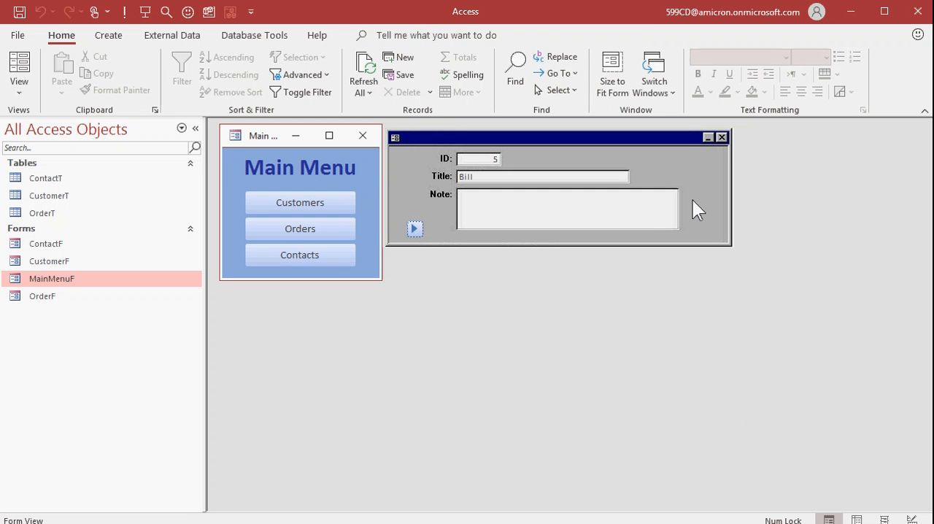
Step: Delete the next-record button from CustomerF in Design View, save the form, and reopen it from the Main Menu
click(22, 83)
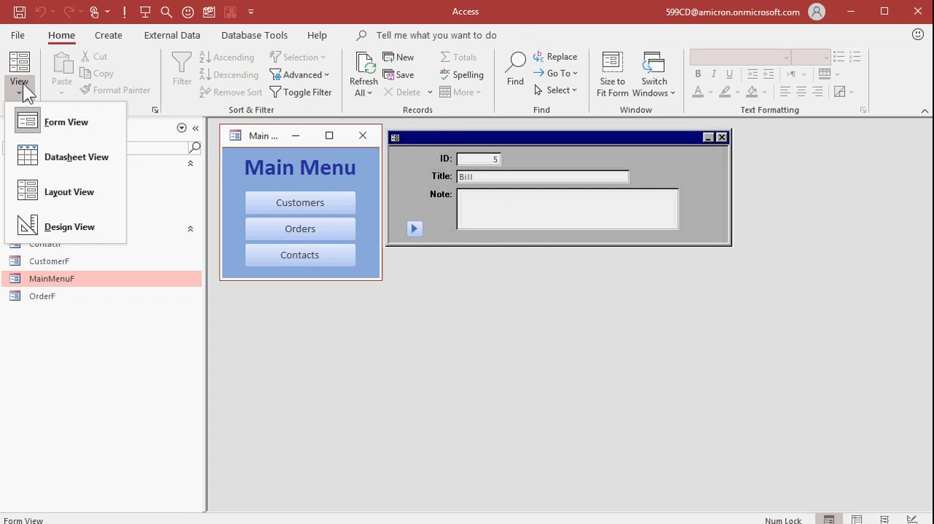
click(64, 223)
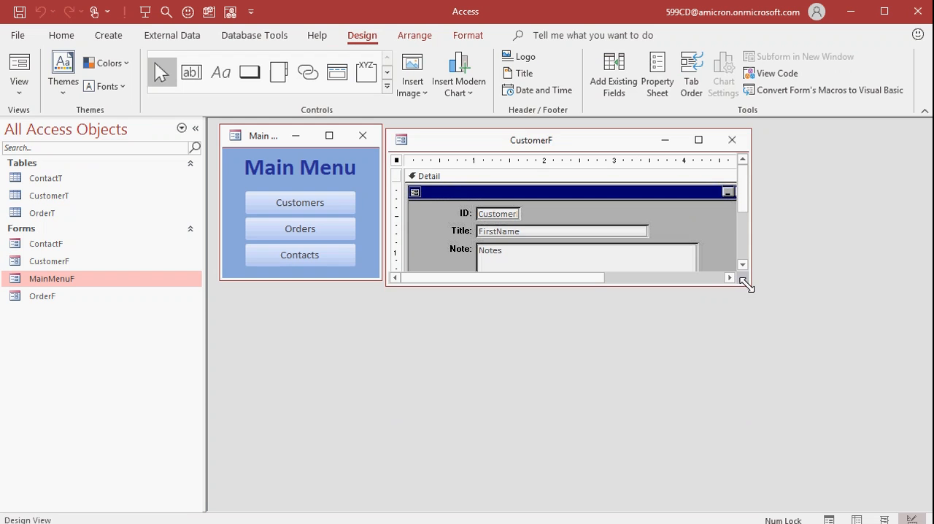
drag(749, 283, 801, 379)
click(435, 281)
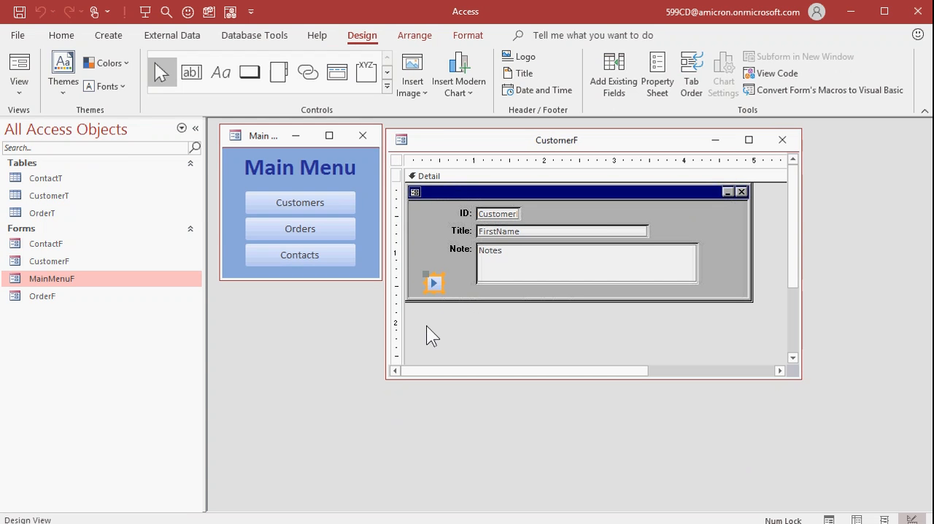
key(Delete)
click(782, 139)
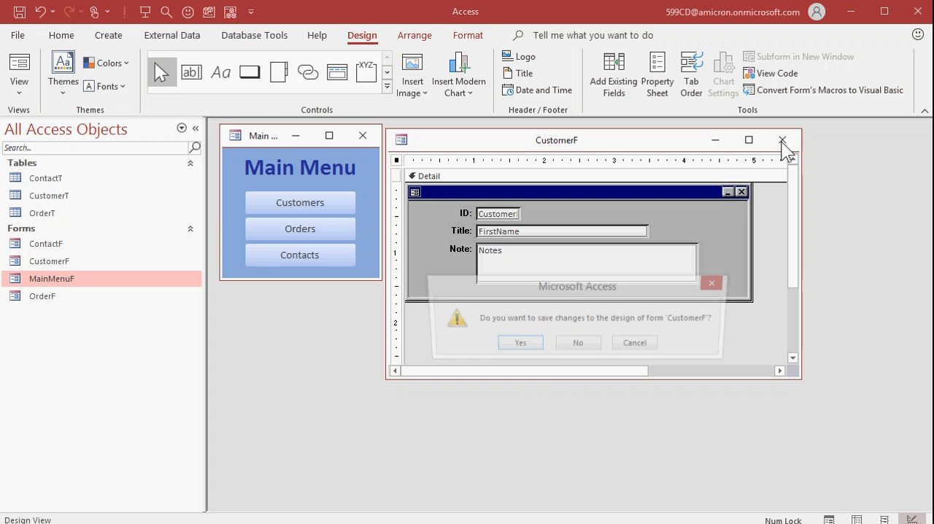
click(517, 342)
click(295, 206)
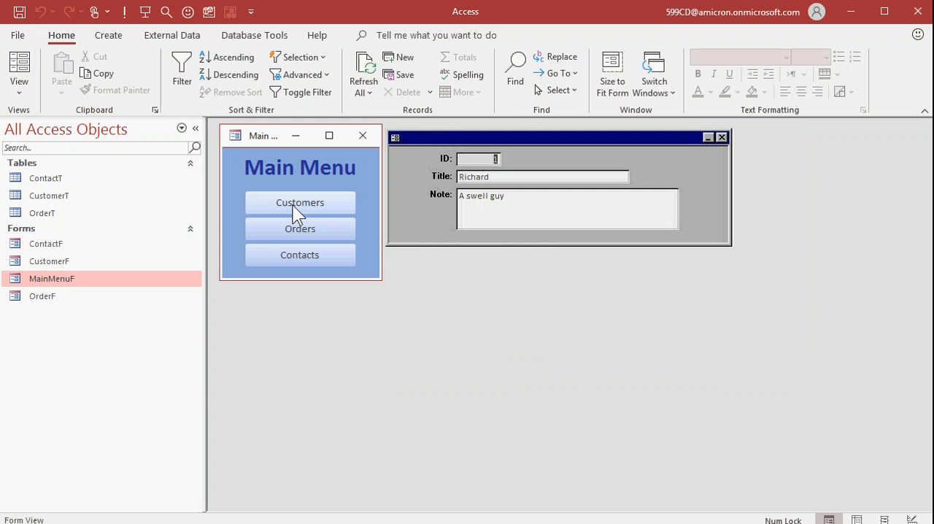